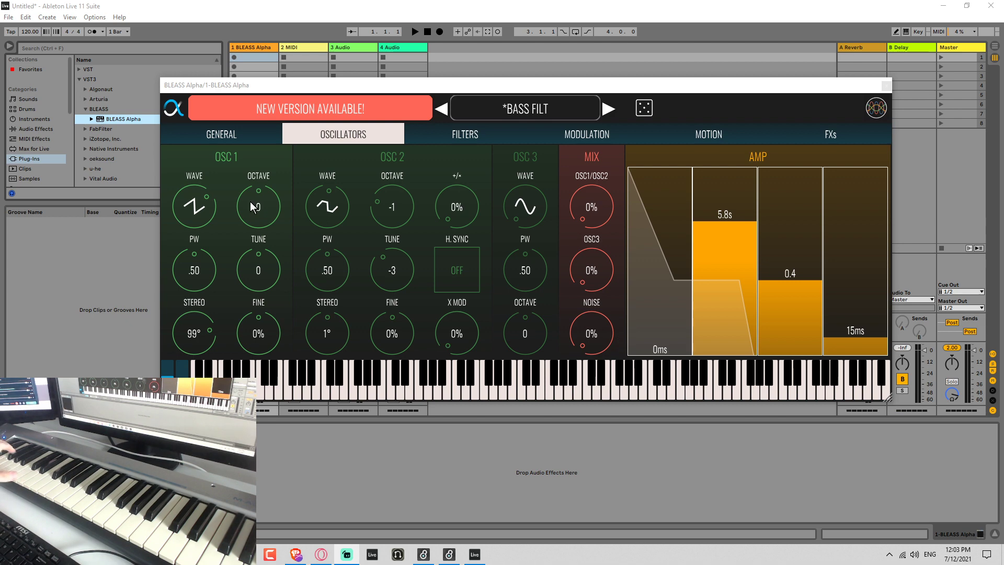
Turn off the synth's reverb effect.
left_click(228, 138)
left_click(297, 137)
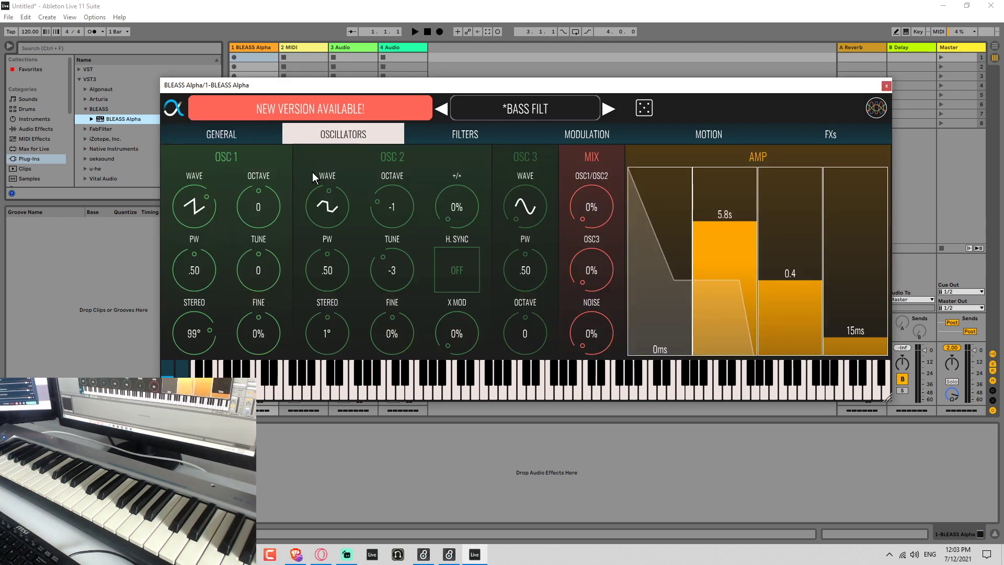
left_click(827, 136)
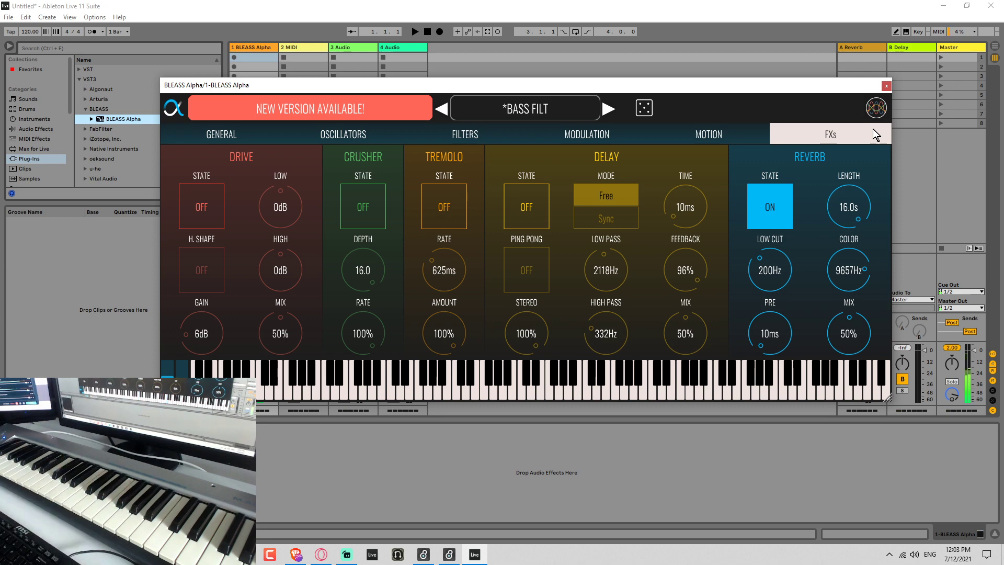
left_click(783, 197)
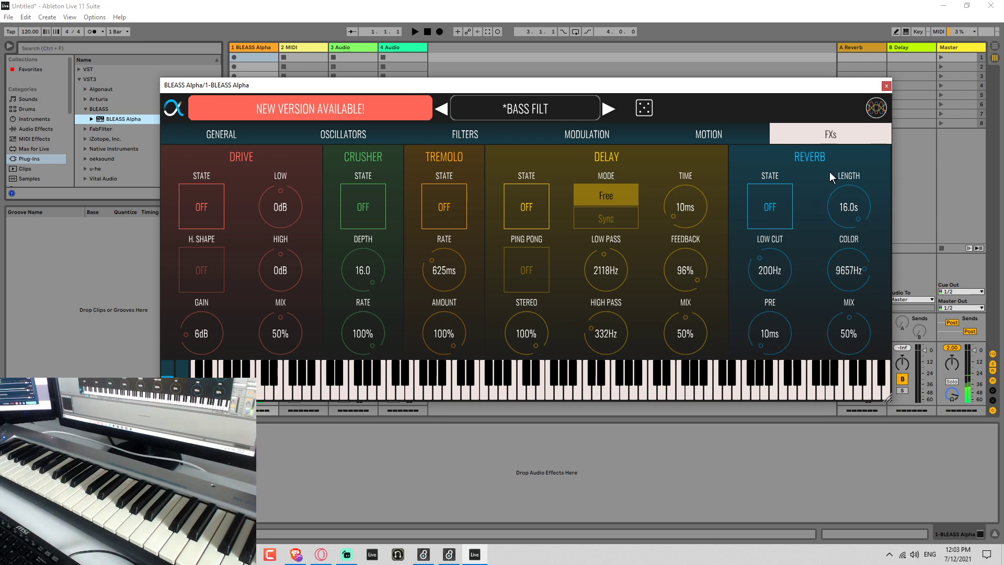
Set the OSC1/OSC2 mix to 100% and change OSC 2's wave to a sawtooth.
left_click(359, 139)
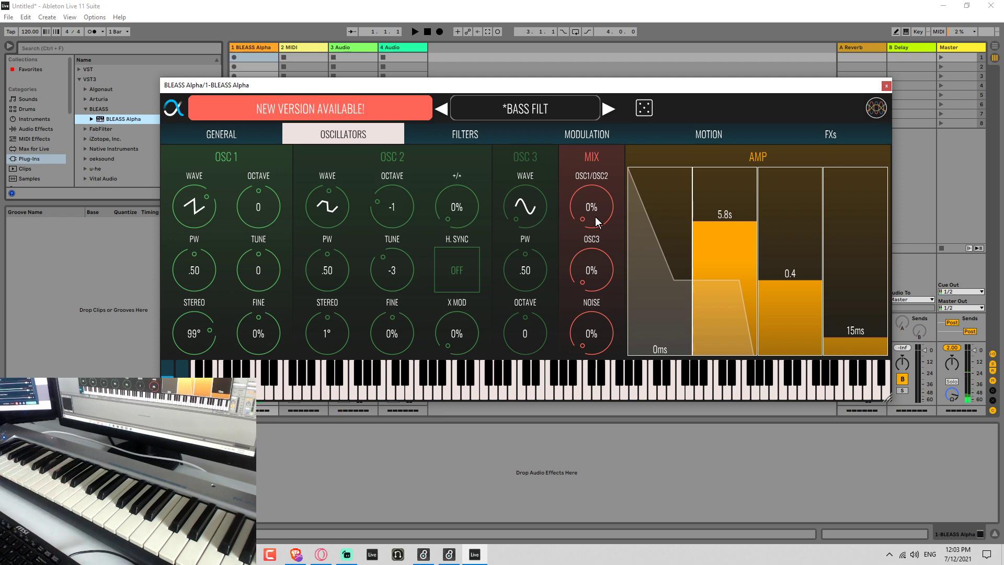
left_click_drag(597, 220, 628, 11)
left_click_drag(330, 201, 338, 263)
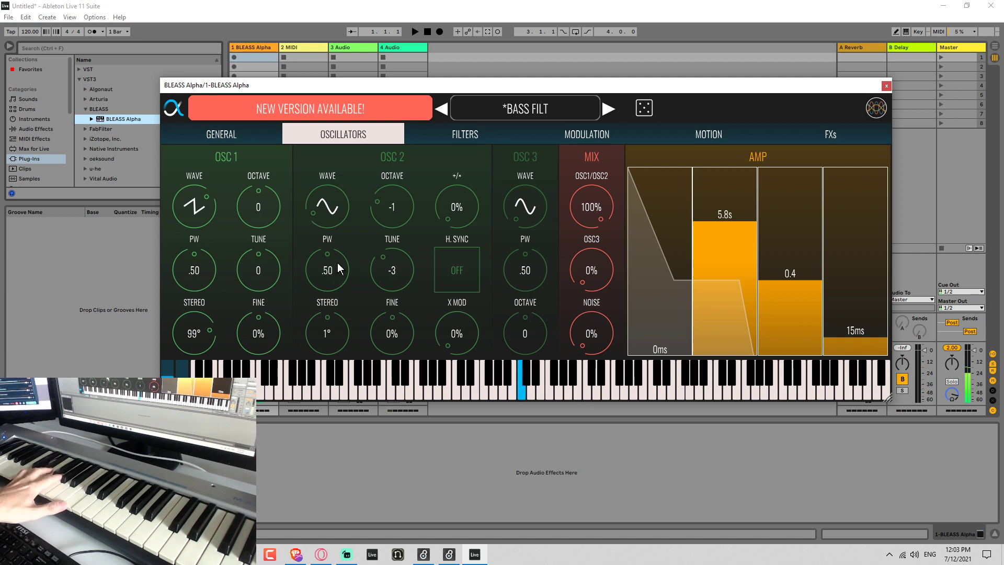
left_click_drag(346, 178, 356, 224)
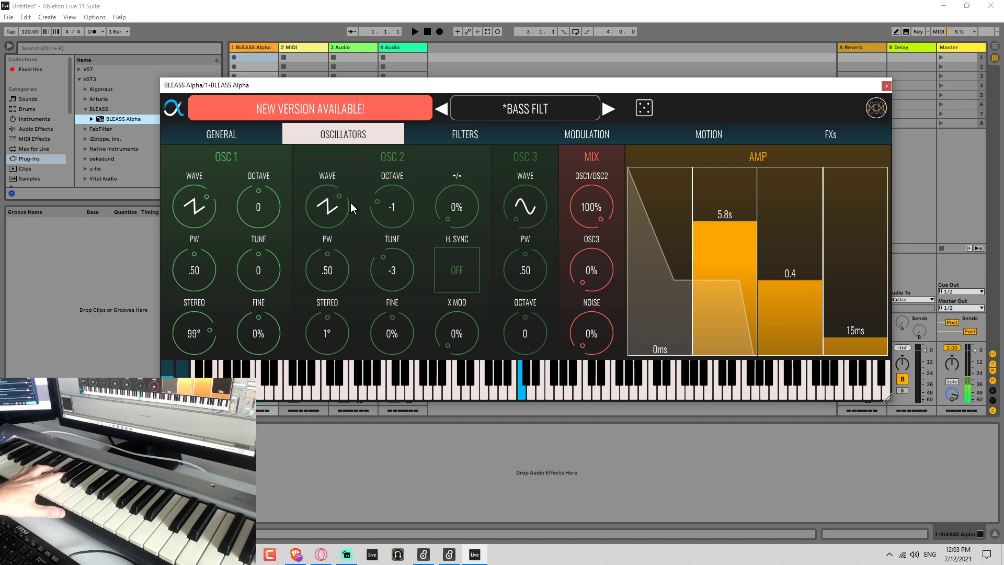
Set OSC 2's pulse width to .99 and turn off Filter 1.
left_click_drag(340, 266, 341, 183)
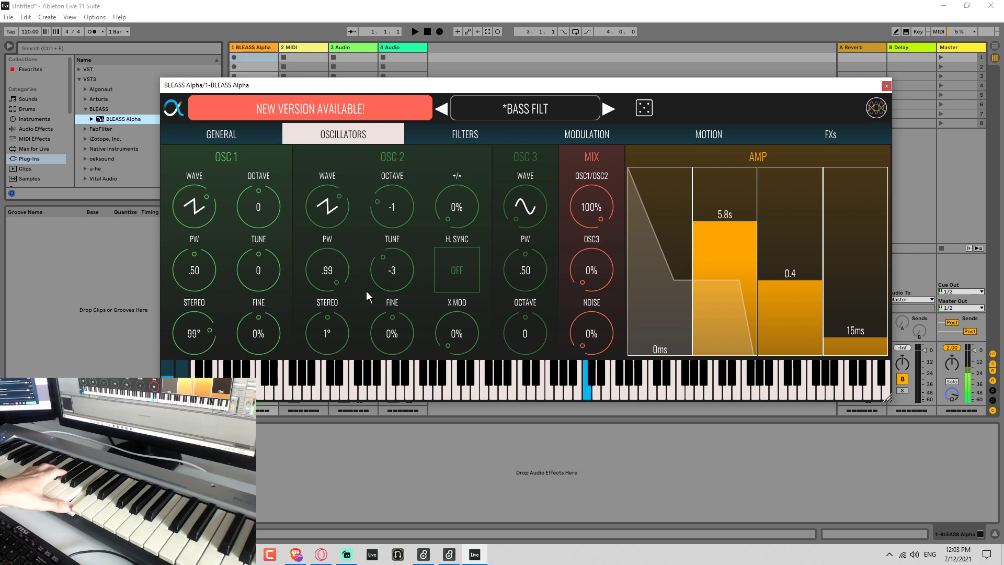
left_click(493, 134)
left_click(191, 205)
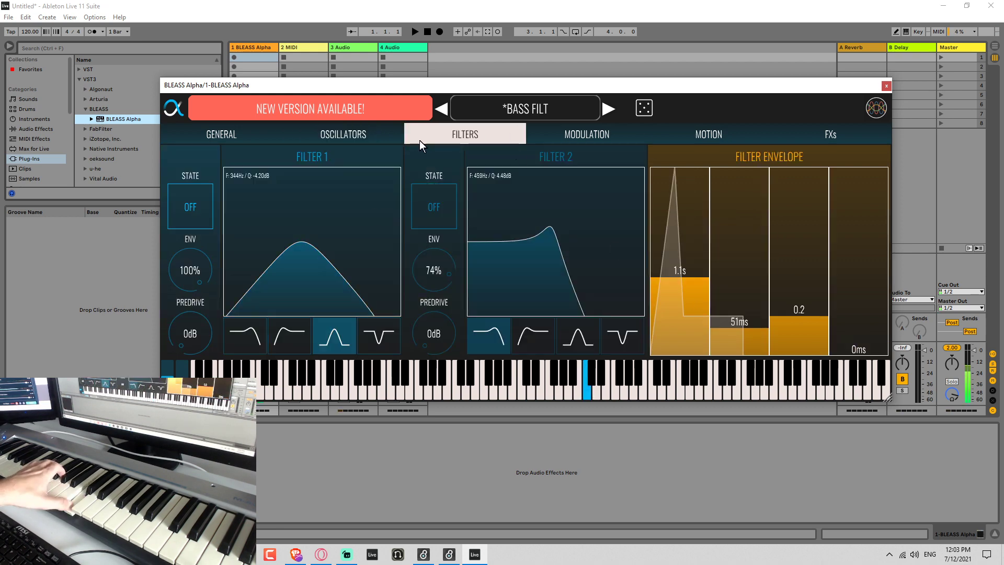
Try OSC 2's pulse width at .01 and .30, and set it to a square wave with pulse width .50 and stereo 0°.
left_click(390, 137)
left_click_drag(341, 285, 356, 408)
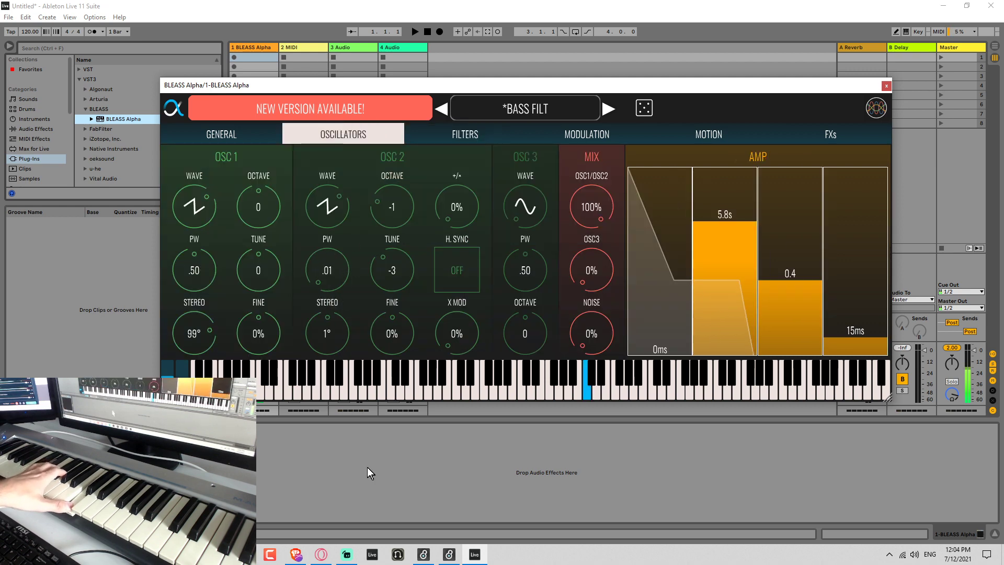
left_click_drag(336, 205, 341, 237)
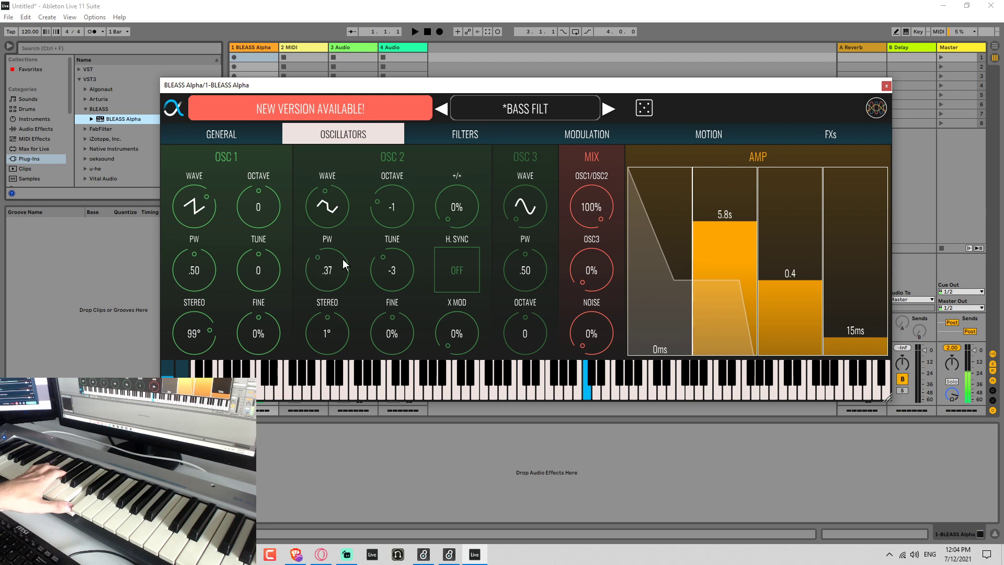
left_click_drag(322, 253, 335, 259)
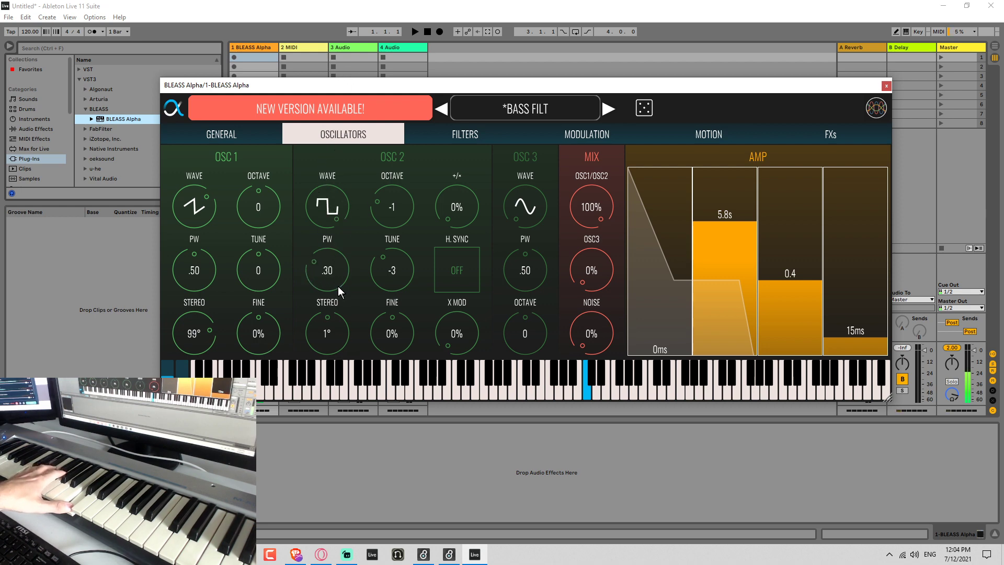
mouse_move(342, 334)
left_mouse_down()
mouse_move(331, 289)
mouse_move(341, 340)
left_mouse_up()
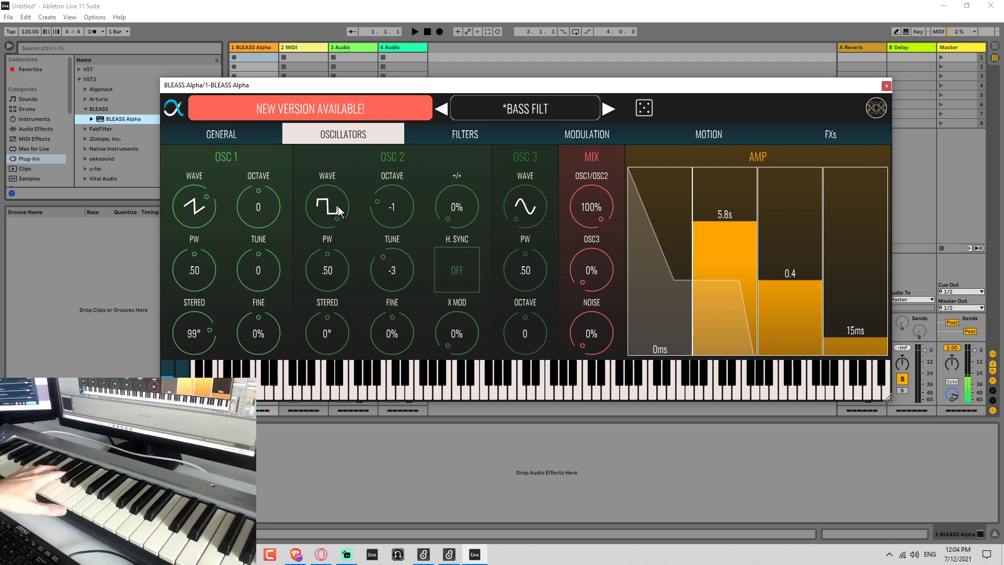
Raise OSC 2's +/- amount to 100%, trying a sawtooth wave before setting the oscillator to a square wave.
left_click_drag(338, 206, 339, 248)
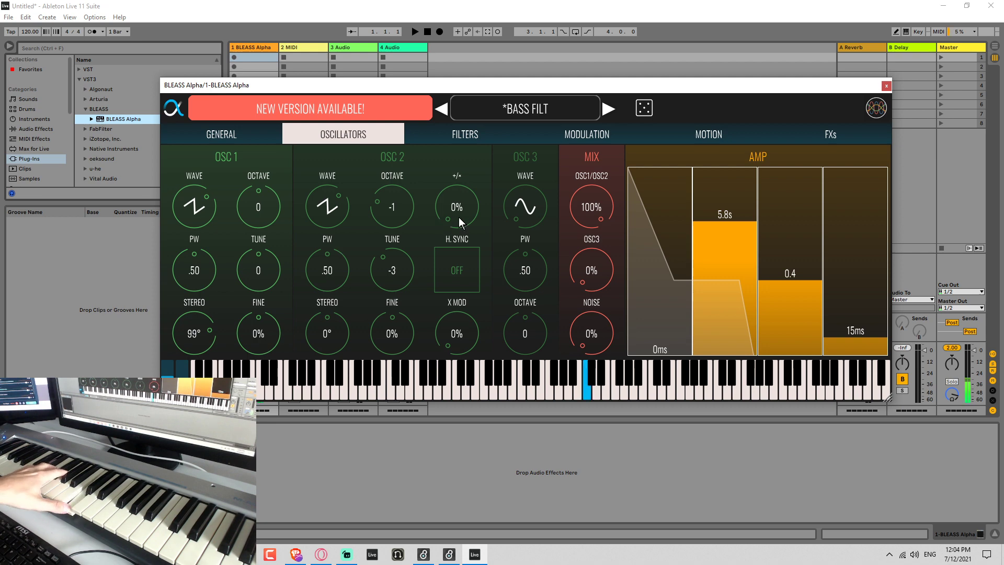
mouse_move(459, 168)
left_mouse_down()
mouse_move(454, 136)
mouse_move(472, 137)
mouse_move(472, 158)
left_mouse_up()
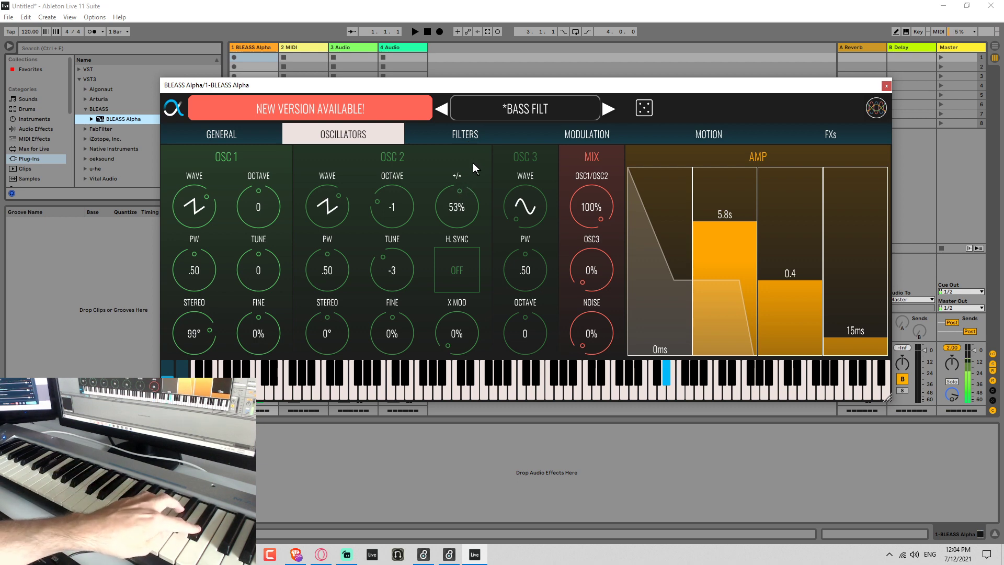
left_click_drag(441, 212, 447, 140)
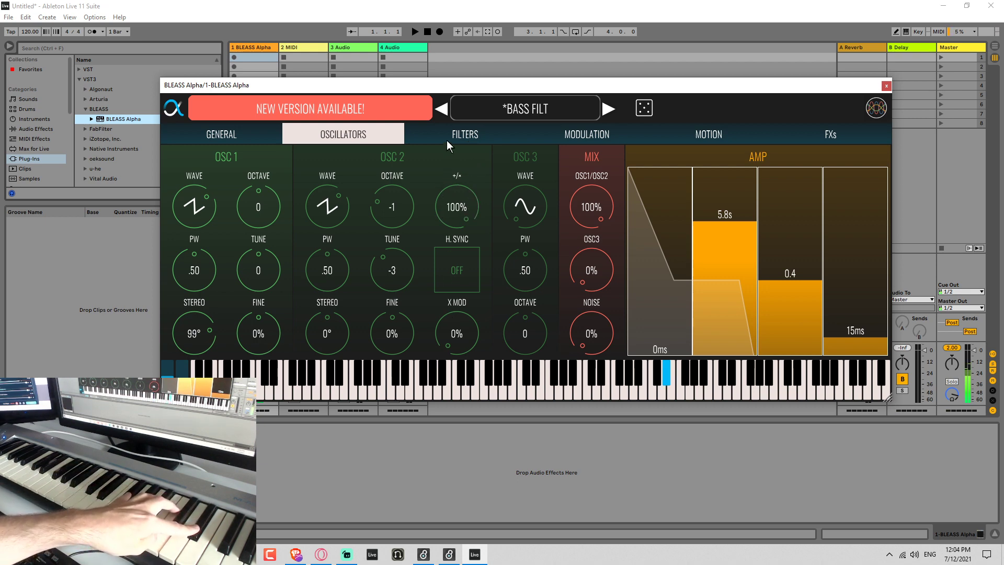
left_click_drag(344, 215, 334, 105)
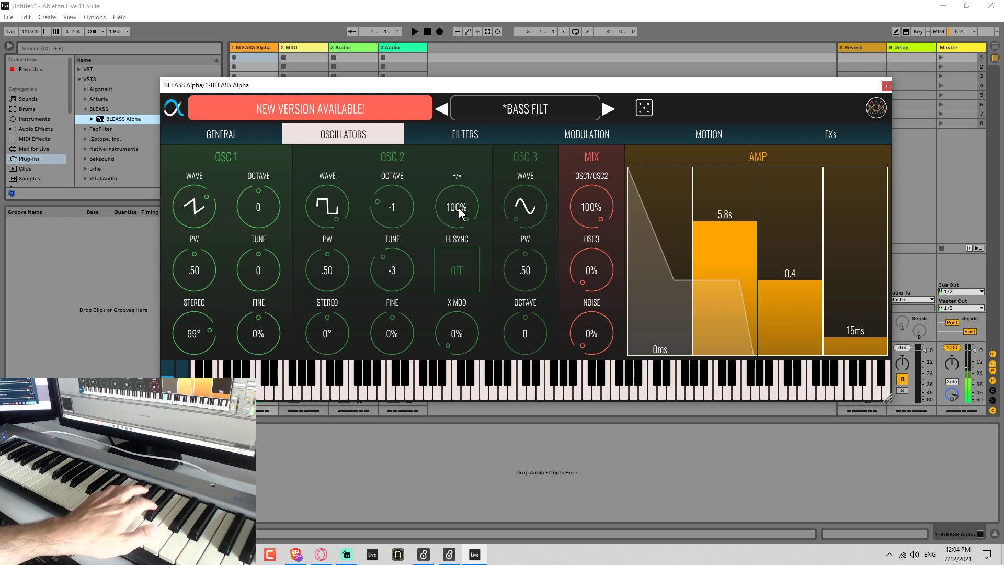
left_click_drag(459, 209, 493, 177)
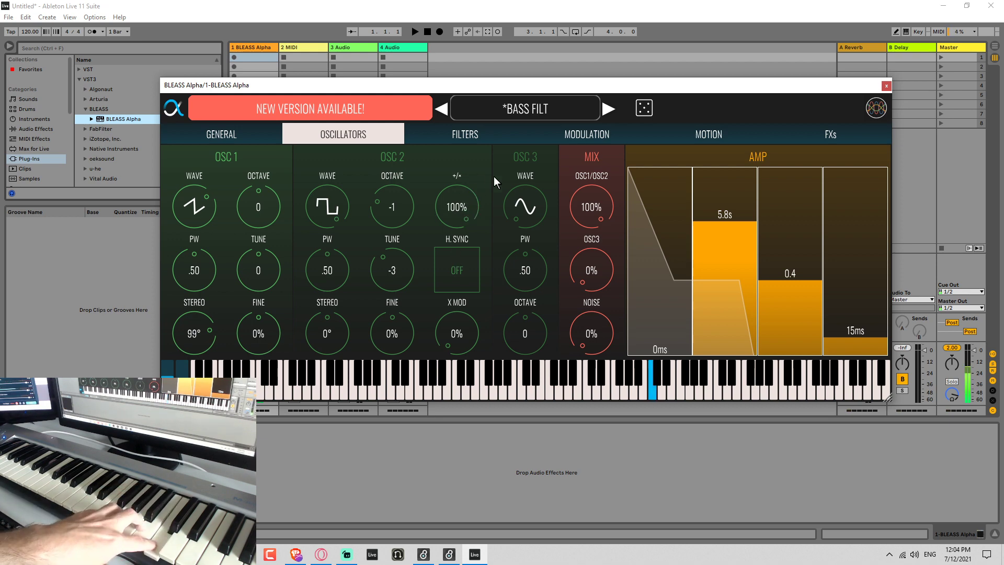
Switch to the web browser to read the BLEASS Alpha page's key features and oscillator stage description, and return to Ableton Live.
left_click(321, 556)
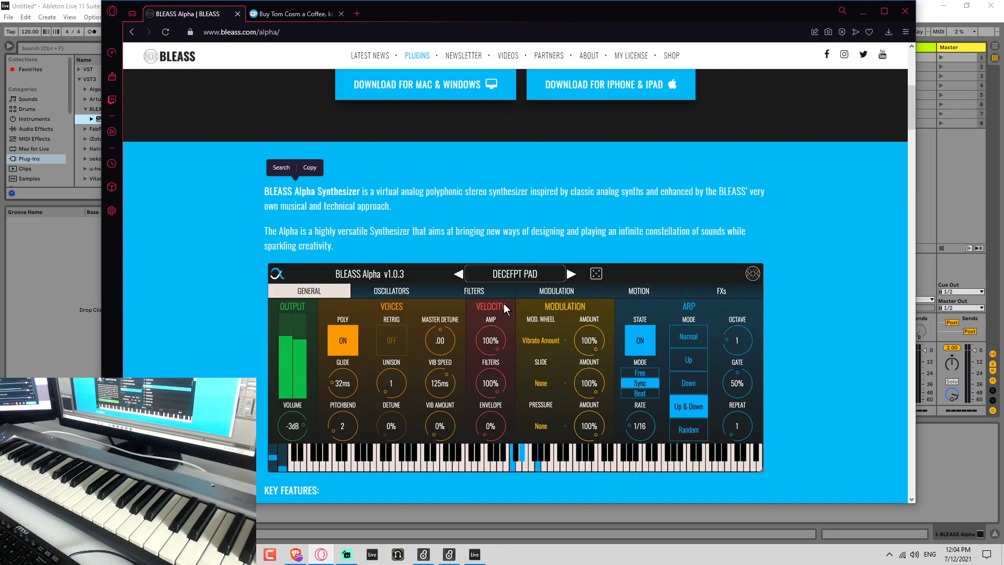
scroll(497, 310, "down", 7)
scroll(497, 311, "up", 5)
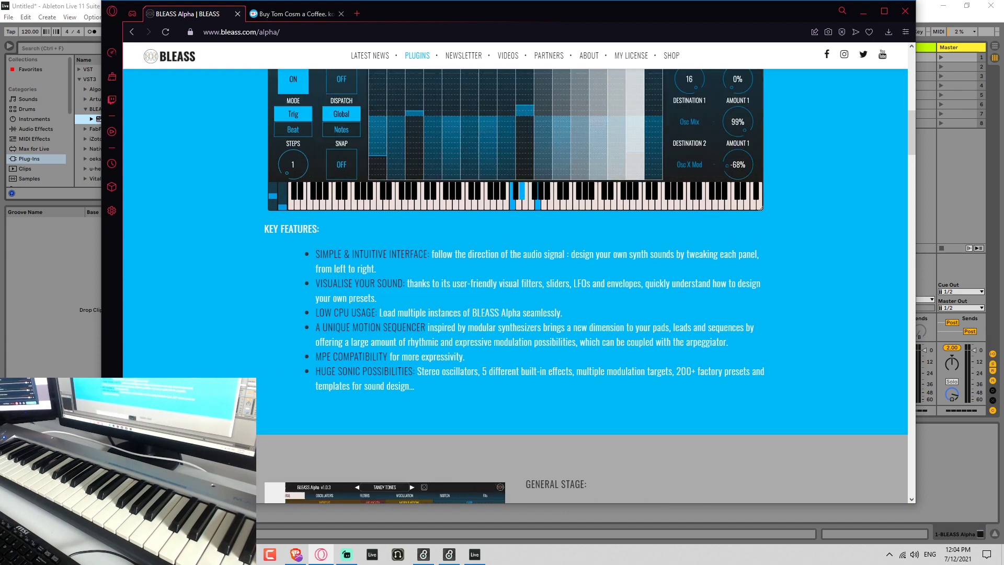
scroll(452, 290, "up", 5)
scroll(453, 290, "down", 10)
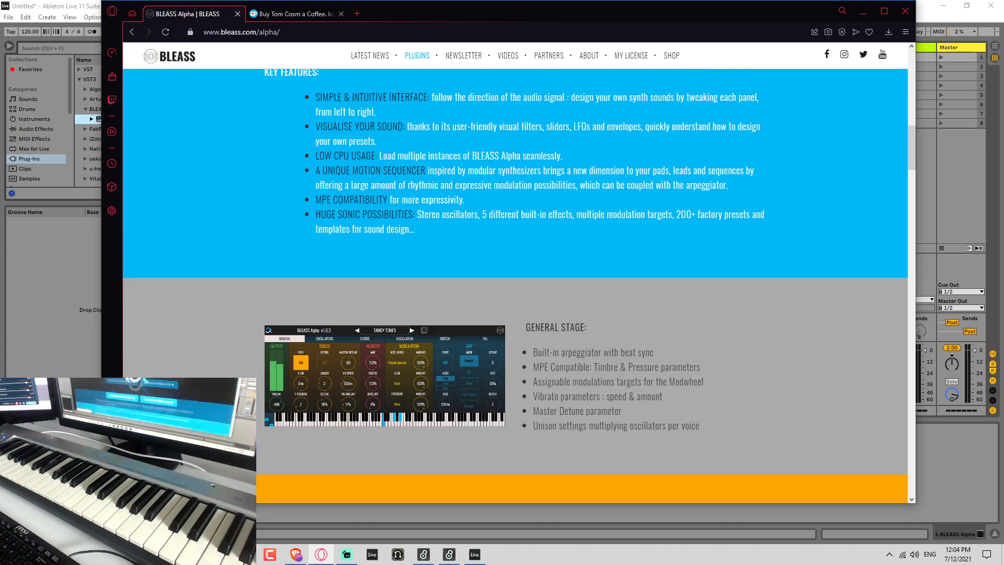
scroll(456, 294, "up", 2)
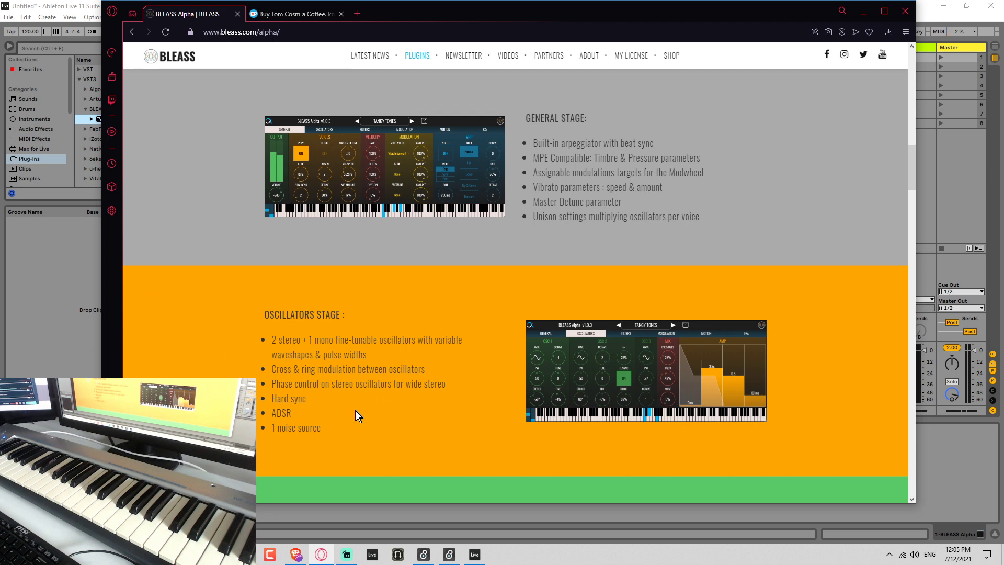
left_click(77, 256)
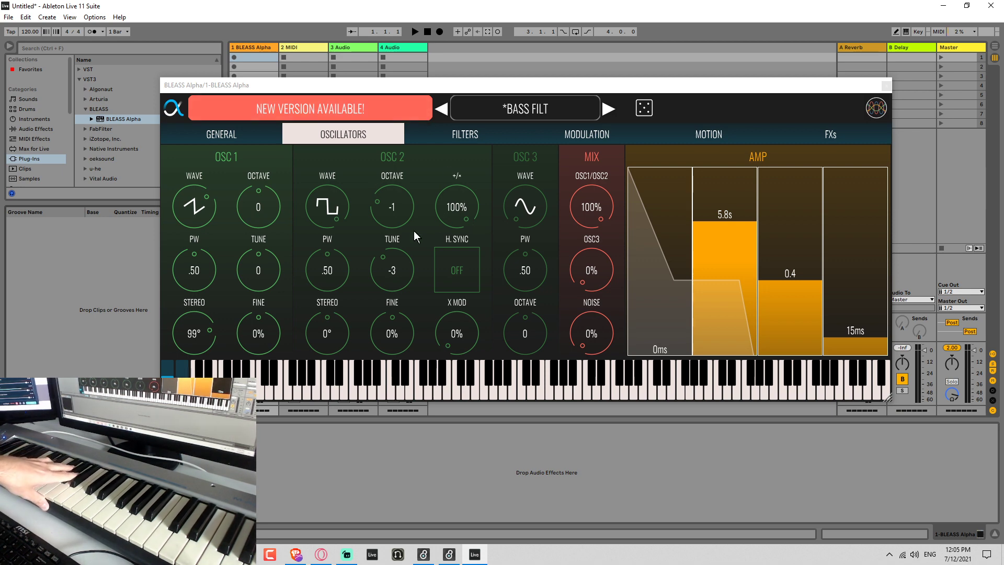
Set OSC 2's tune to 0 and its +/- amount to 100% after trying amounts of 32%, 50% and 16%.
left_click_drag(262, 213, 269, 174)
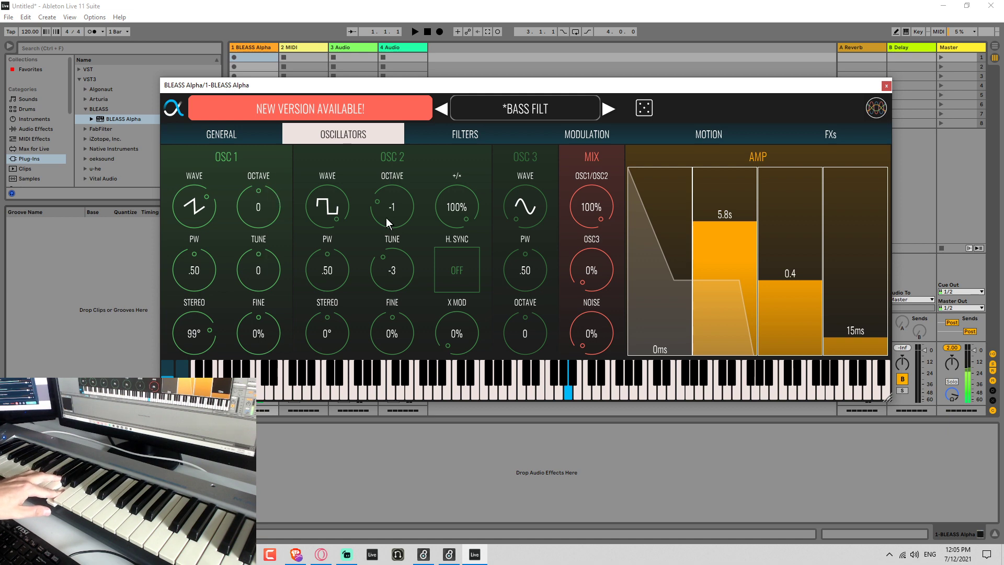
left_click_drag(460, 209, 453, 300)
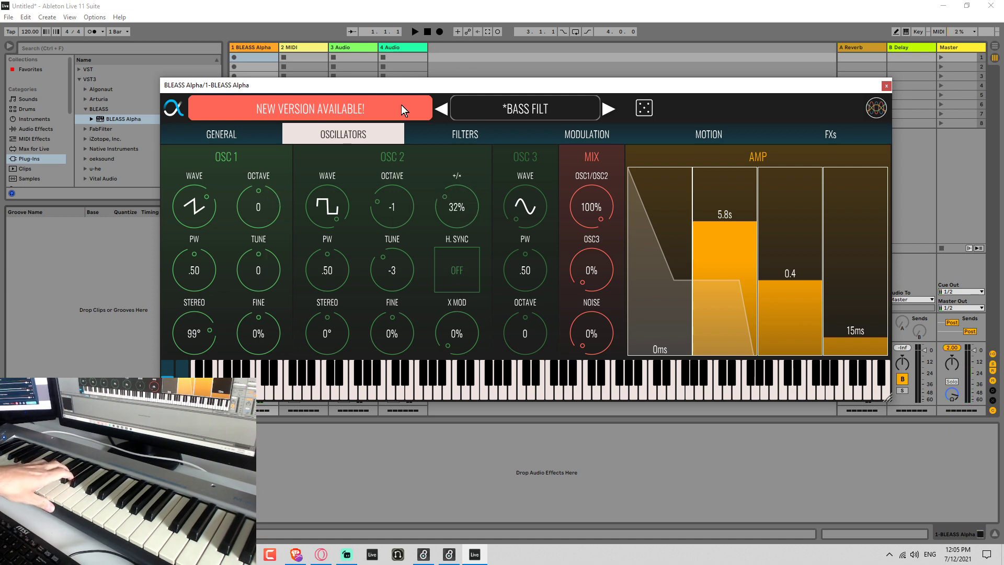
left_click_drag(460, 218, 467, 203)
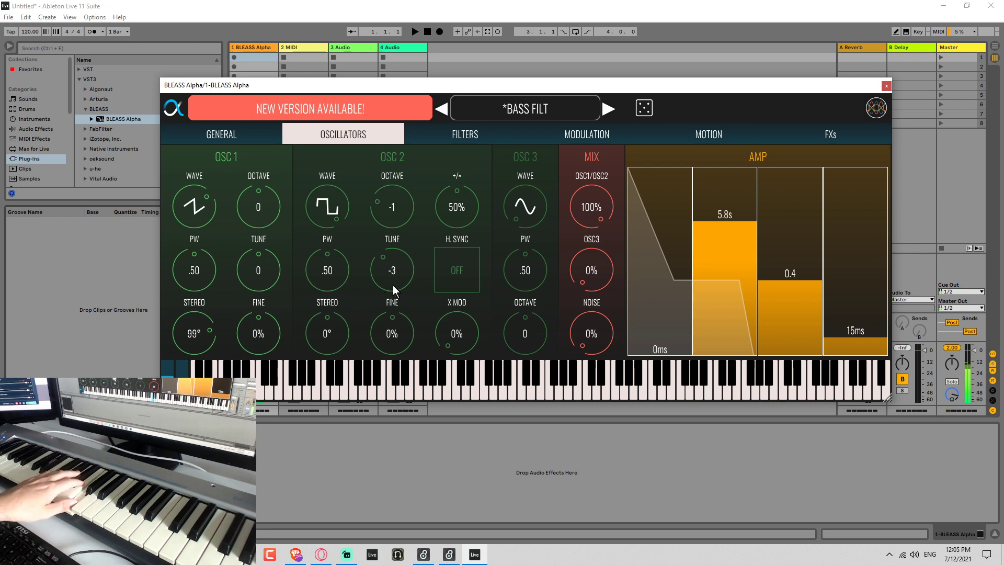
left_click_drag(393, 284, 399, 267)
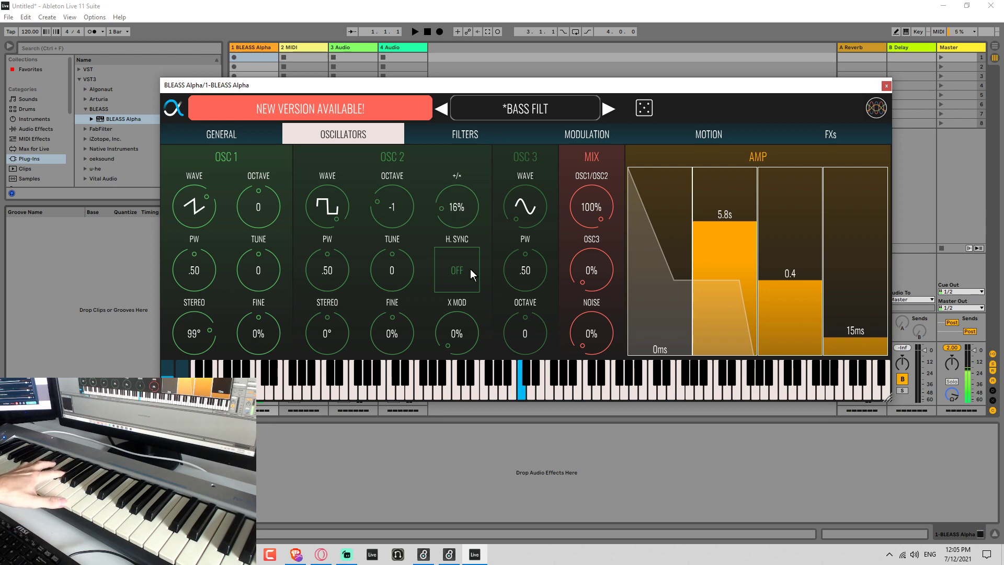
left_click_drag(470, 269, 447, 237)
left_click_drag(436, 137, 434, 86)
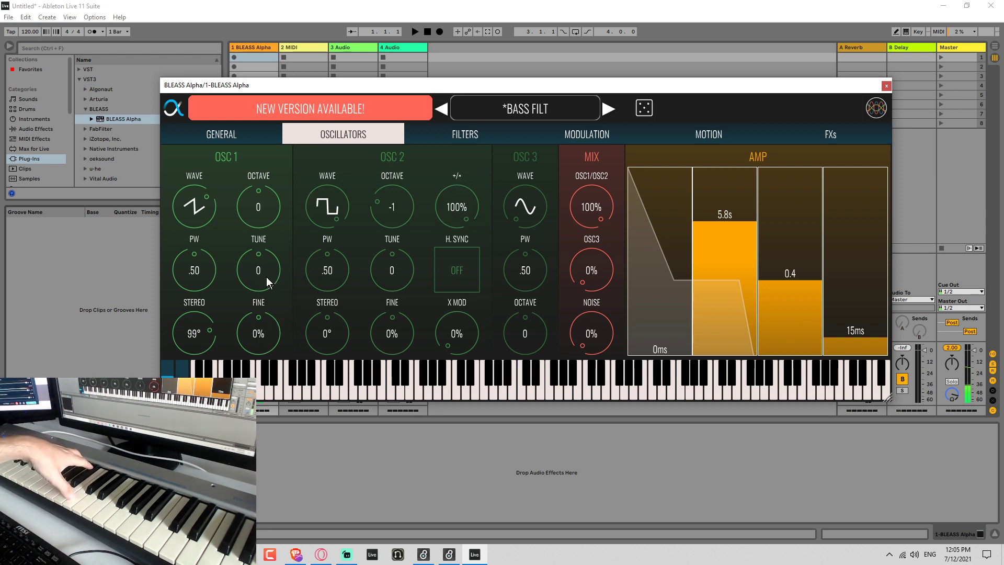
Set OSC 1's tune to 7 and OSC 2's +/- amount to 89%.
left_click_drag(265, 277, 290, 249)
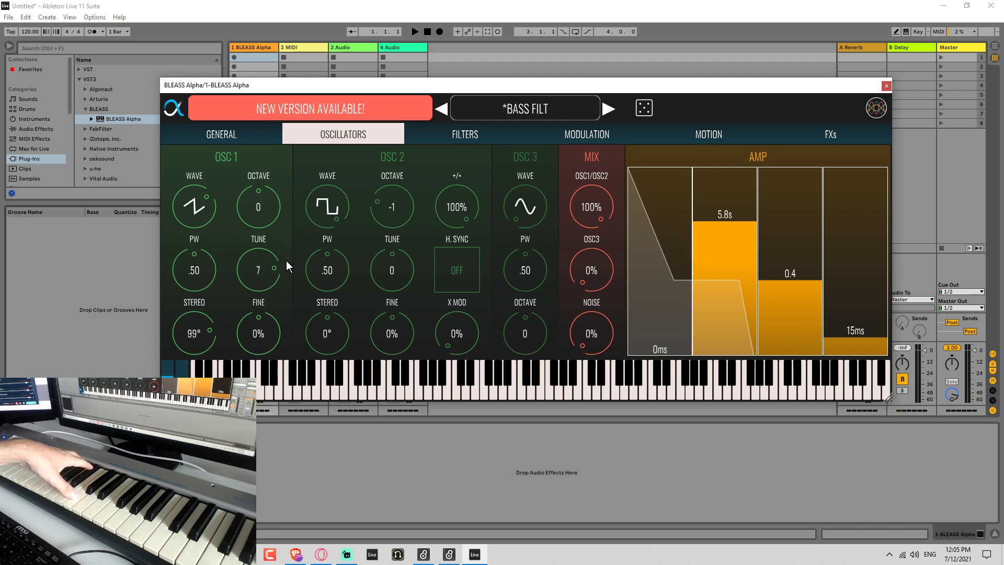
mouse_move(436, 200)
left_mouse_down()
mouse_move(441, 273)
mouse_move(429, 208)
left_mouse_up()
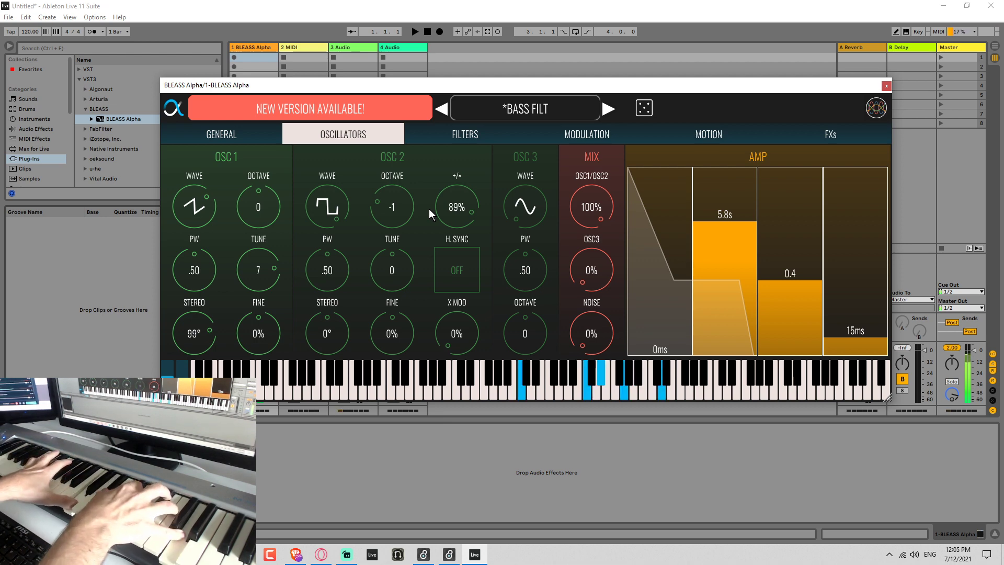
Compare OSC 2 with hard sync on and off, leave it on, and set the +/- amount to 76%.
left_click(465, 269)
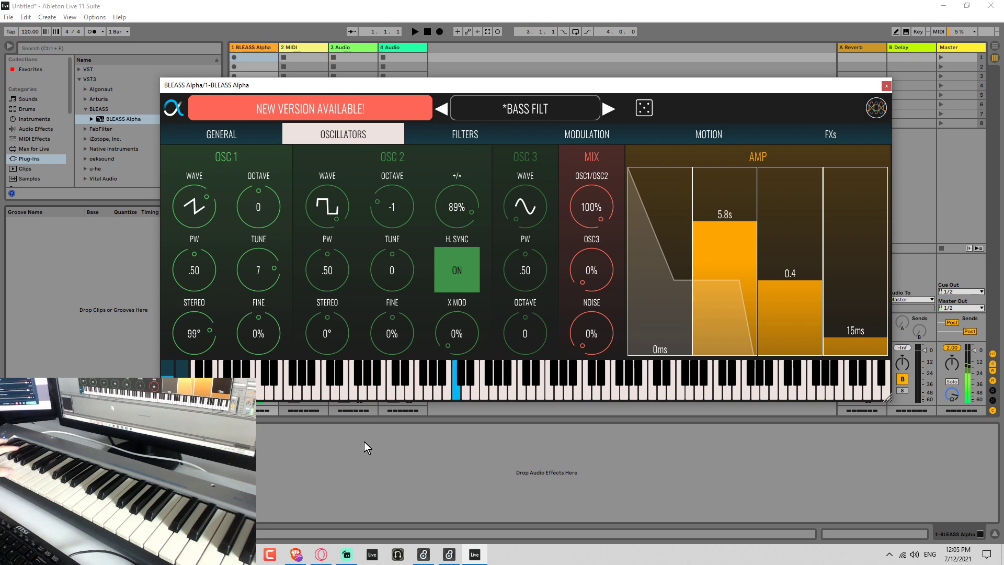
left_click(458, 281)
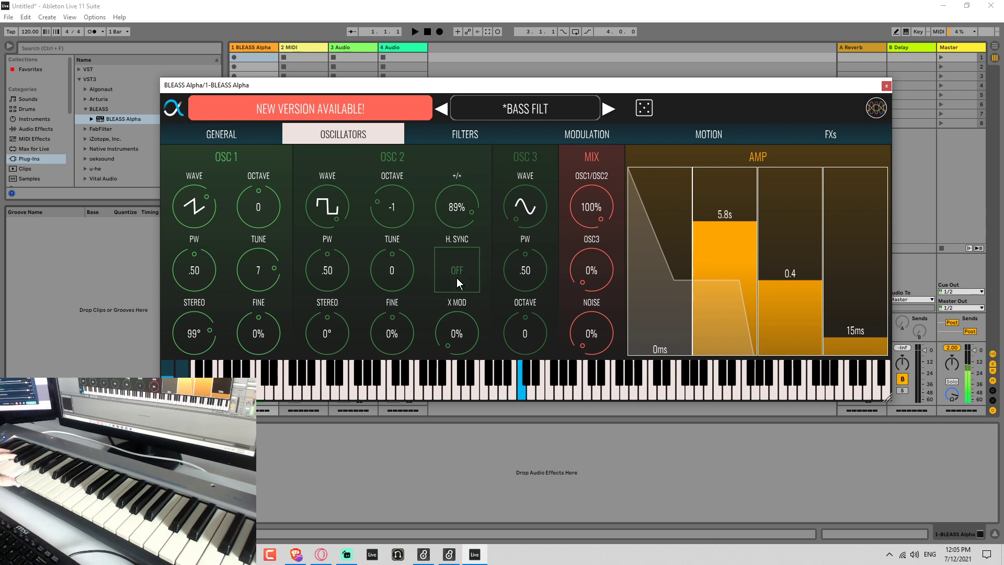
left_click(457, 278)
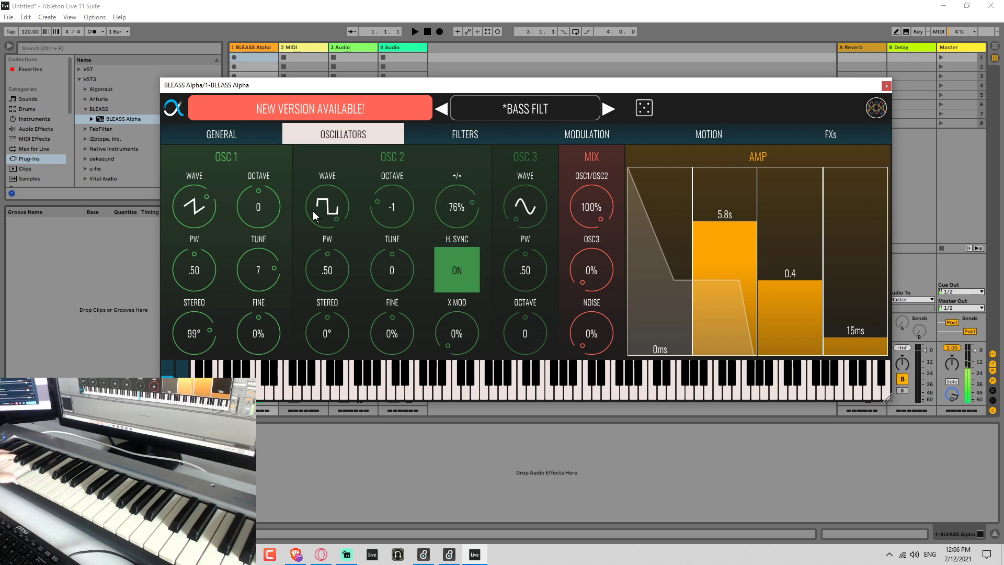
Set OSC 1's octave to -1 and its stereo to 26°.
left_click_drag(268, 204, 275, 249)
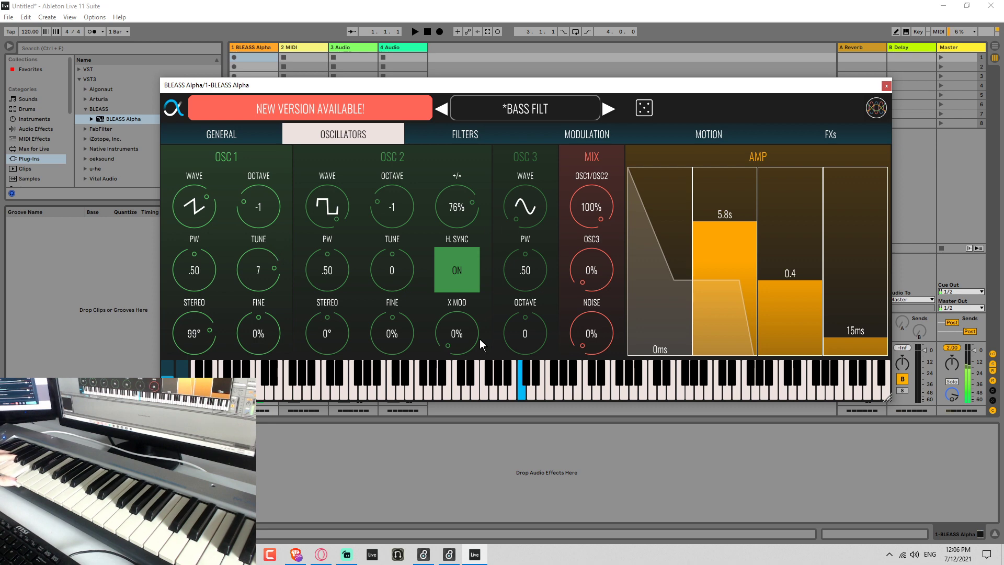
left_click_drag(194, 338, 192, 379)
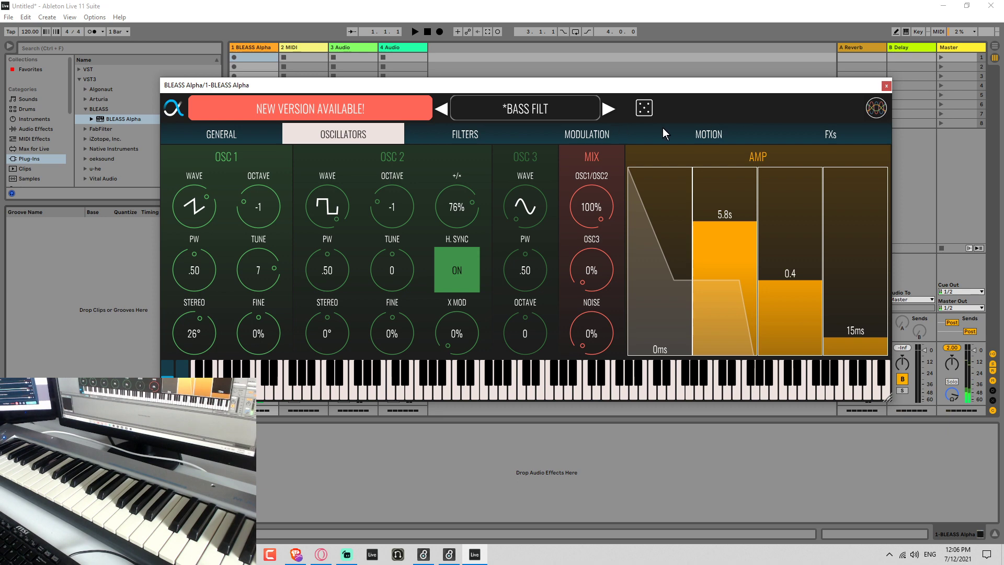
left_click(710, 134)
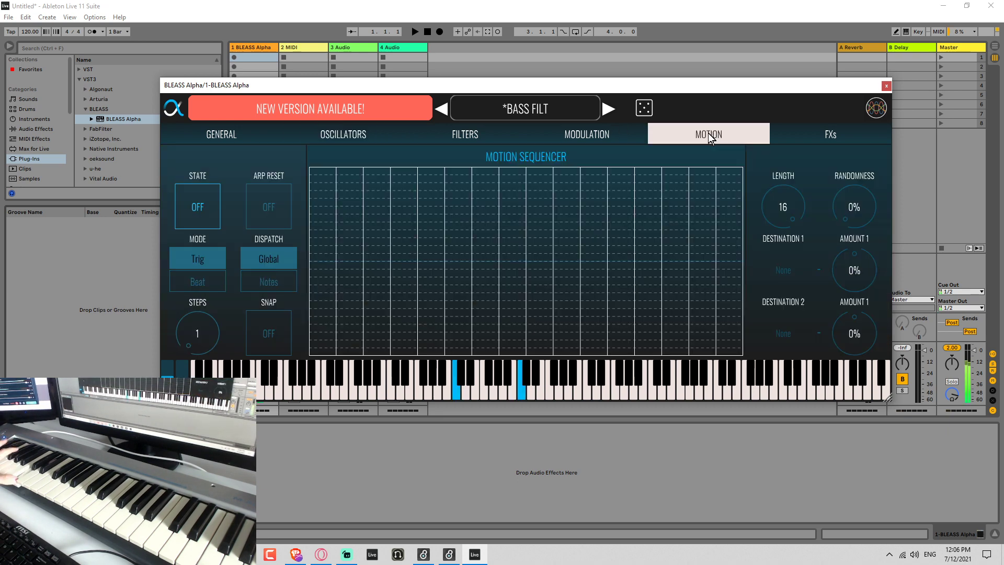
left_click(201, 204)
left_click(201, 204)
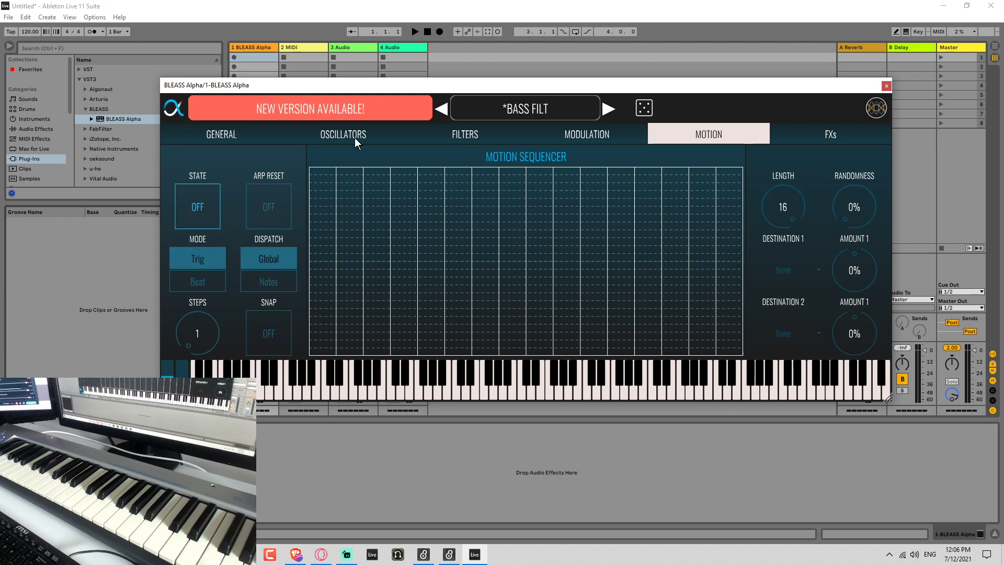
left_click(354, 136)
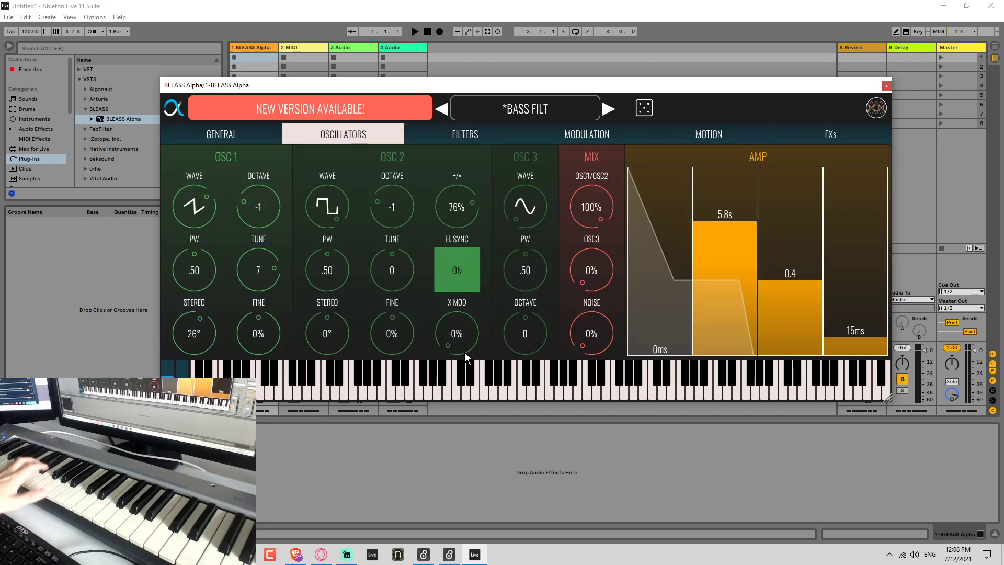
Raise OSC 2's X Mod to 81% and up to 100%, and check the oscillator features on the BLEASS Alpha web page.
left_click_drag(463, 338, 454, 322)
left_click_drag(464, 258, 449, 220)
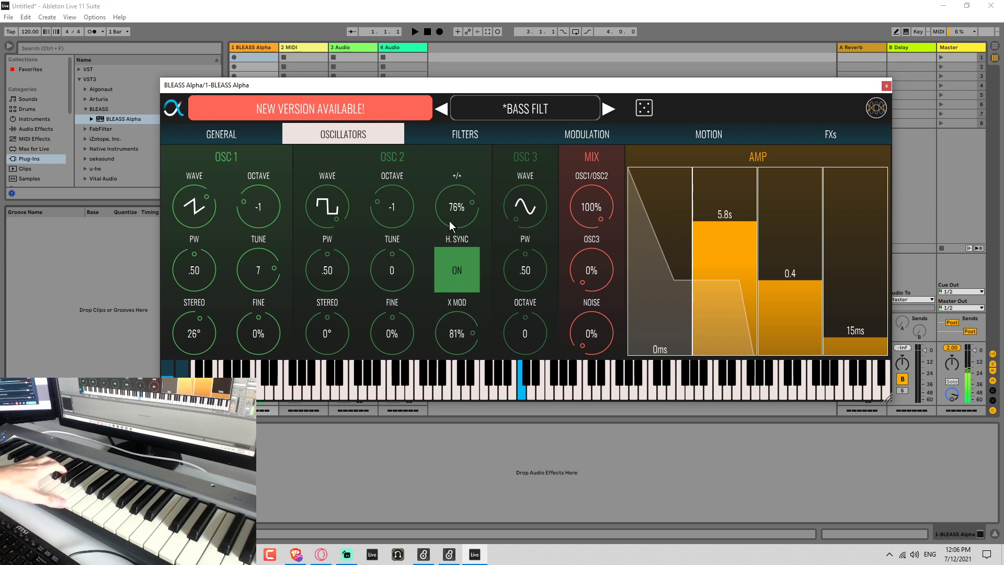
left_click_drag(441, 333, 452, 309)
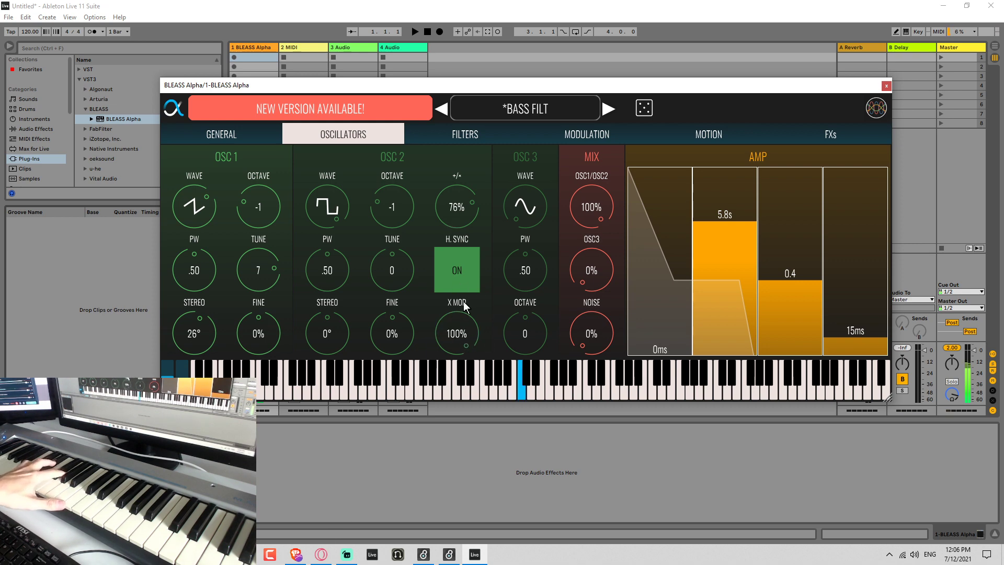
left_click(321, 554)
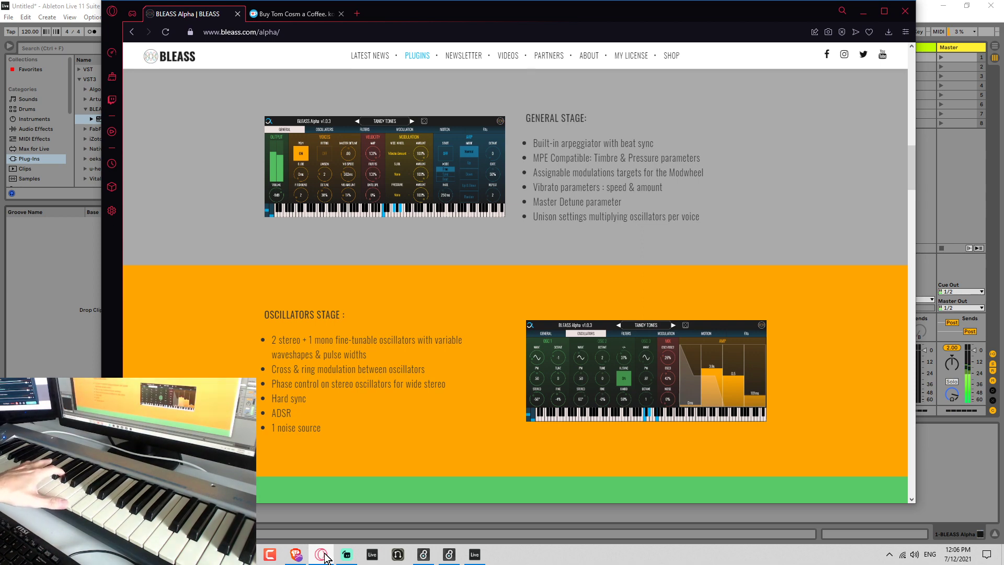
left_click(322, 554)
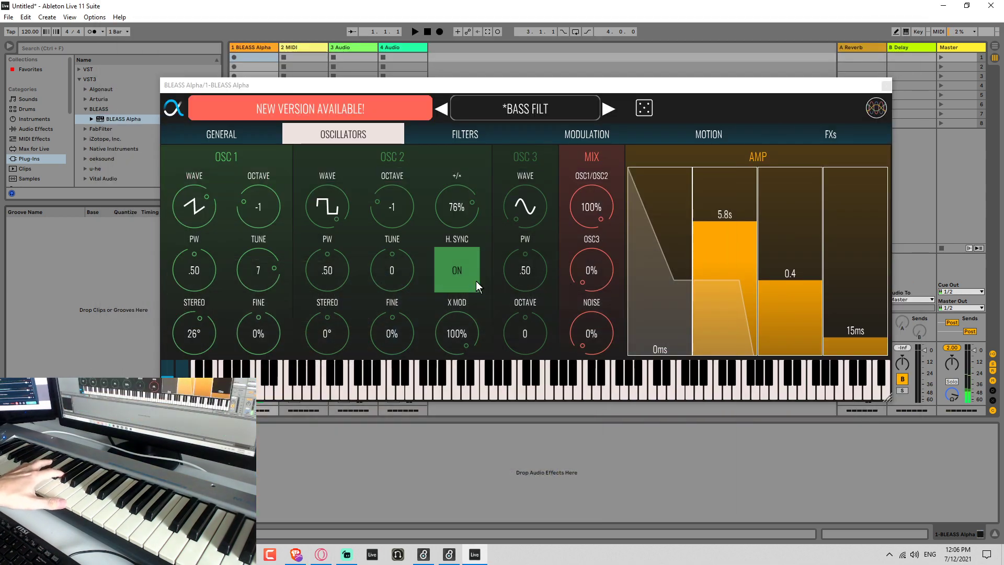
Lower X Mod to 16%, switch OSC 2's wave to sine and raise X Mod to 80%.
left_click_drag(463, 331, 450, 400)
left_click_drag(431, 329, 466, 433)
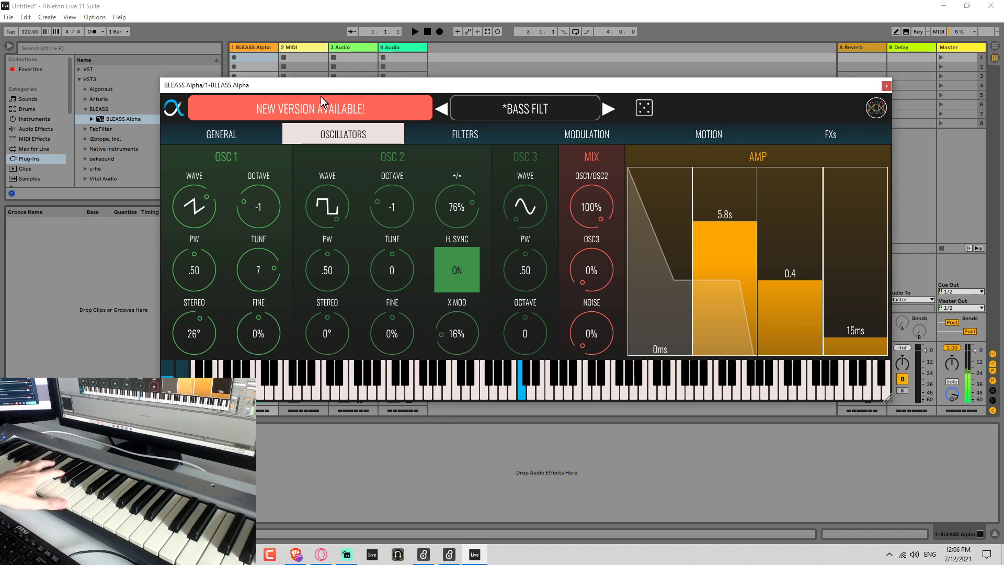
left_click_drag(325, 208, 334, 392)
left_click_drag(454, 334, 413, 215)
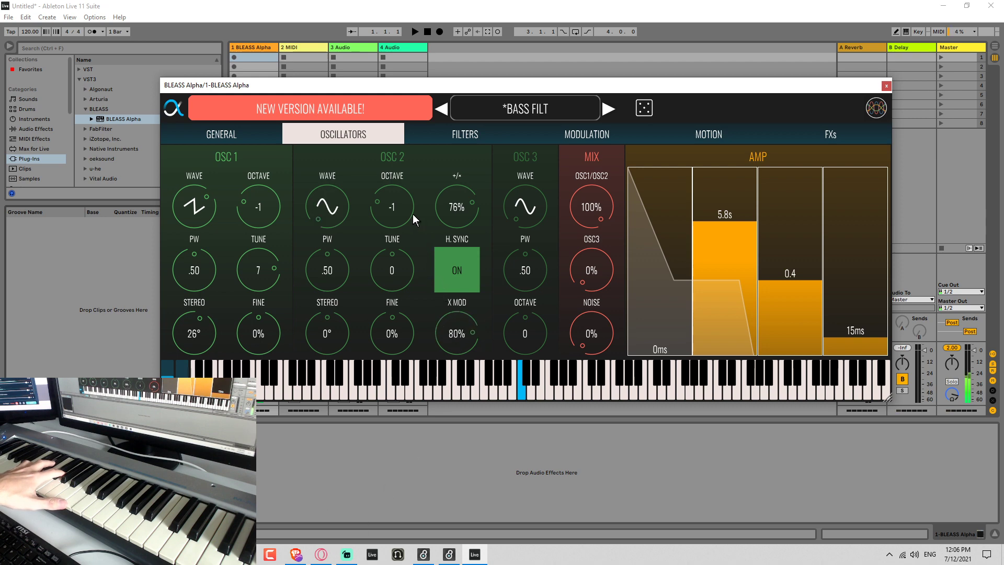
Set OSC 1's stereo to 0° and its wave to sine, with OSC 2's wave on sawtooth and X Mod at 100%.
double_click(199, 329)
left_click_drag(456, 333, 328, 89)
left_click_drag(187, 200, 191, 406)
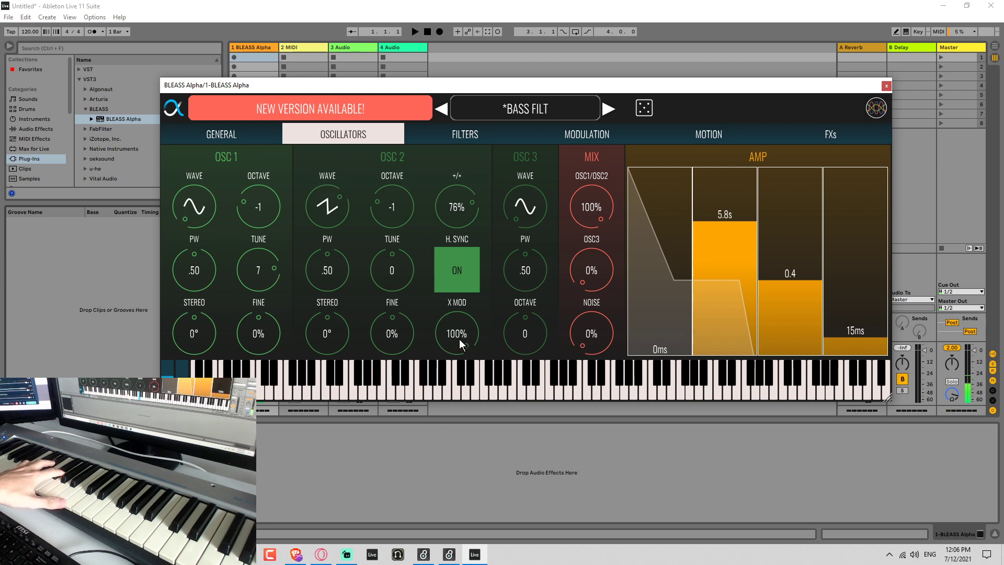
Set OSC 1's octave and tune to 0 and OSC 2's X Mod to 47%.
left_click_drag(459, 339, 450, 312)
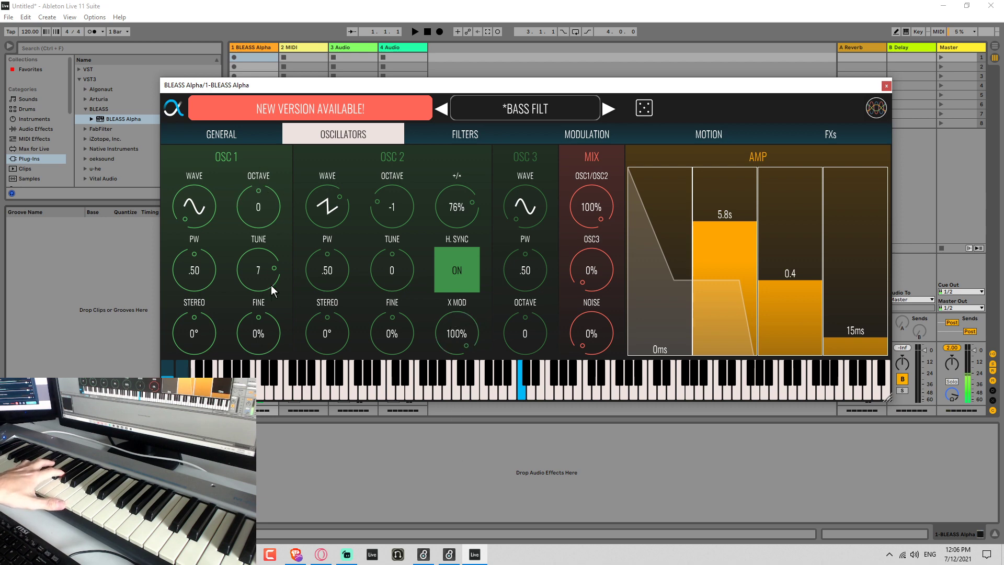
double_click(258, 282)
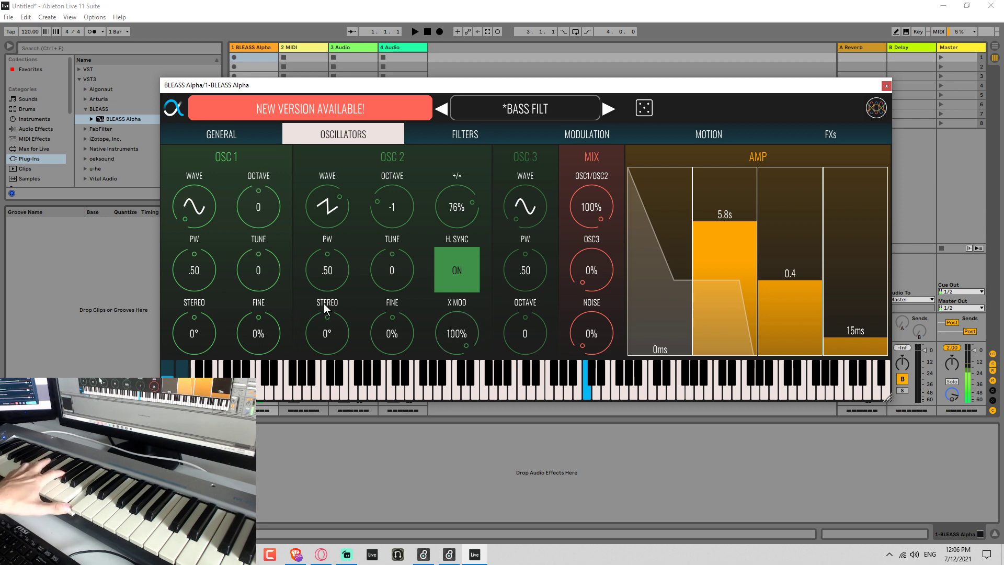
left_click_drag(441, 341, 447, 373)
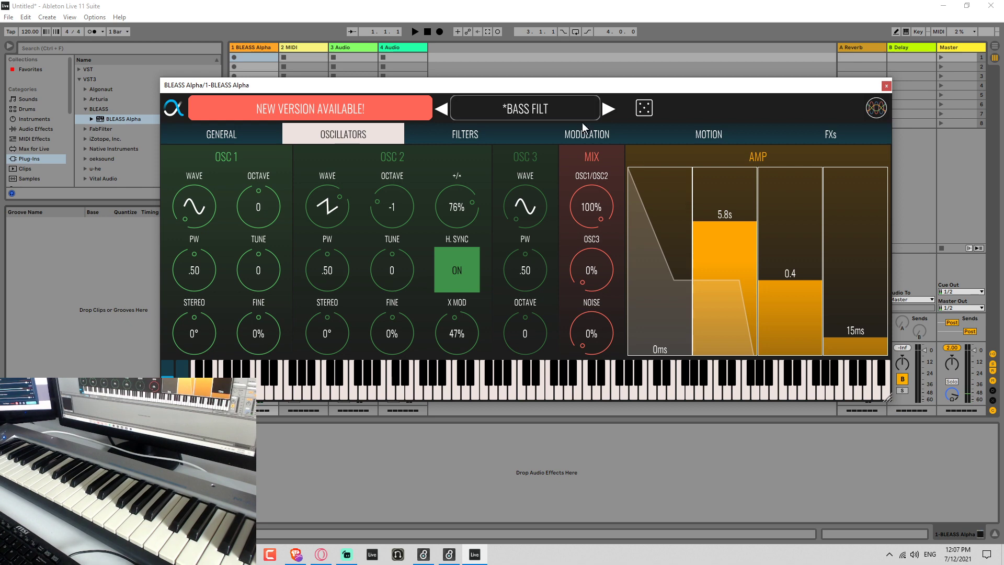
Turn on the motion sequencer, try raising its fifth step, and look through the Destination 1 options.
left_click(700, 134)
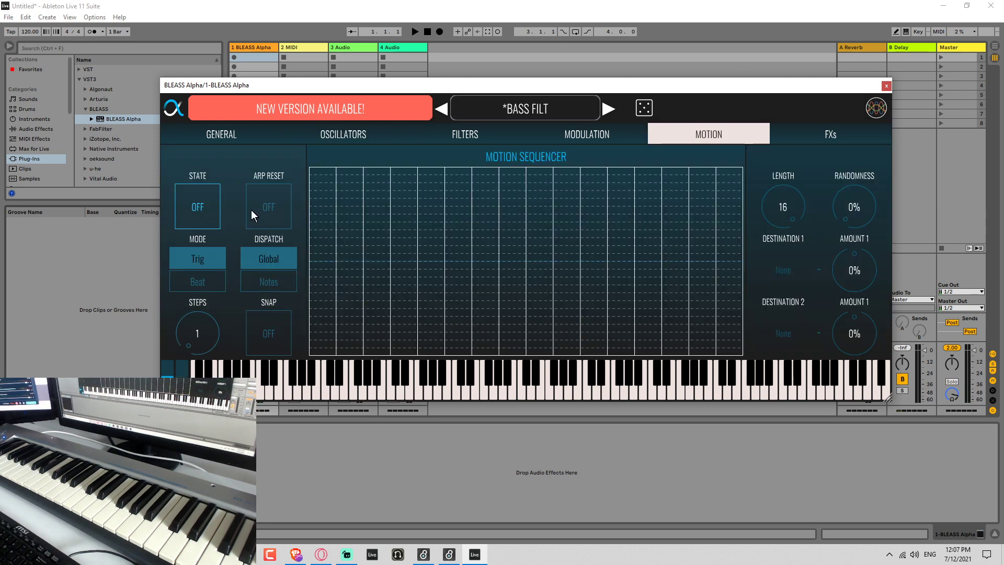
left_click(201, 197)
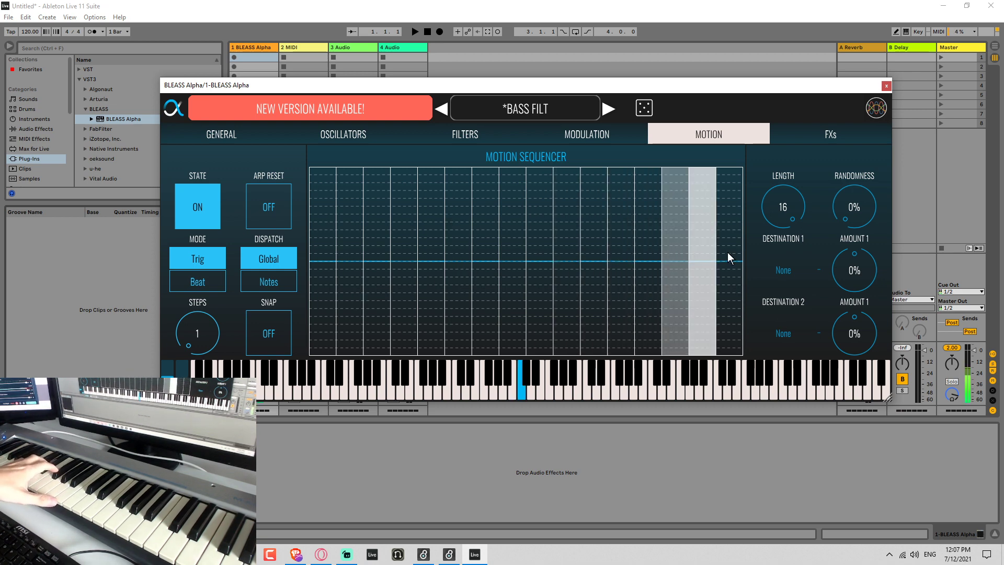
left_click_drag(432, 252, 432, 228)
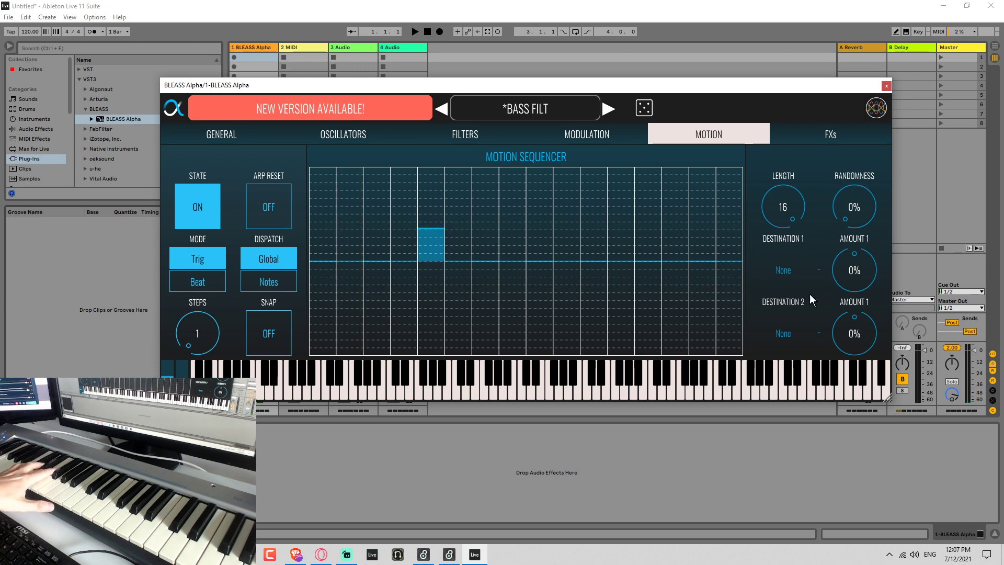
left_click(794, 275)
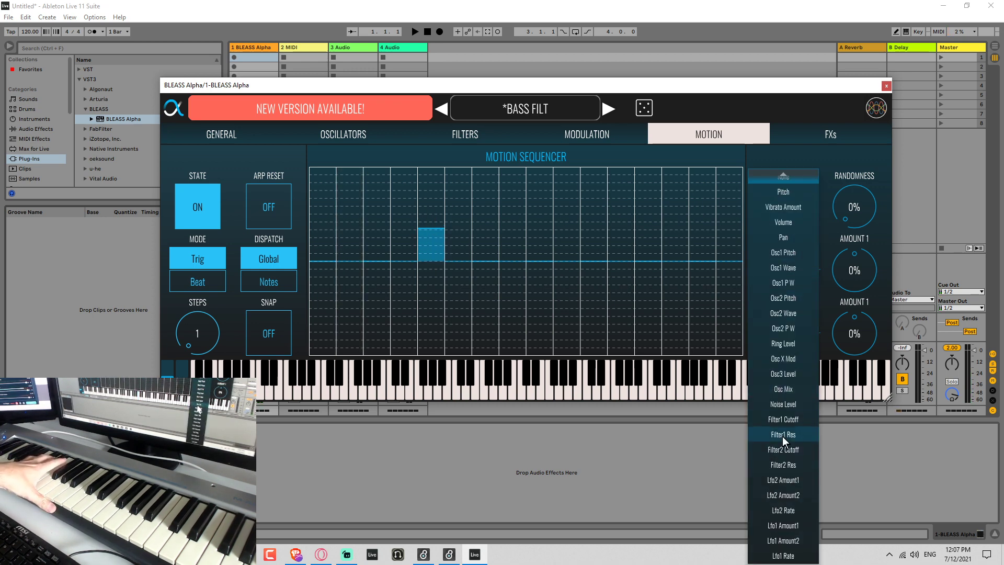
left_click(832, 168)
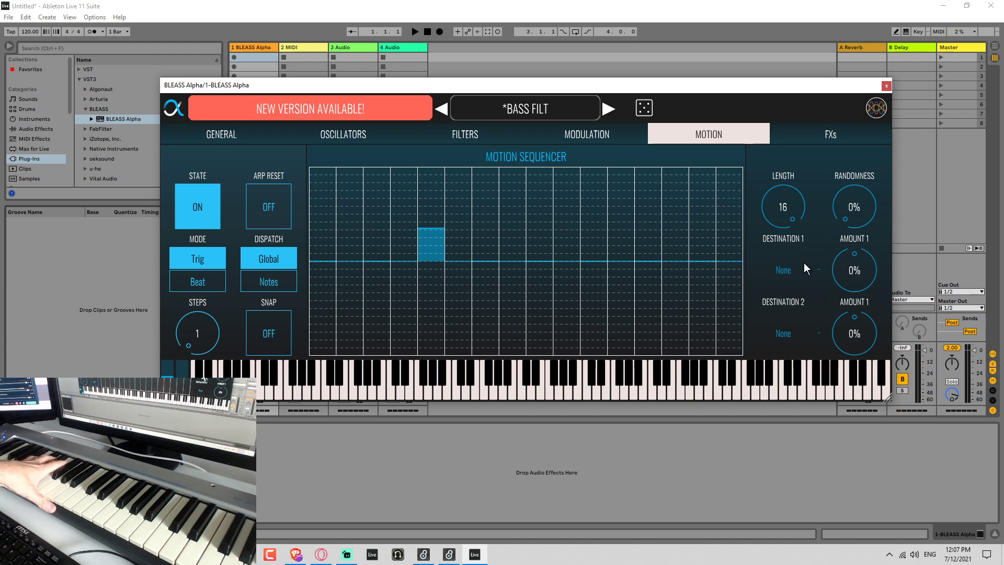
left_click_drag(799, 230, 752, 150)
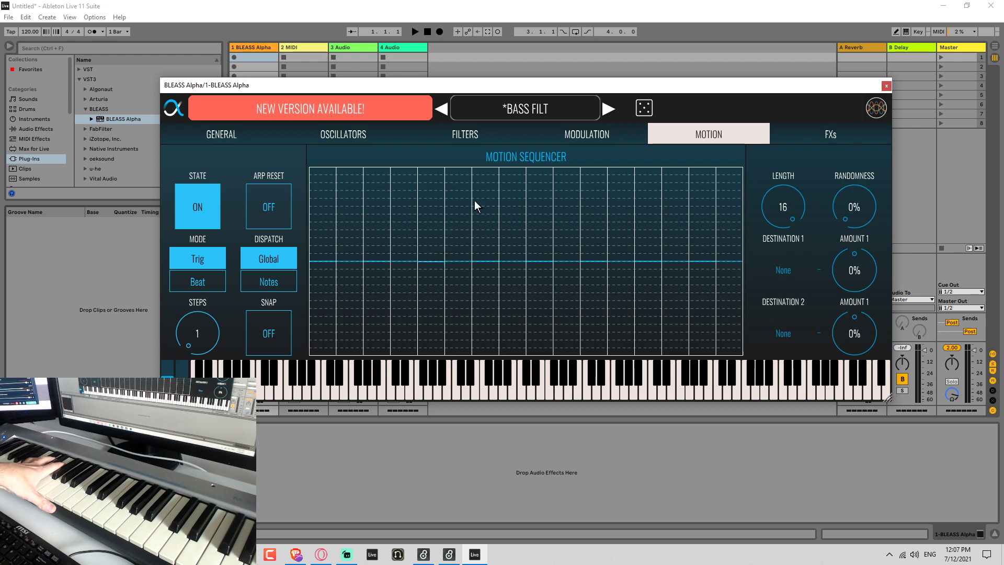
Turn on Filter 1 and switch its type to low-pass.
left_click(466, 133)
left_click(191, 195)
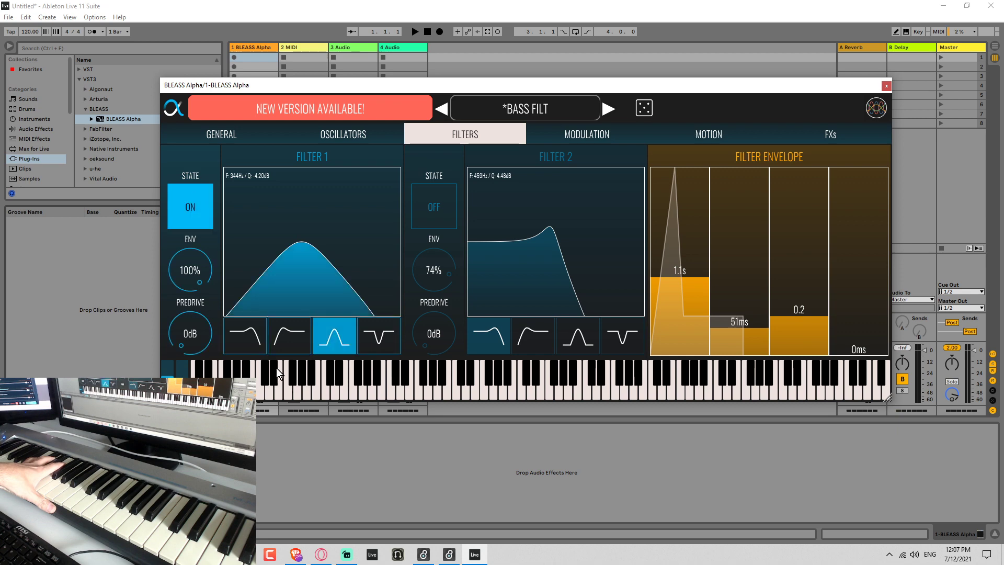
left_click(245, 335)
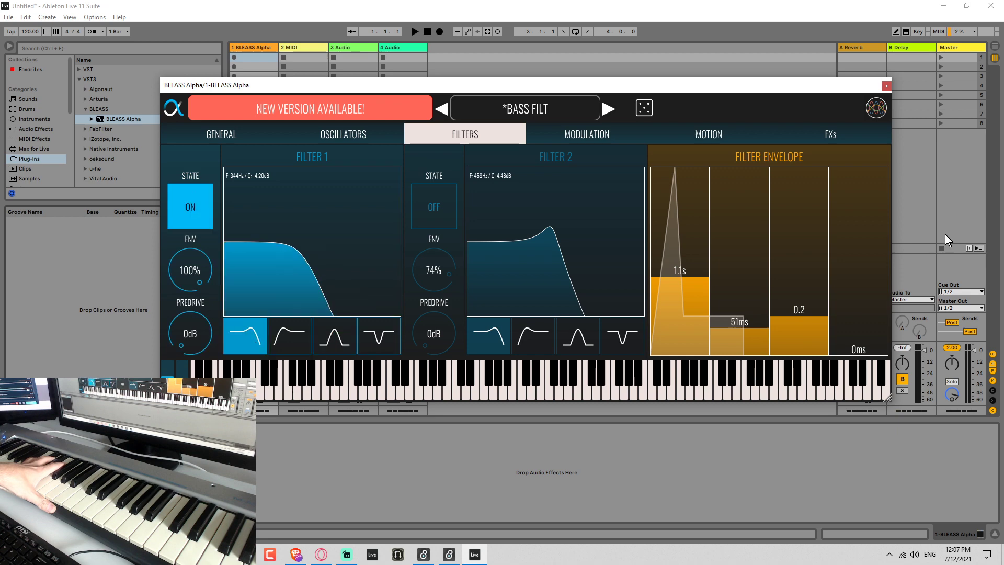
Draw an irregular pattern of raised and lowered values across the 16 steps of the motion sequencer.
left_click(725, 133)
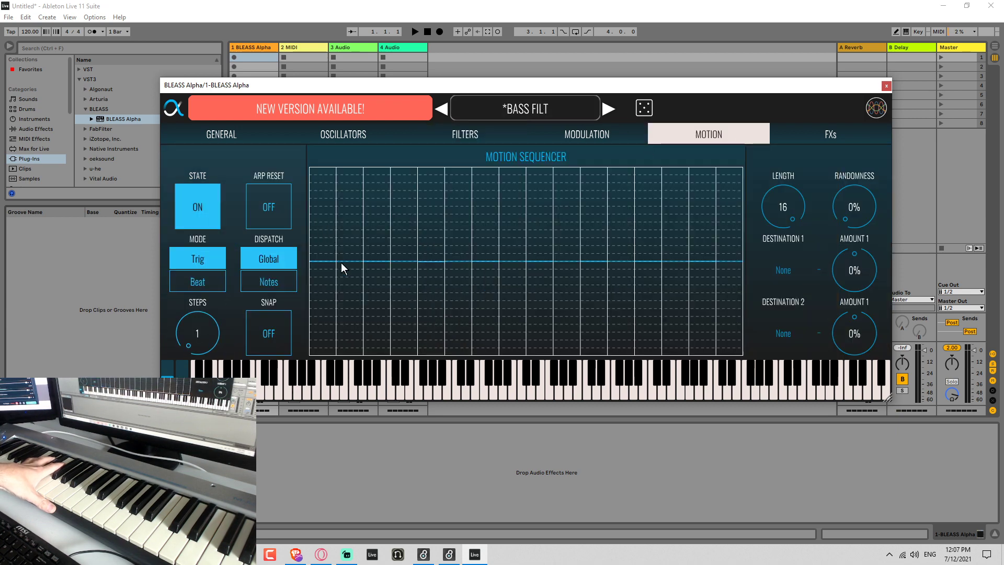
mouse_move(854, 206)
left_mouse_down()
mouse_move(856, 143)
mouse_move(859, 158)
mouse_move(856, 178)
mouse_move(840, 132)
mouse_move(846, 356)
left_mouse_up()
mouse_move(313, 193)
left_mouse_down()
mouse_move(347, 233)
mouse_move(472, 293)
mouse_move(731, 308)
mouse_move(676, 189)
left_mouse_up()
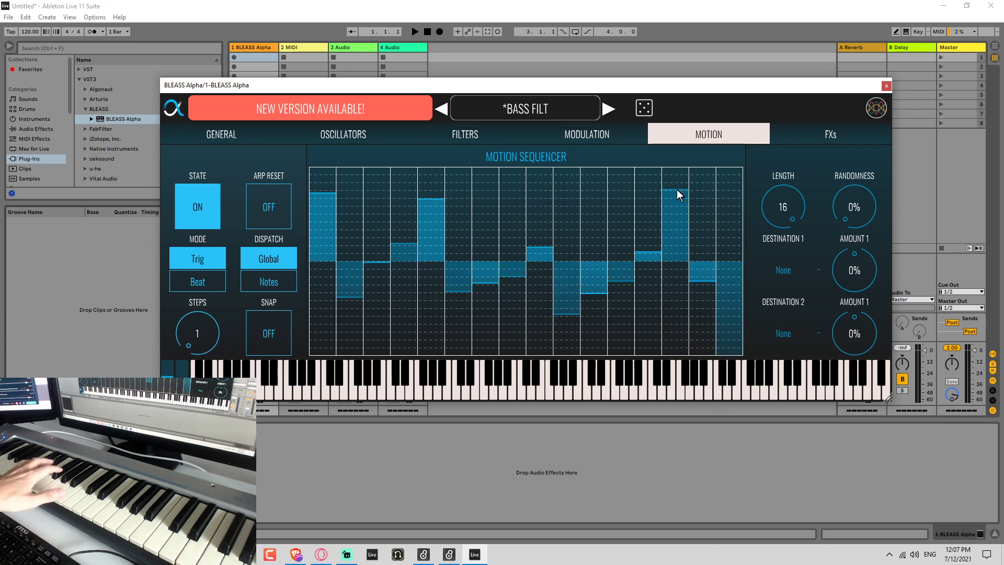
Assign the motion sequencer's Destination 1 to Filter1 Cutoff and set its amount to 25% after trying 100%.
left_click(785, 272)
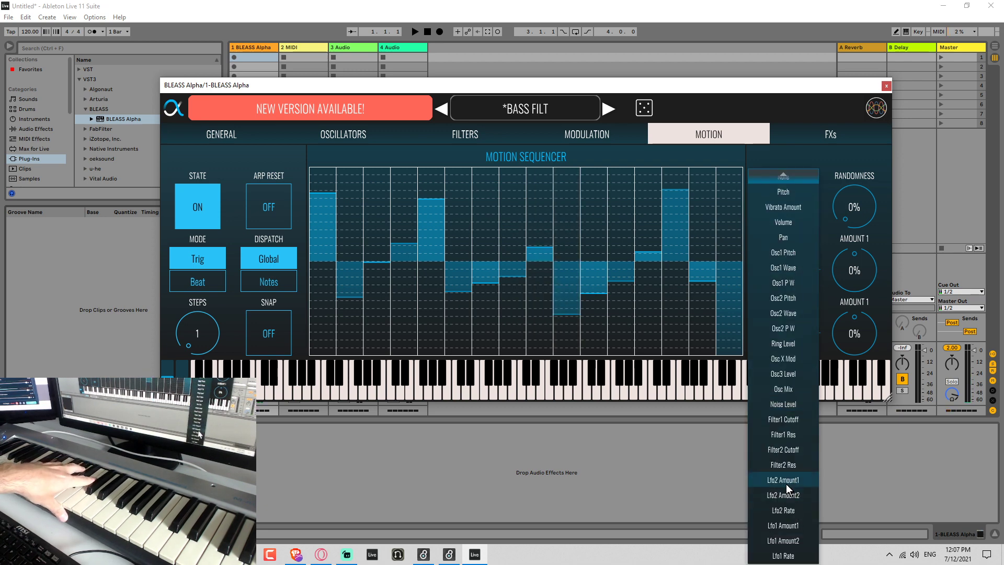
left_click(807, 418)
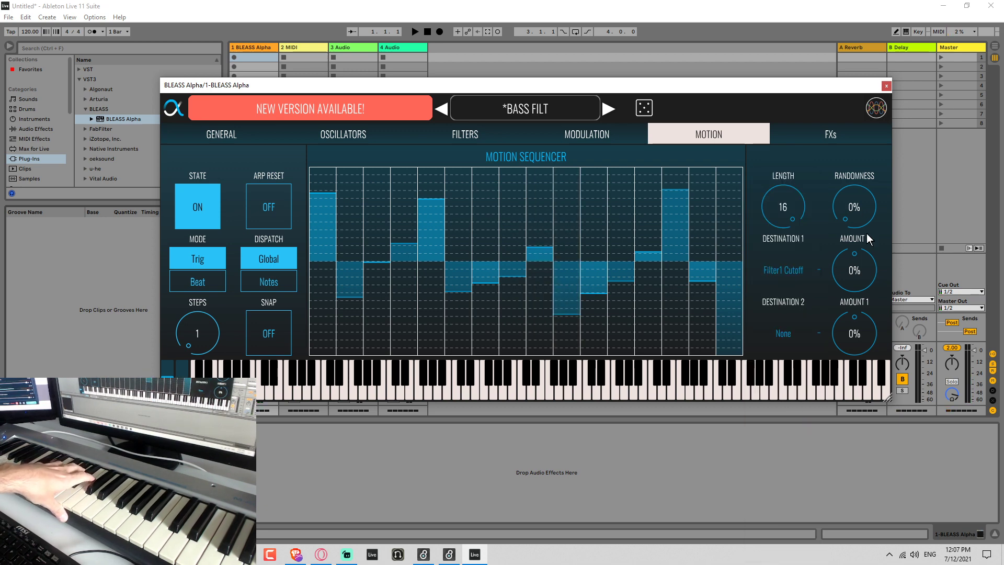
left_click_drag(854, 264, 847, 10)
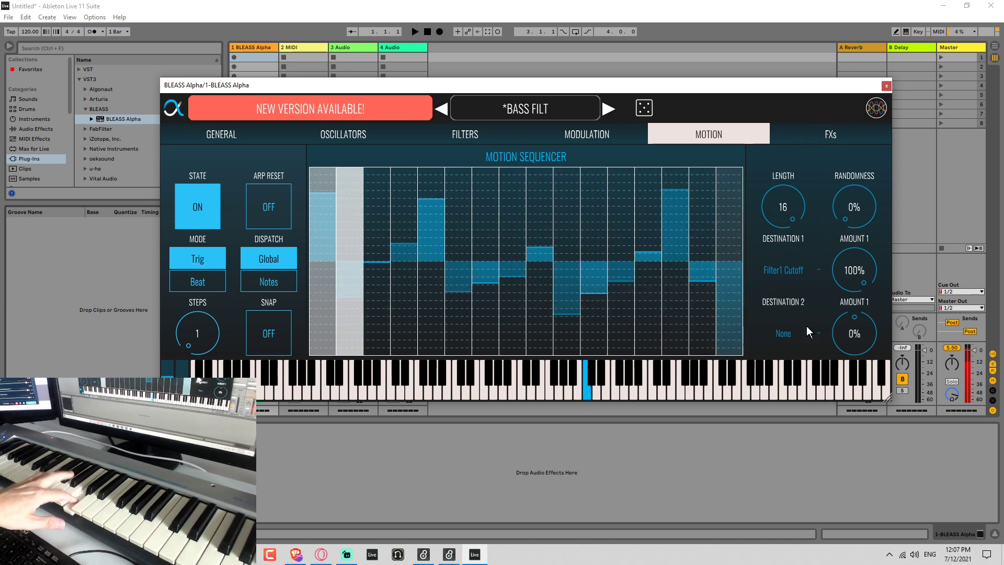
left_click_drag(858, 266, 861, 325)
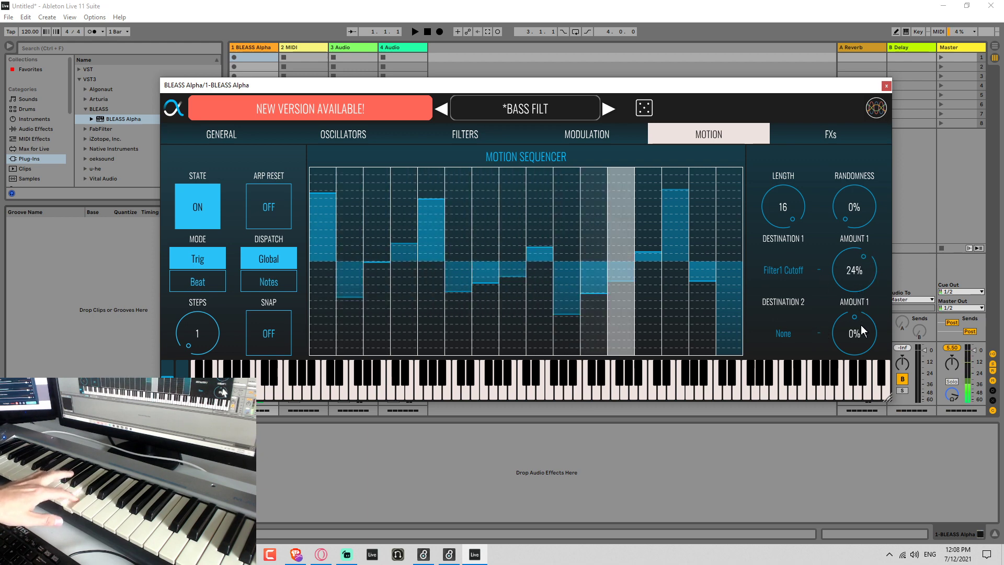
Open Filter 1's low-pass cutoff fully to 20000 Hz.
left_click(467, 134)
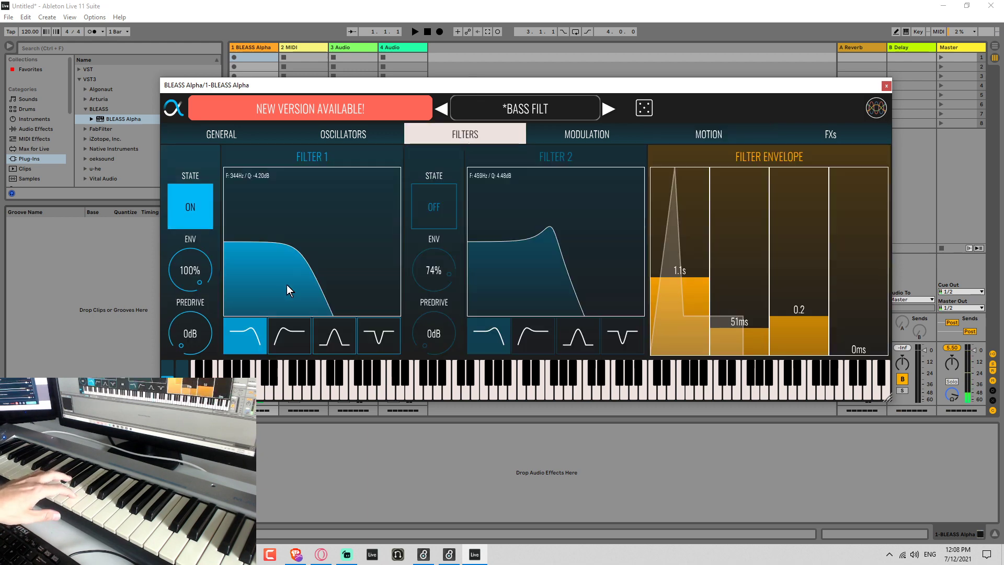
left_click_drag(394, 286, 524, 281)
Set OSC 2's +/- amount and X Mod to 0% and turn its hard sync off.
left_click(269, 137)
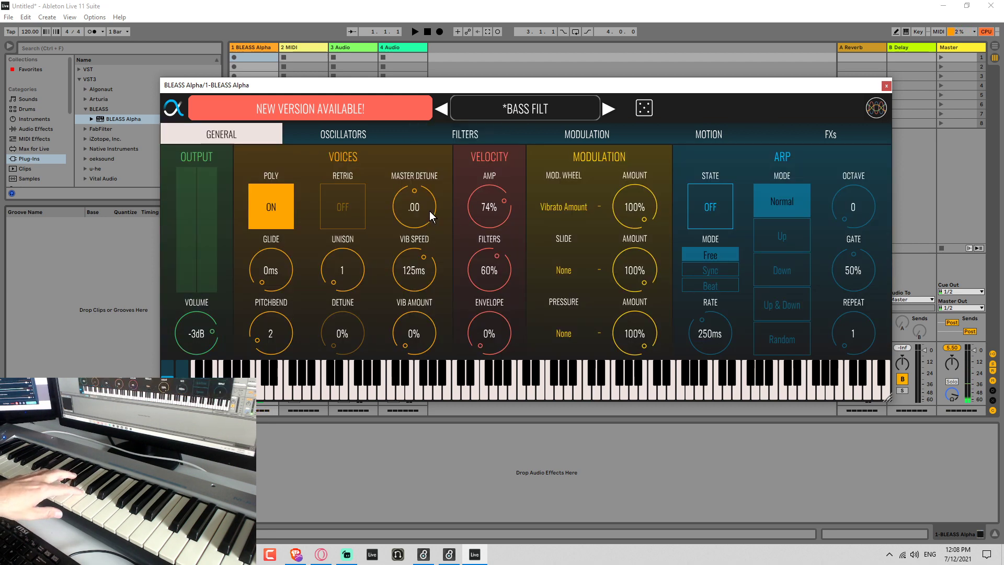
left_click(402, 132)
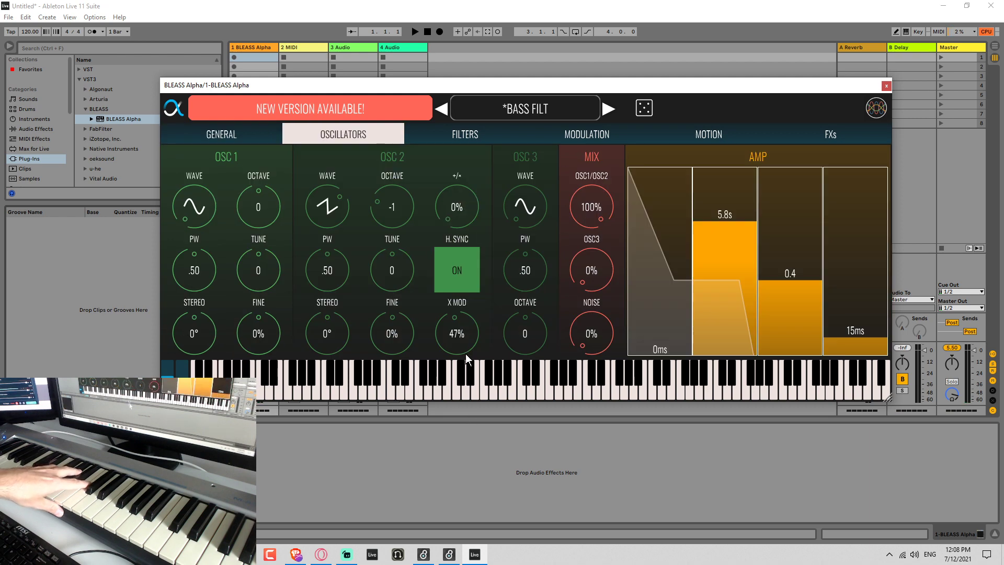
left_click(444, 261)
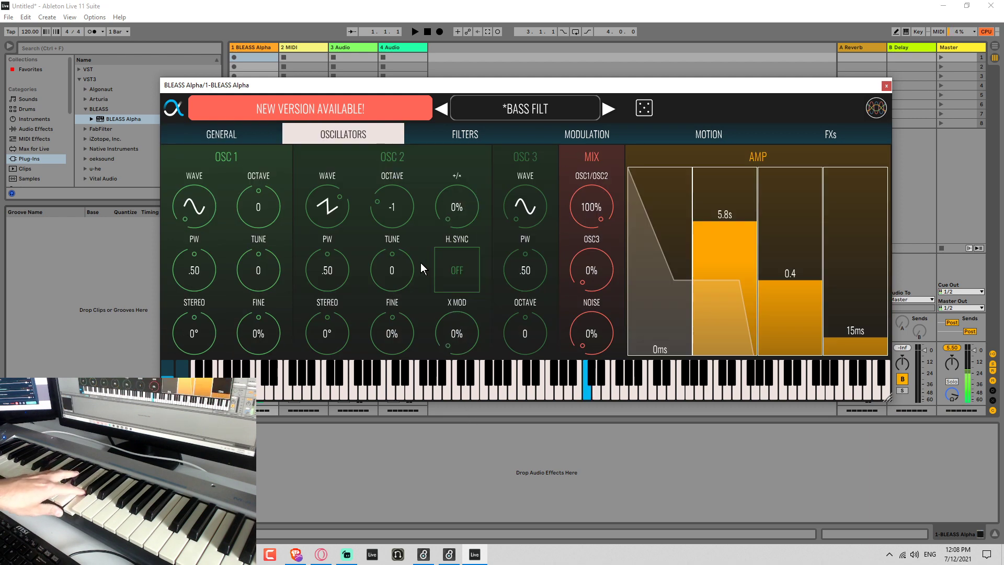
Check Filter 1 and reassign the motion sequencer's Destination 1 to Osc1 Wave.
left_click(481, 137)
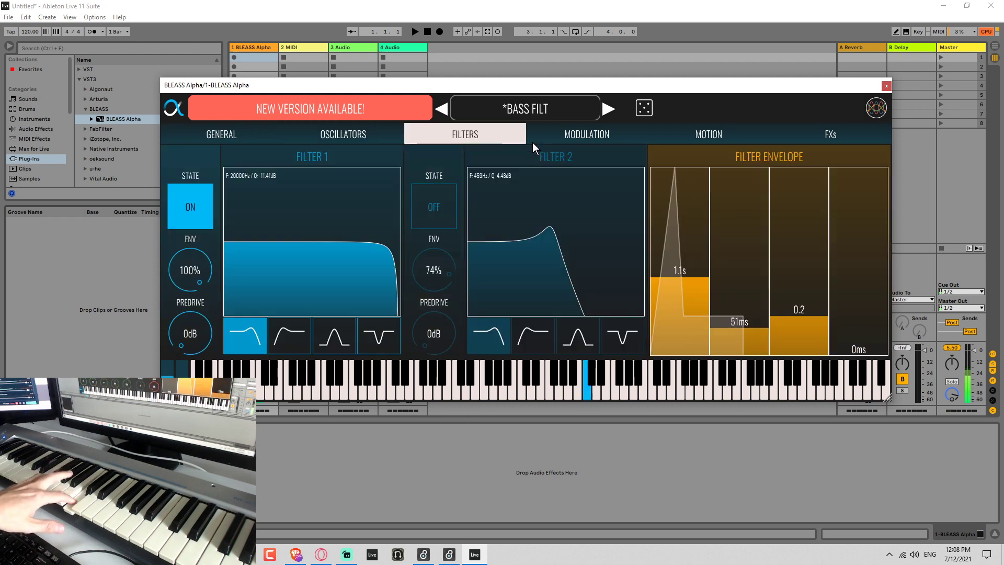
left_click(693, 137)
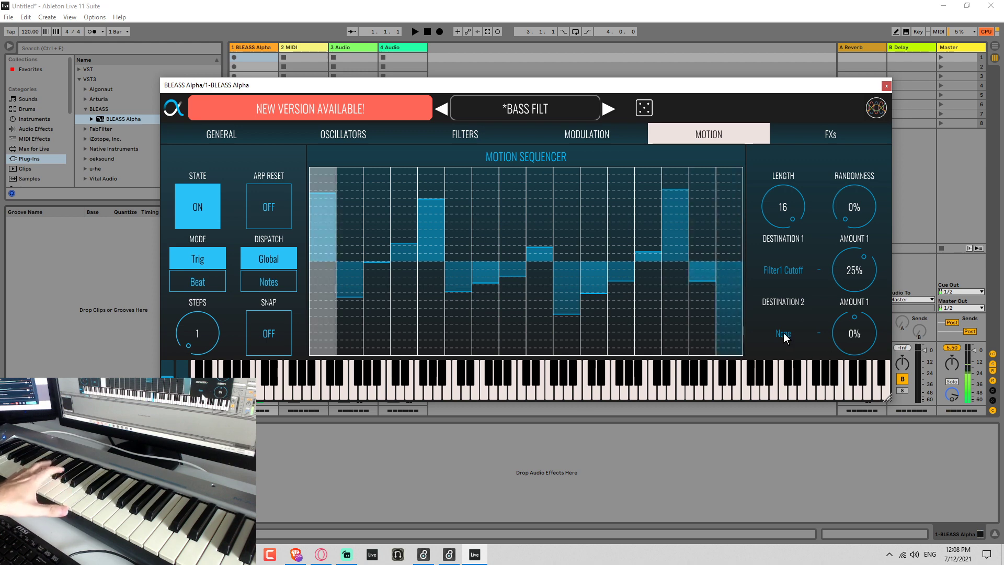
left_click(810, 269)
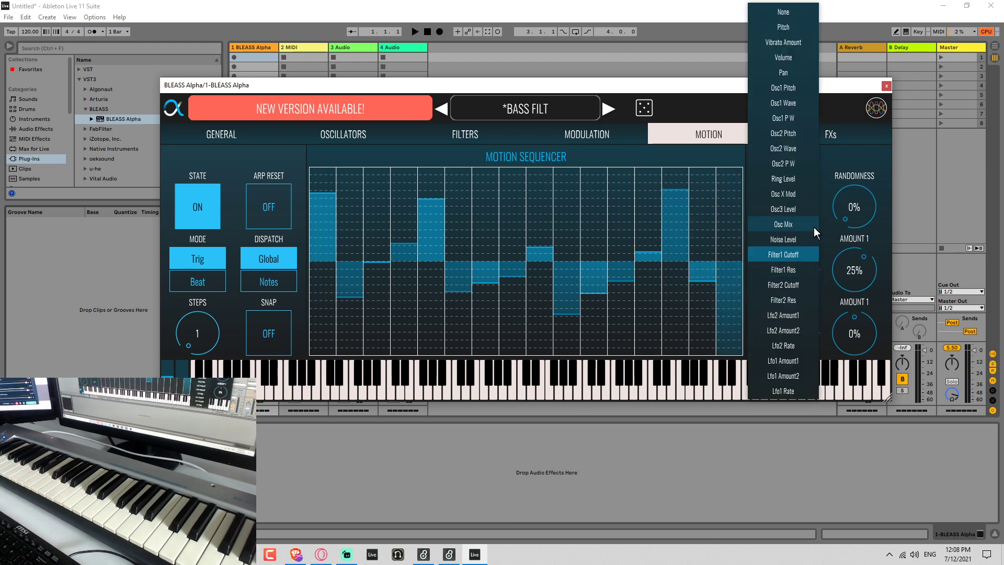
left_click(789, 107)
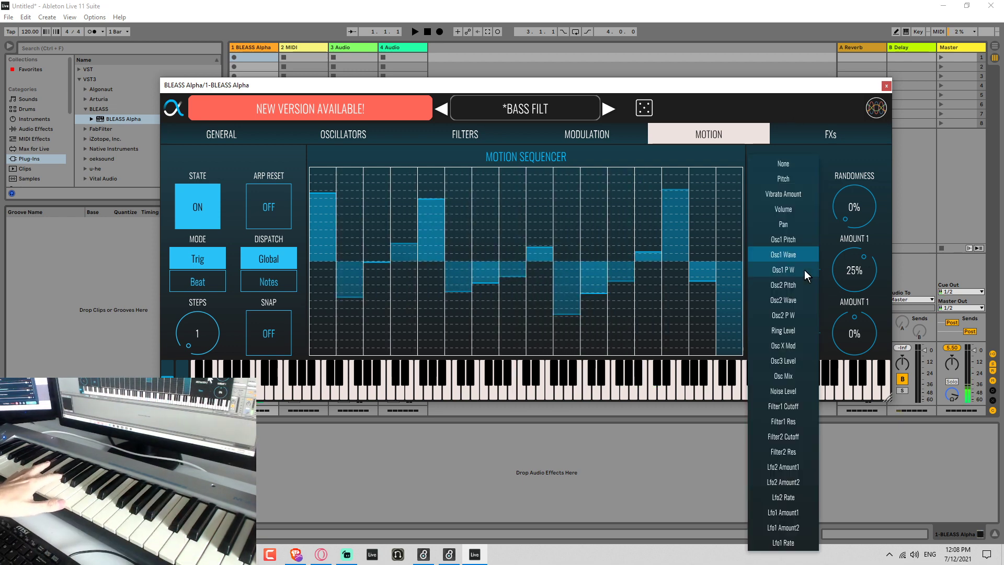
Reassign the motion sequencer's Destination 1 to Osc2 Wave and turn the arpeggiator on.
left_click(804, 270)
left_click(789, 295)
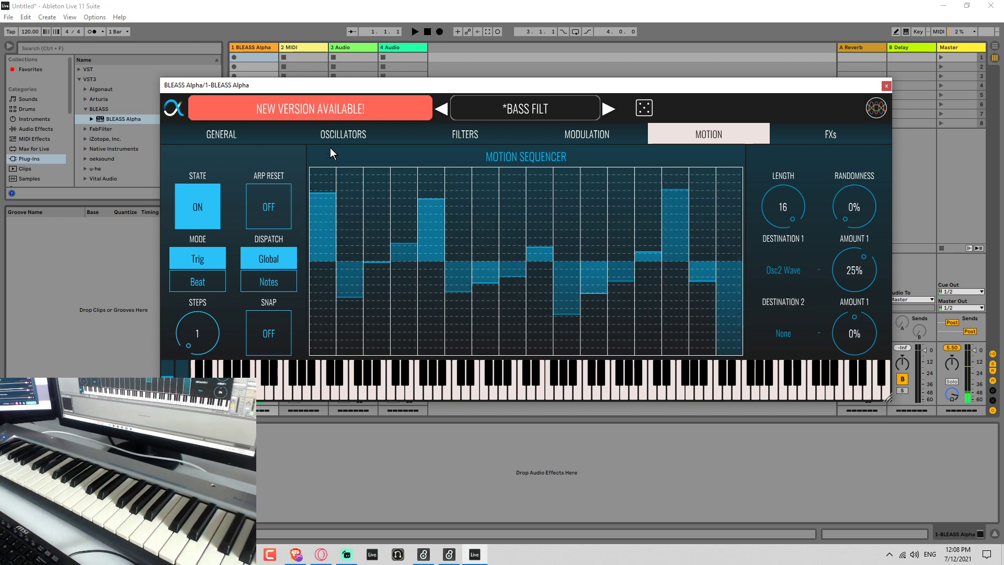
left_click(214, 135)
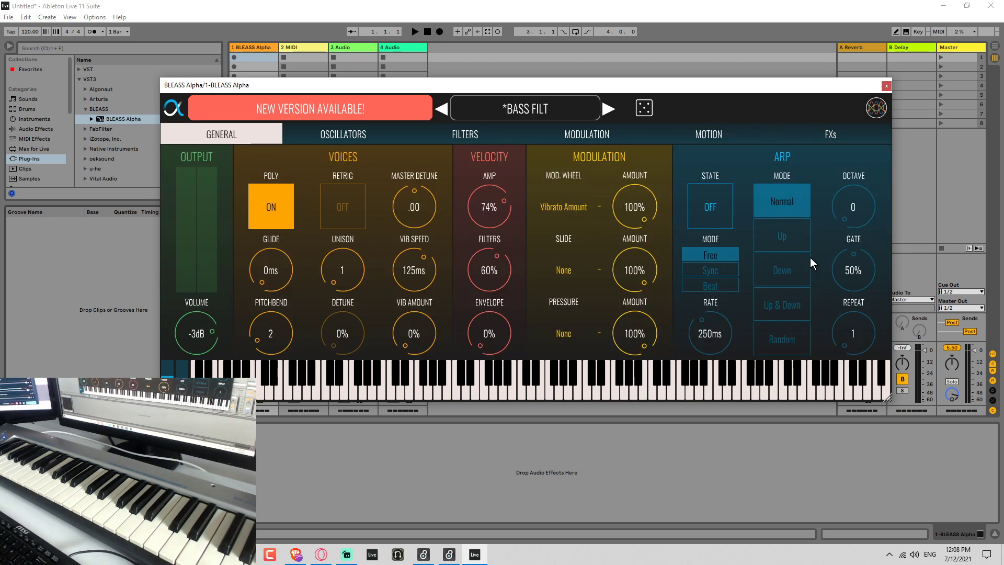
left_click(670, 139)
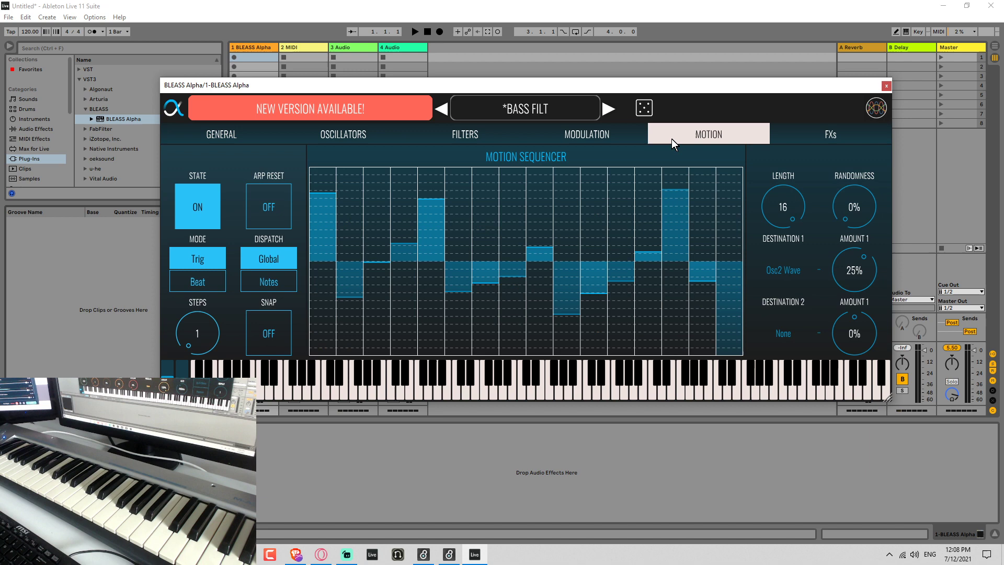
left_click(222, 134)
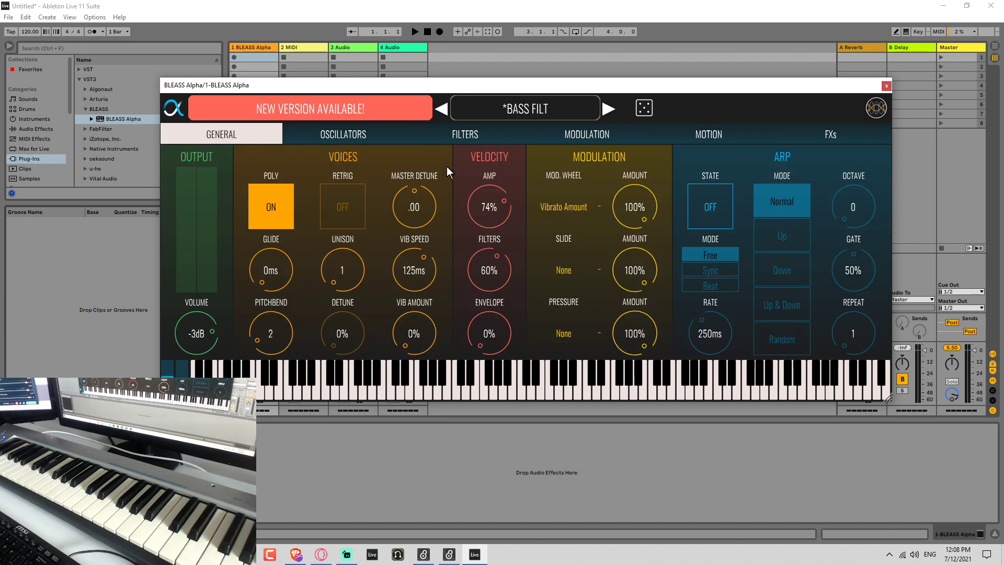
left_click(720, 197)
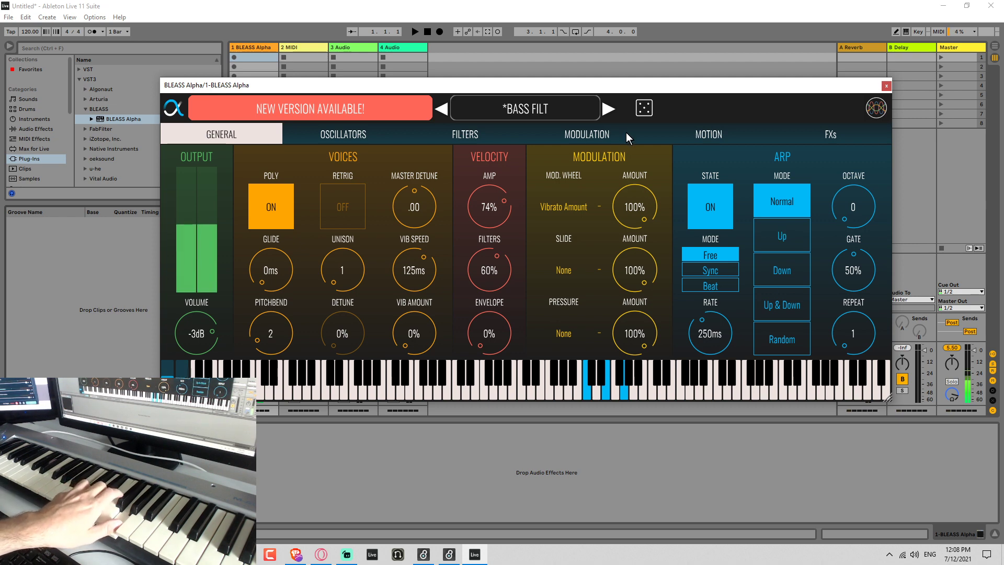
Assign the motion sequencer's Destination 1 to Noise Level and raise its amount to 100%.
left_click(707, 131)
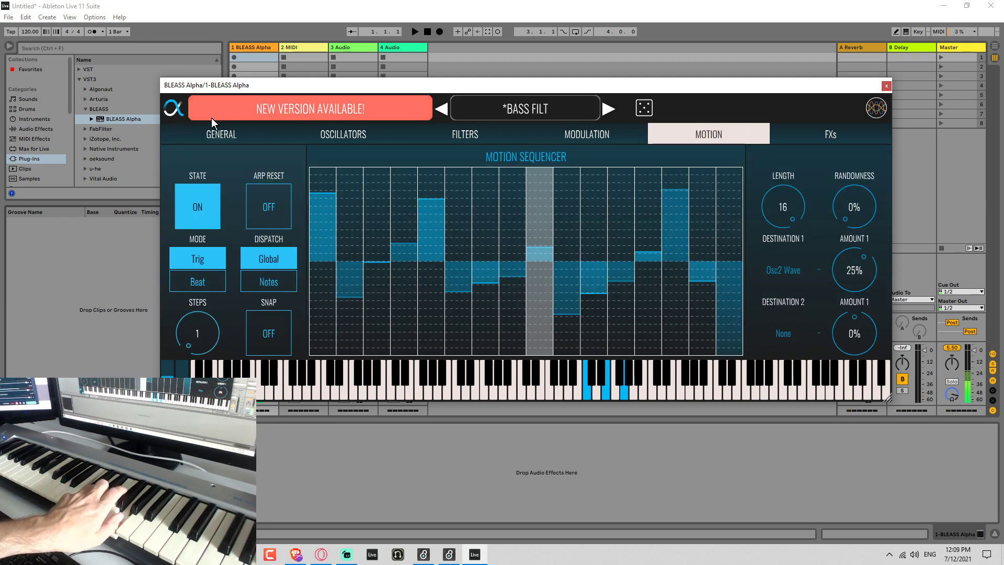
left_click(221, 136)
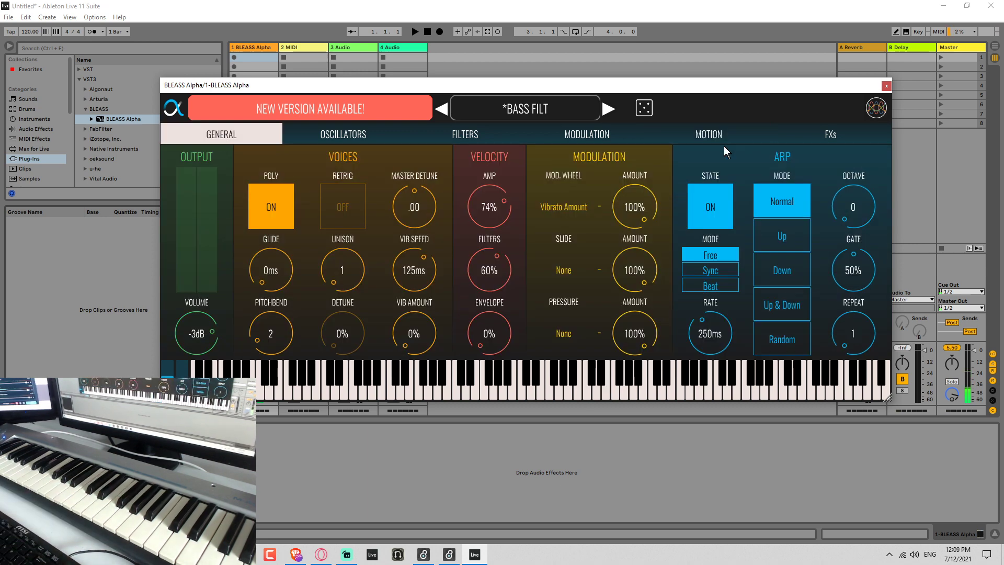
left_click(708, 137)
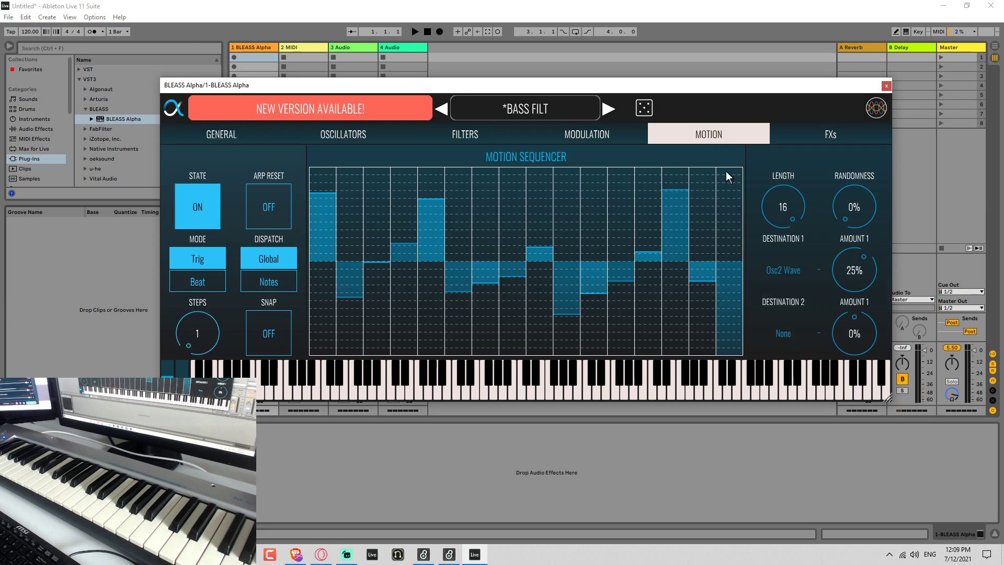
left_click(770, 271)
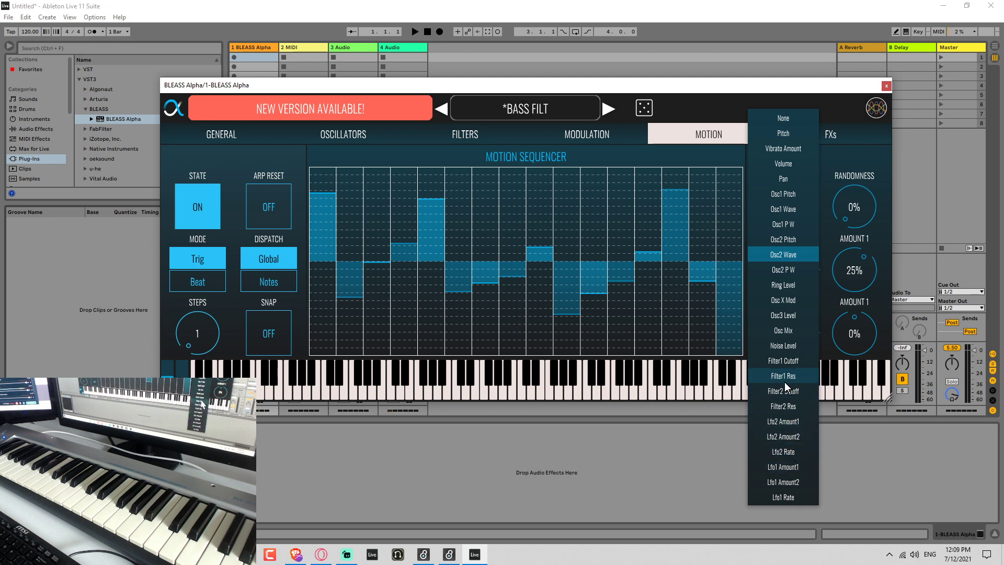
left_click(780, 347)
left_click_drag(857, 282, 852, 195)
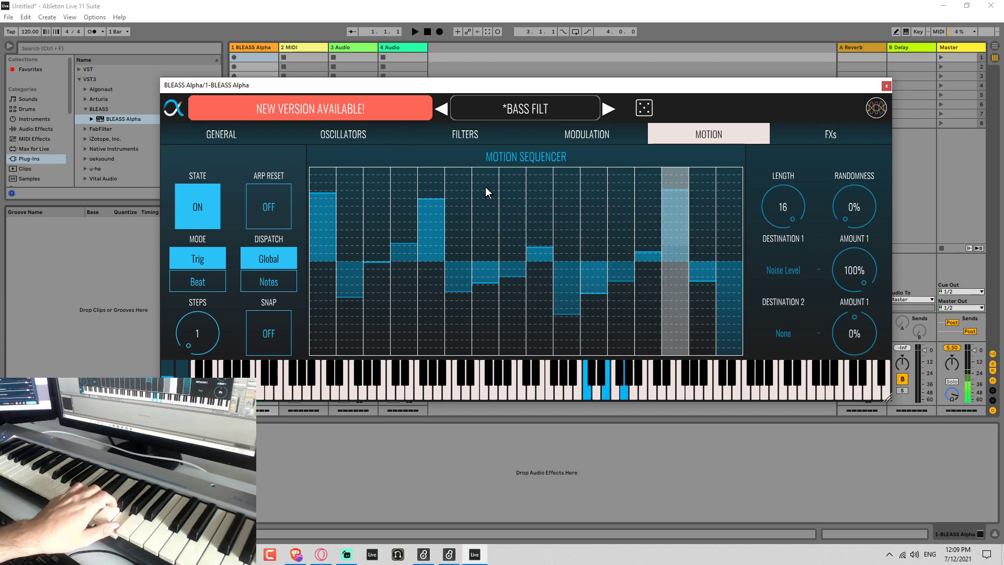
Set the arpeggiator's timing mode to Beat after trying Sync, and start the project's playback.
left_click(191, 135)
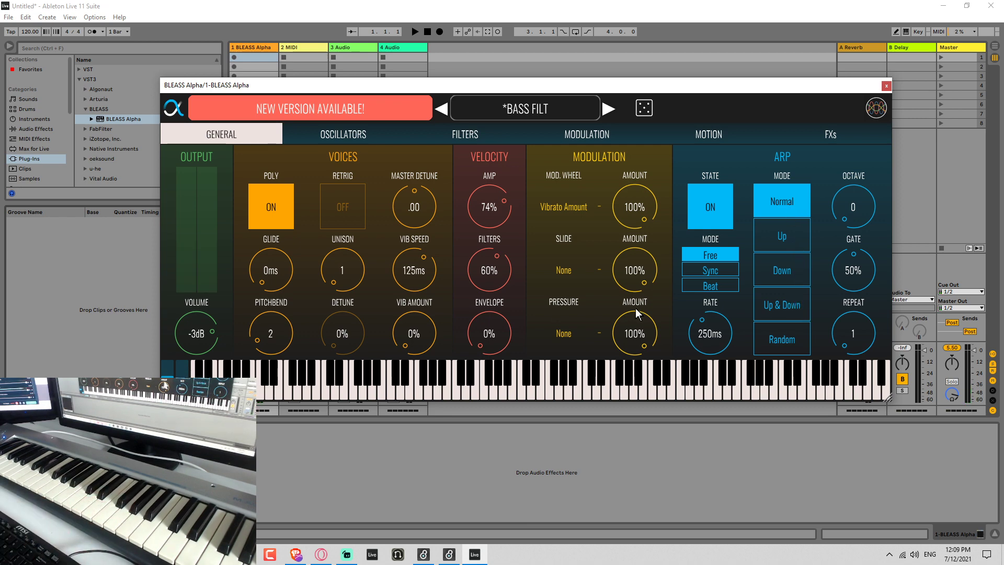
left_click(730, 270)
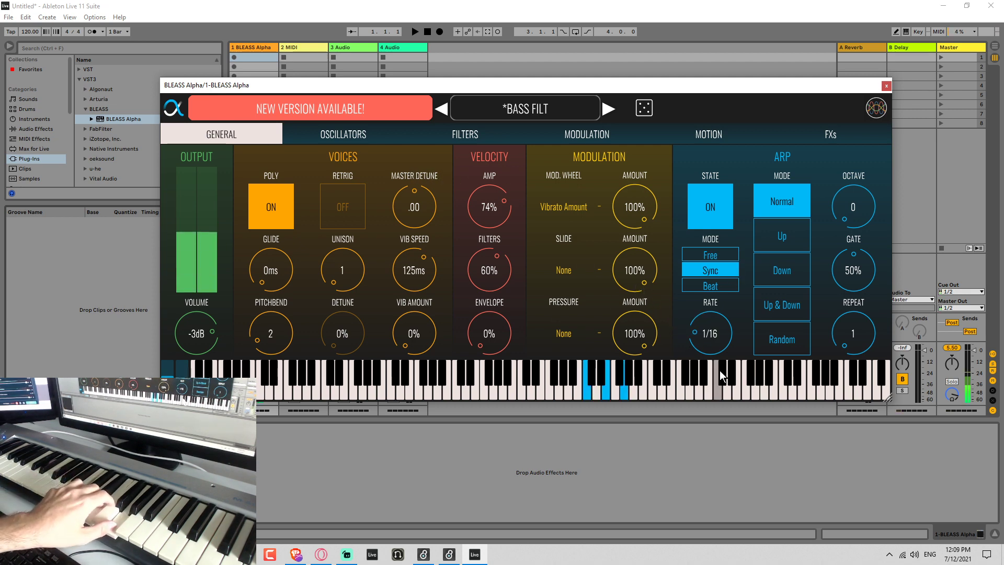
left_click(719, 288)
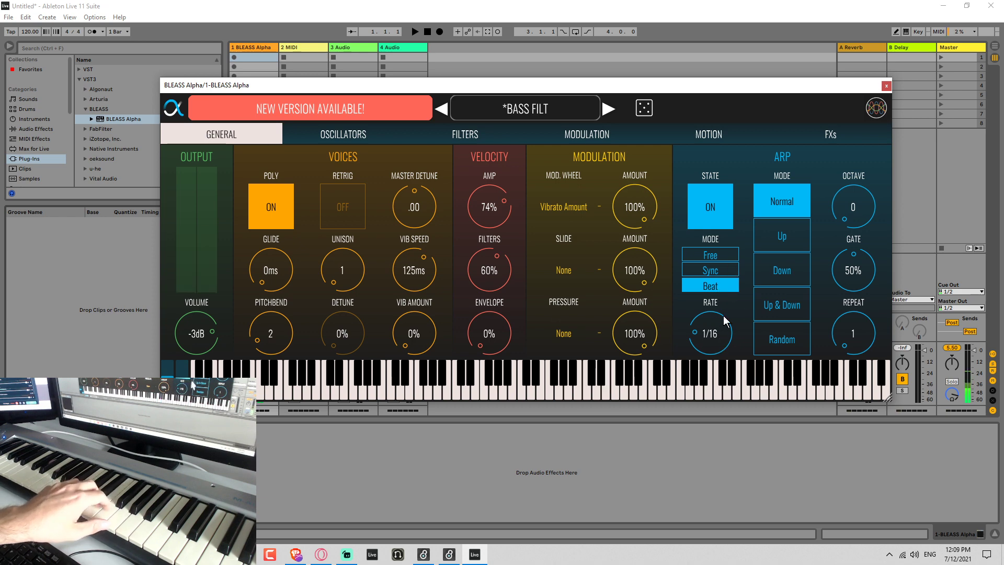
left_click(729, 274)
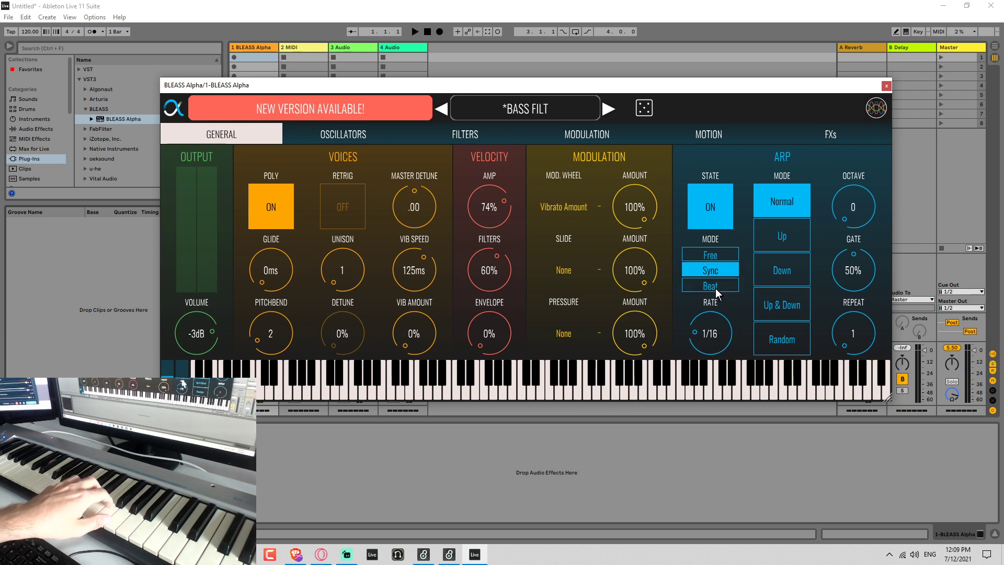
left_click(716, 286)
left_click(414, 32)
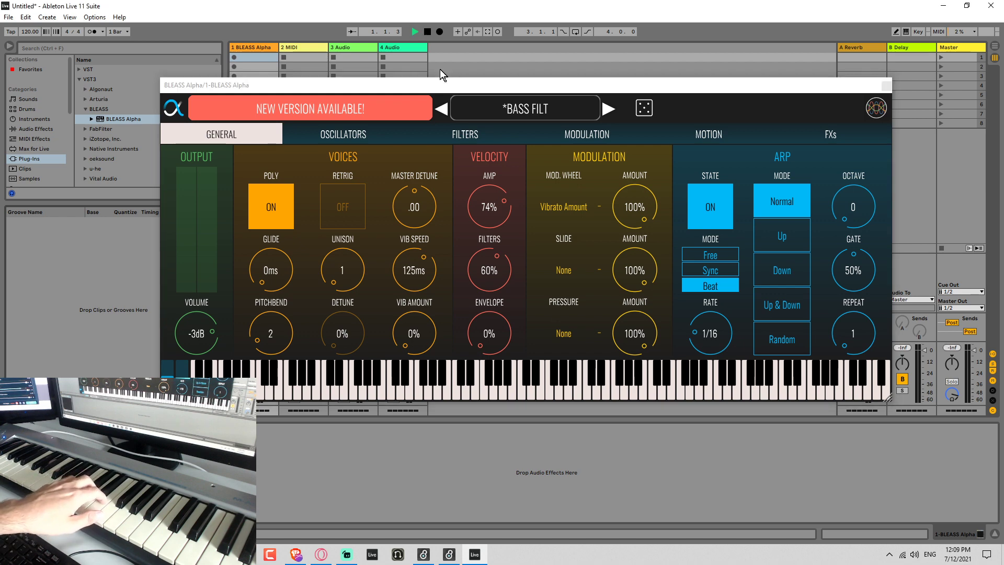
Try an arpeggiator rate of 1/24 and compare the Sync timing mode with Beat.
mouse_move(714, 351)
left_mouse_down()
mouse_move(717, 325)
mouse_move(717, 356)
left_mouse_up()
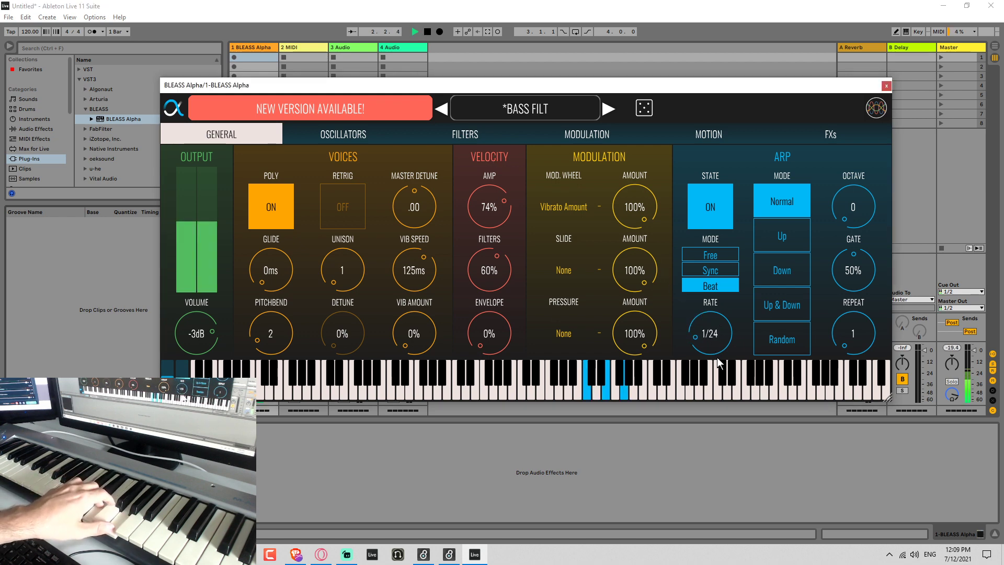
left_click(717, 270)
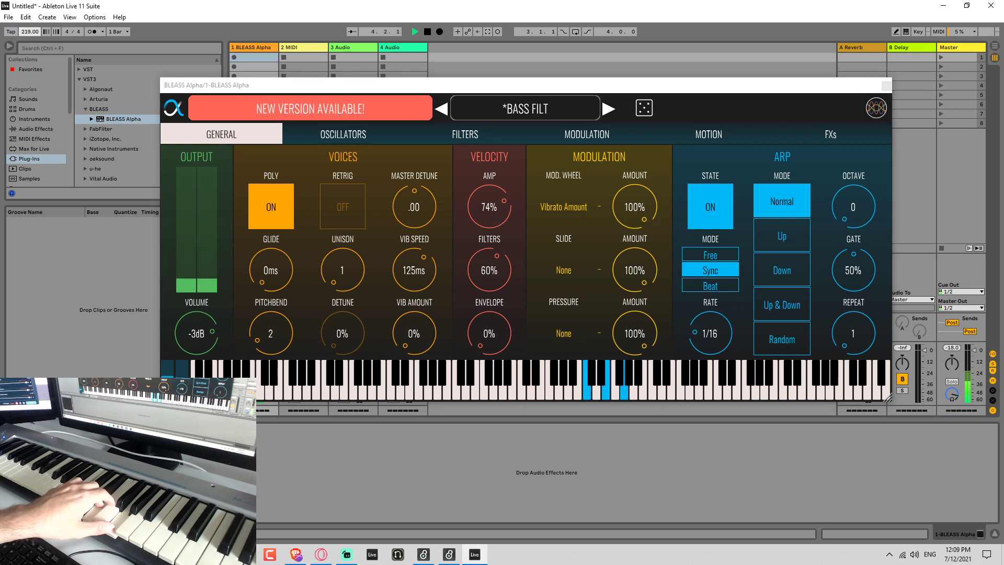
left_click(729, 287)
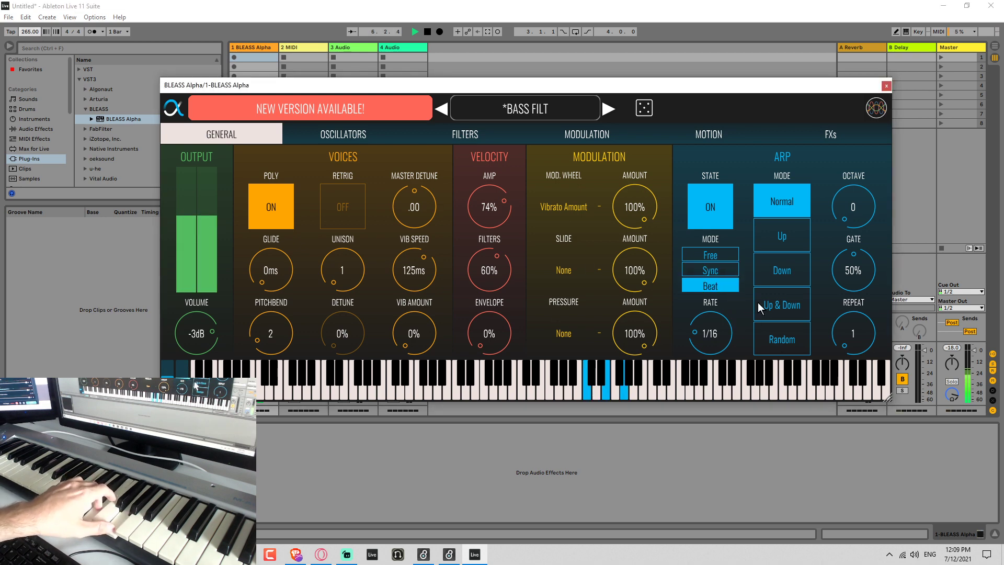
Set the project tempo to 120 BPM.
left_click(23, 32)
type("120")
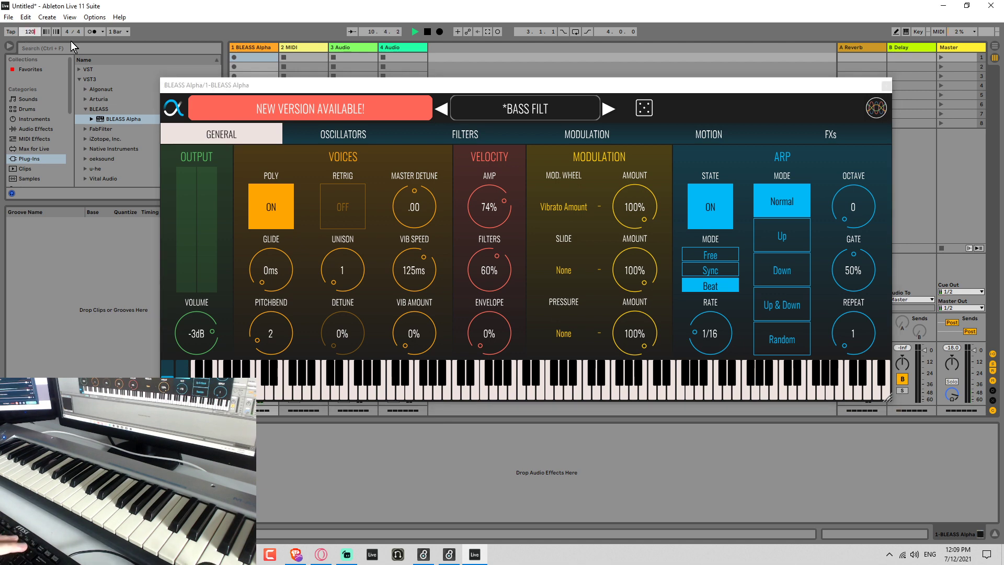
key("Return")
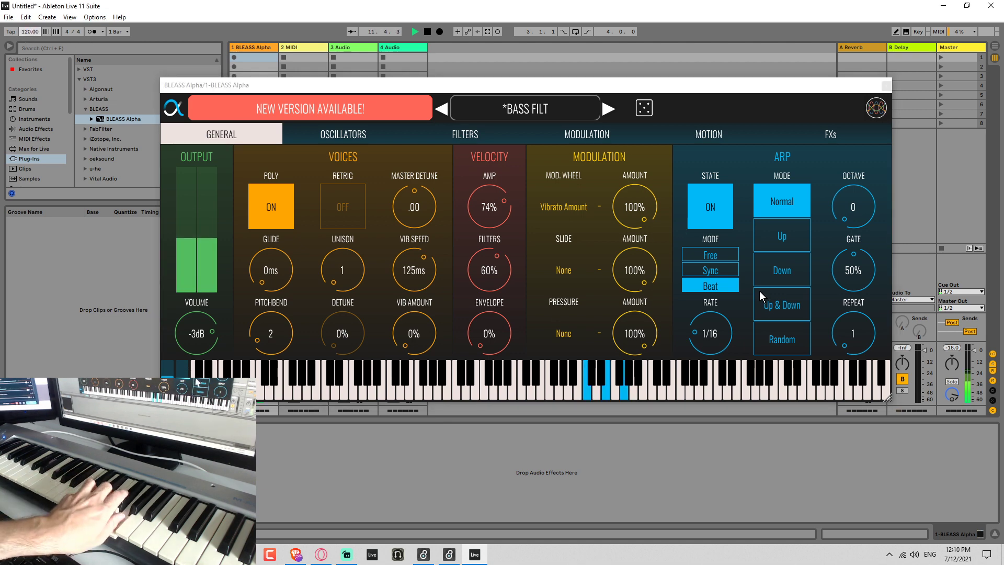
Try the arpeggiator's Down note order and switch it to Up & Down.
left_click(803, 257)
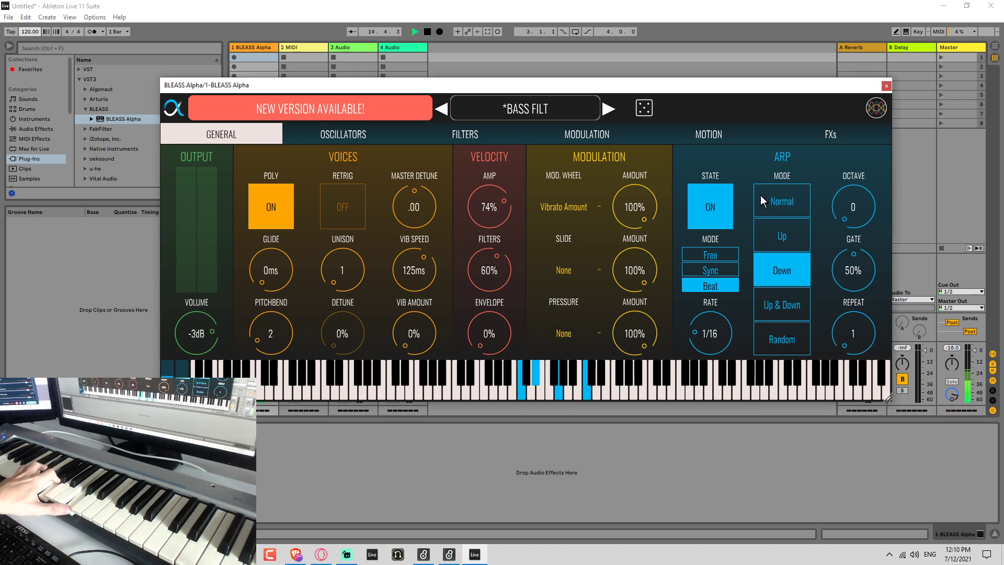
left_click(792, 298)
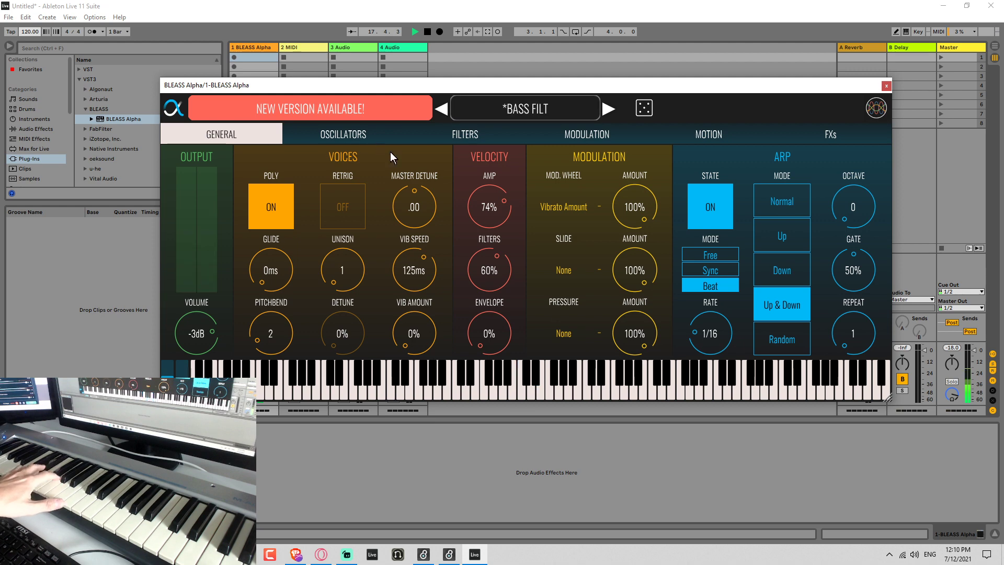
Reassign the motion sequencer's Destination 1 to Osc Mix and look through the other available destinations.
left_click(565, 134)
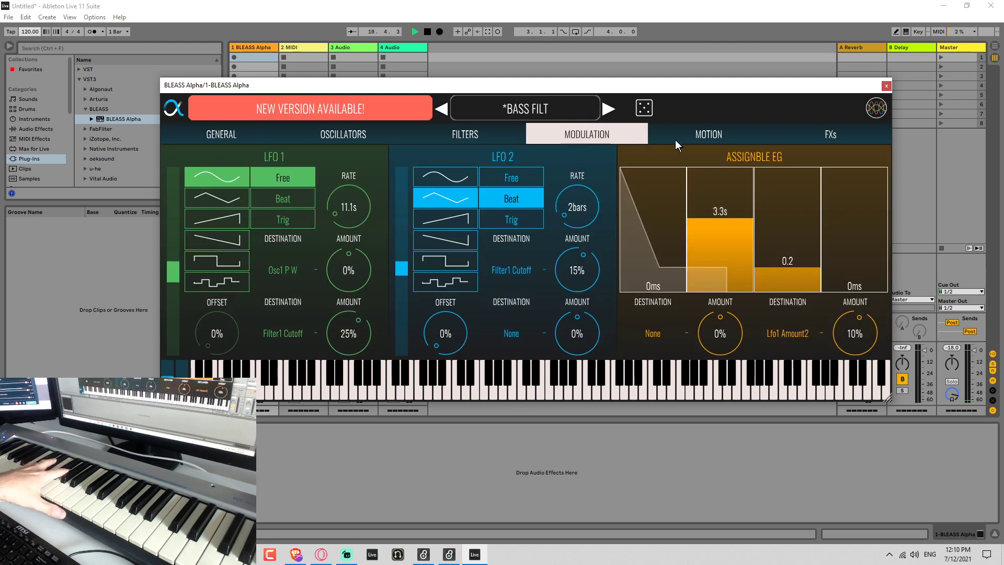
left_click(705, 137)
left_click(803, 269)
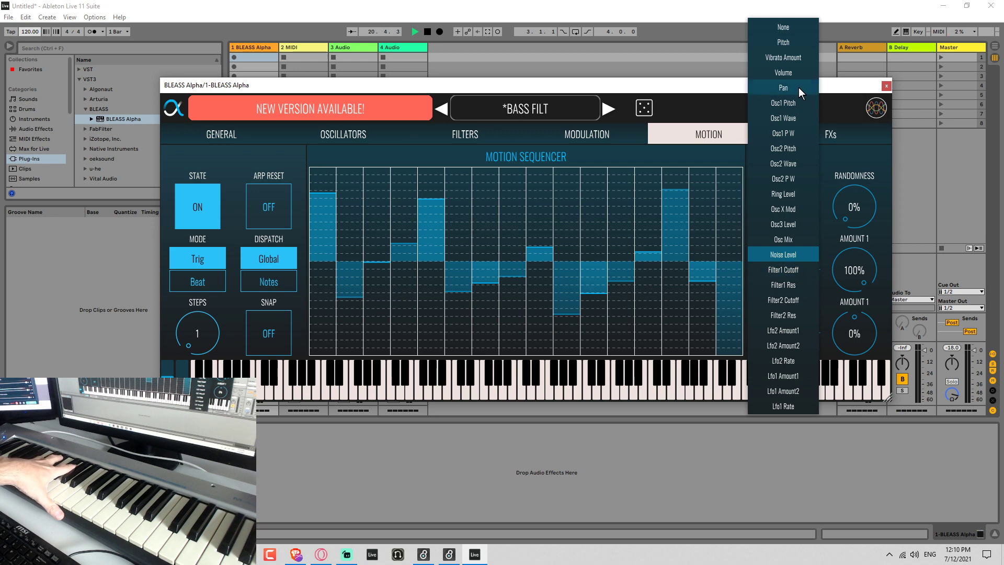
left_click(792, 240)
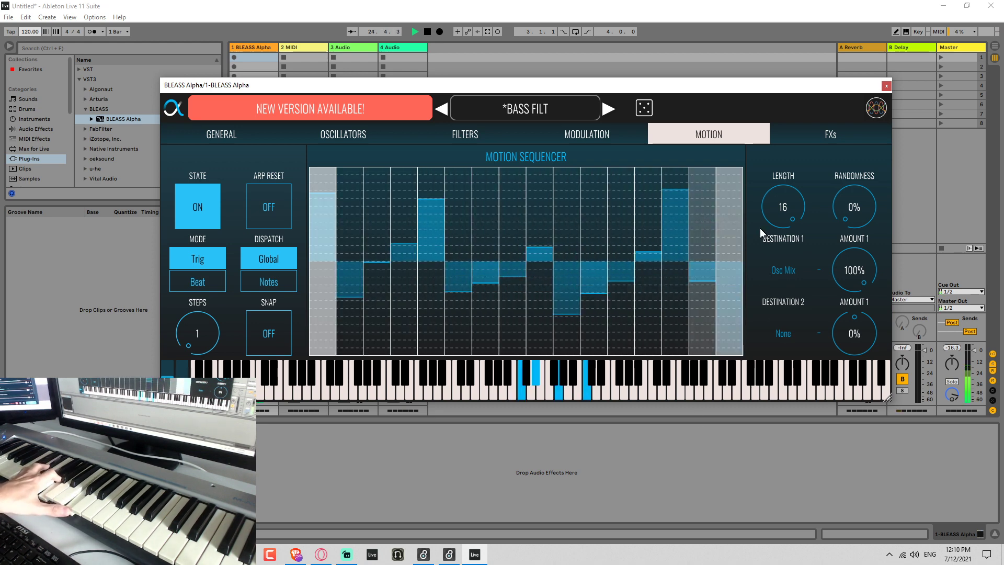
left_click(783, 270)
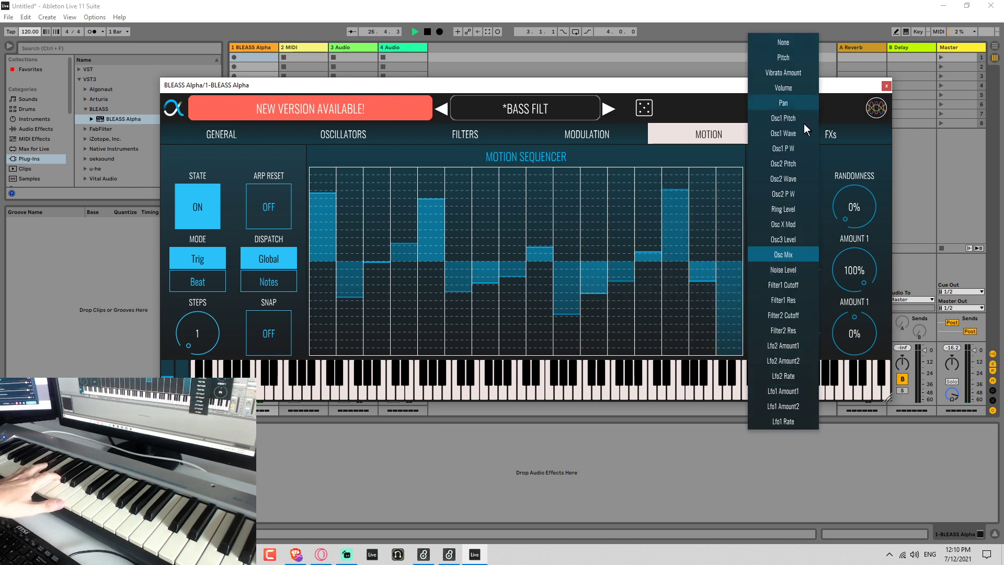
left_click(869, 158)
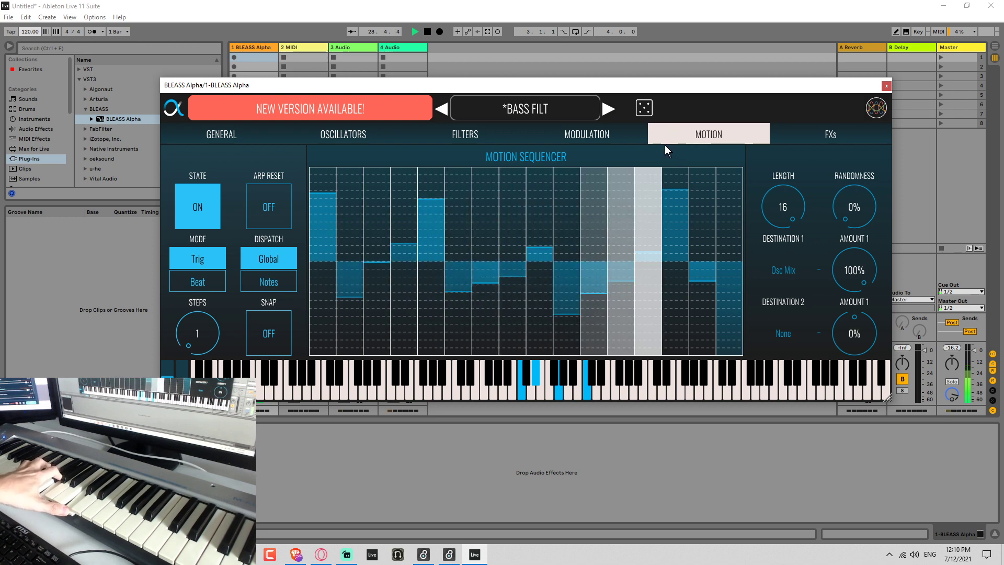
Set the arpeggiator's octave range to 2 and its gate to 100% after trying 9%.
left_click(224, 137)
left_click_drag(862, 209, 859, 155)
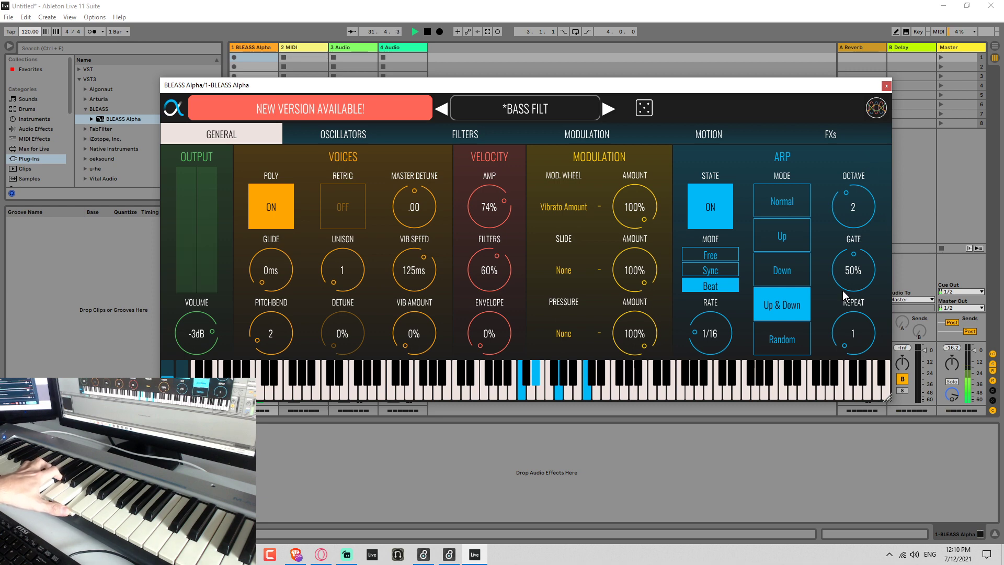
left_click_drag(852, 285, 866, 335)
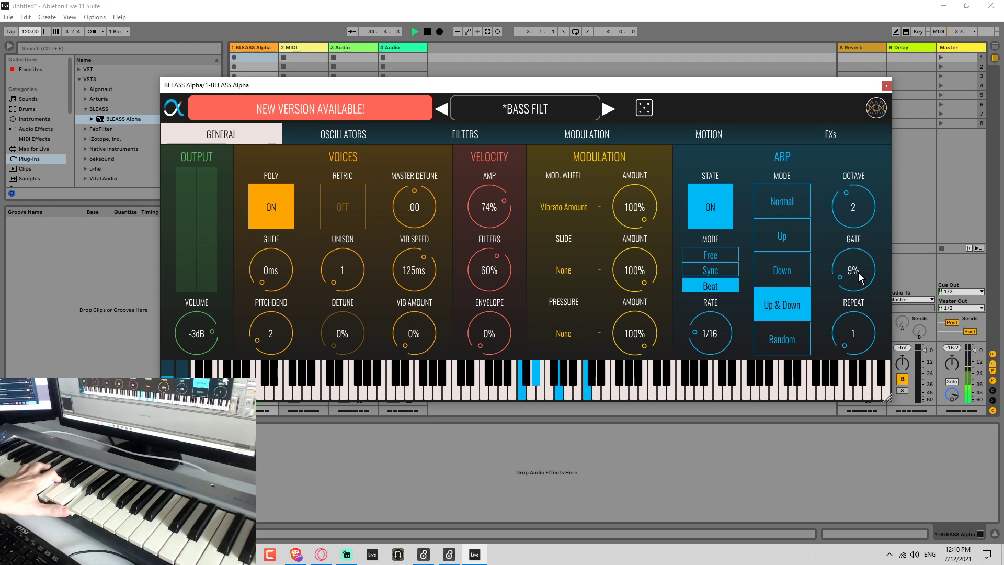
left_click_drag(858, 272, 826, 109)
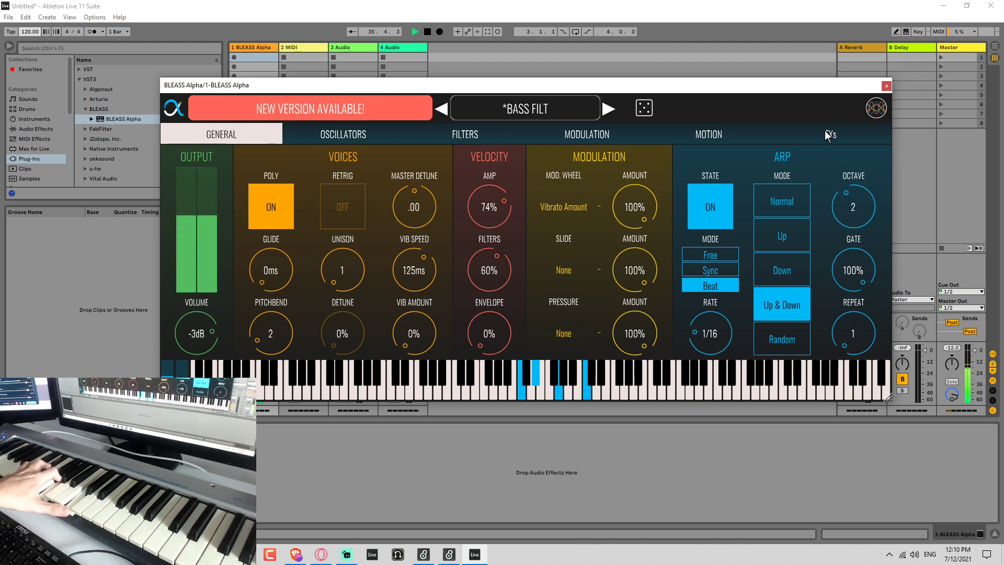
Turn Poly off for the voices and set Glide to 19 ms after trying 47 ms.
left_click(278, 200)
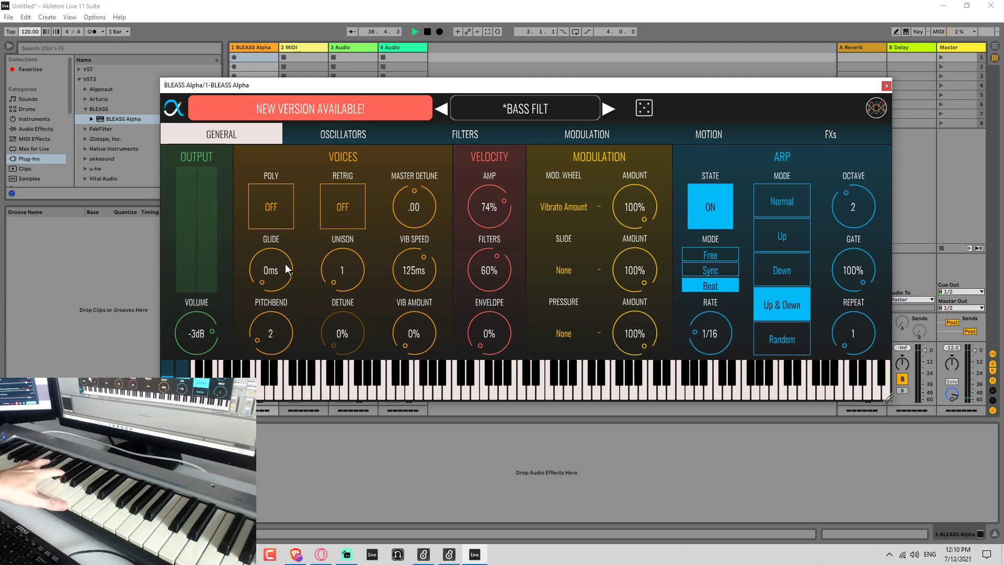
left_click_drag(271, 285, 269, 241)
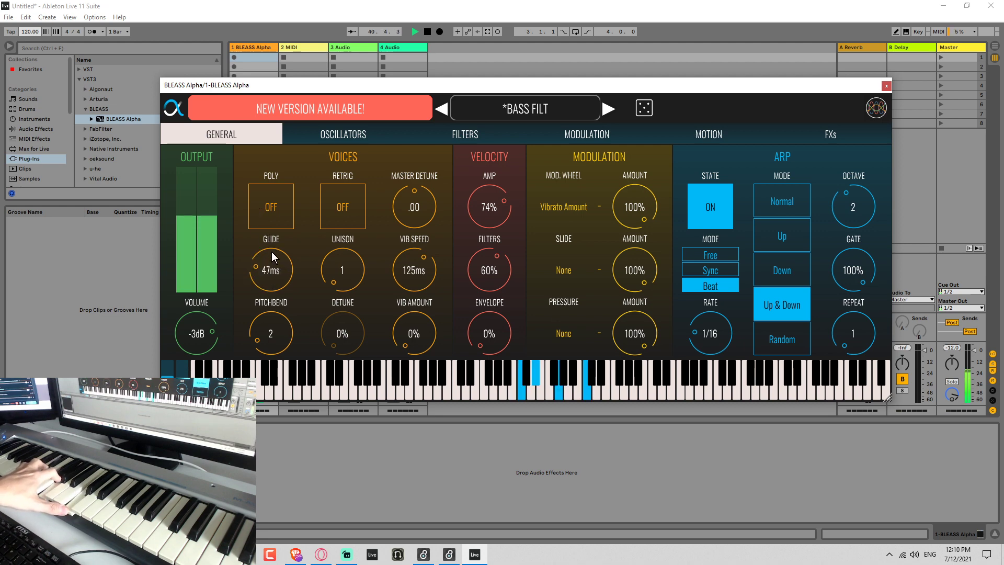
Set the arpeggiator's octave range to 0 and its note order to Up after trying Random.
left_click(791, 343)
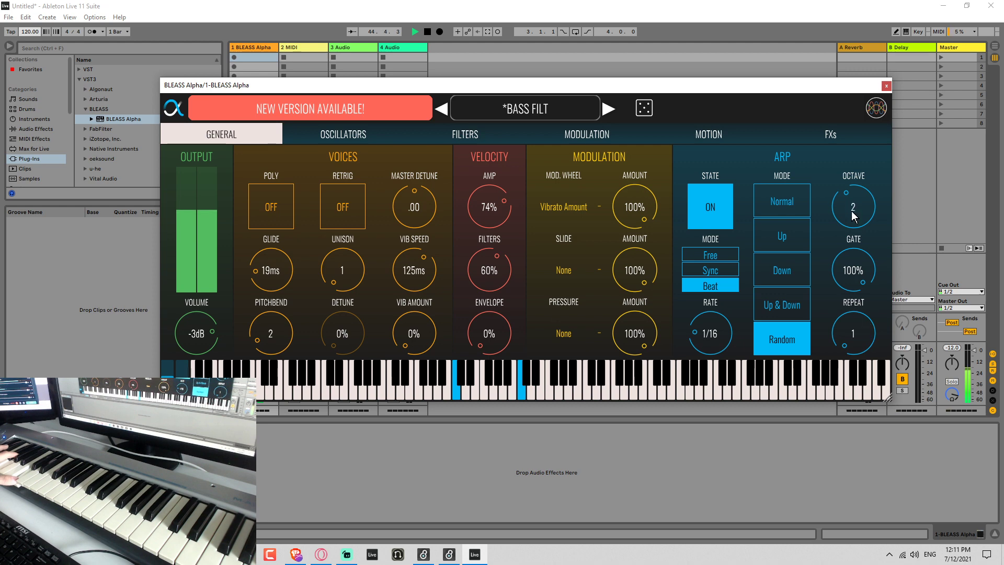
left_click_drag(854, 216, 857, 308)
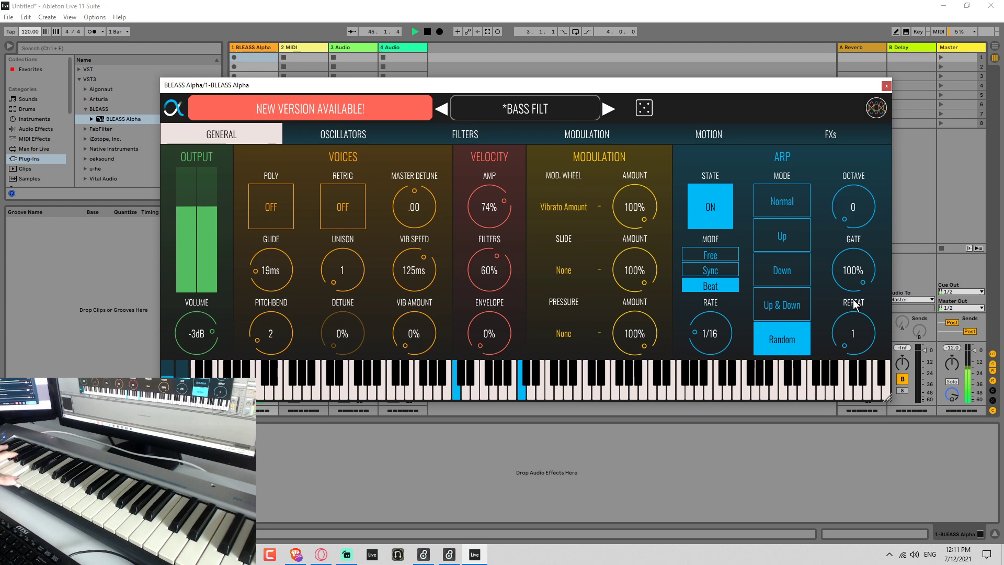
left_click(767, 214)
left_click(796, 237)
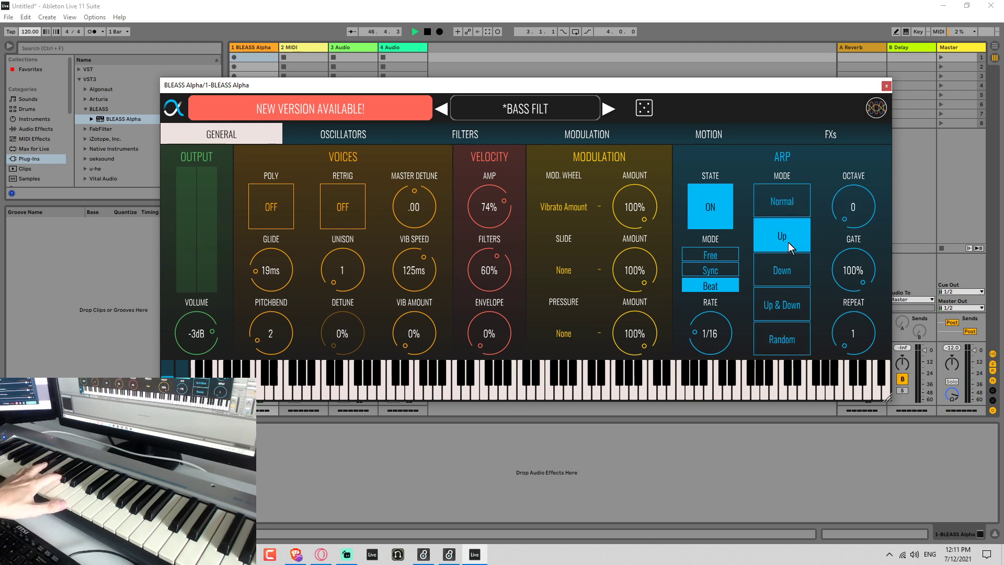
Set the arpeggiator's note order to Normal, its repeat to 2 and its gate to 46%.
left_click(781, 203)
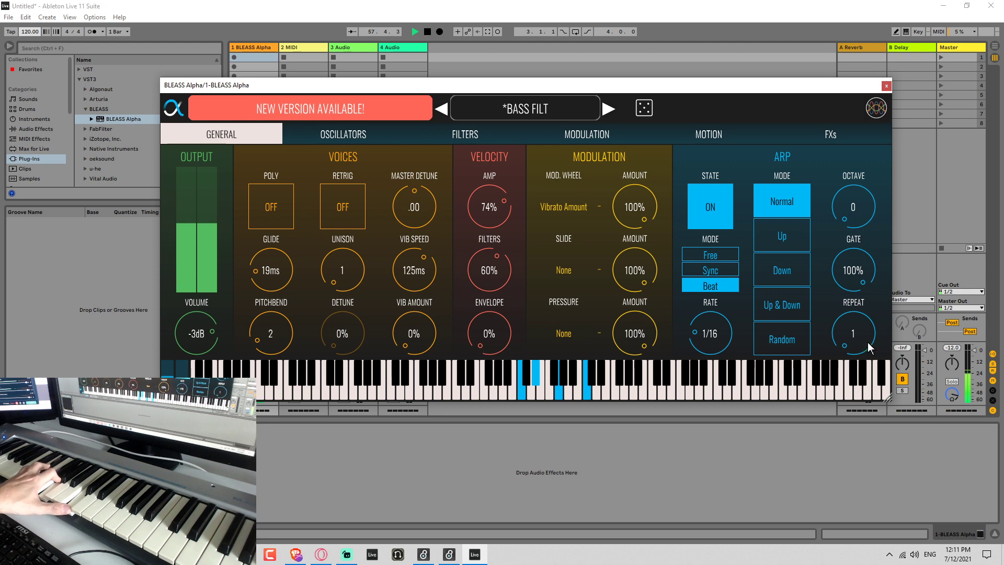
left_click_drag(861, 318, 861, 342)
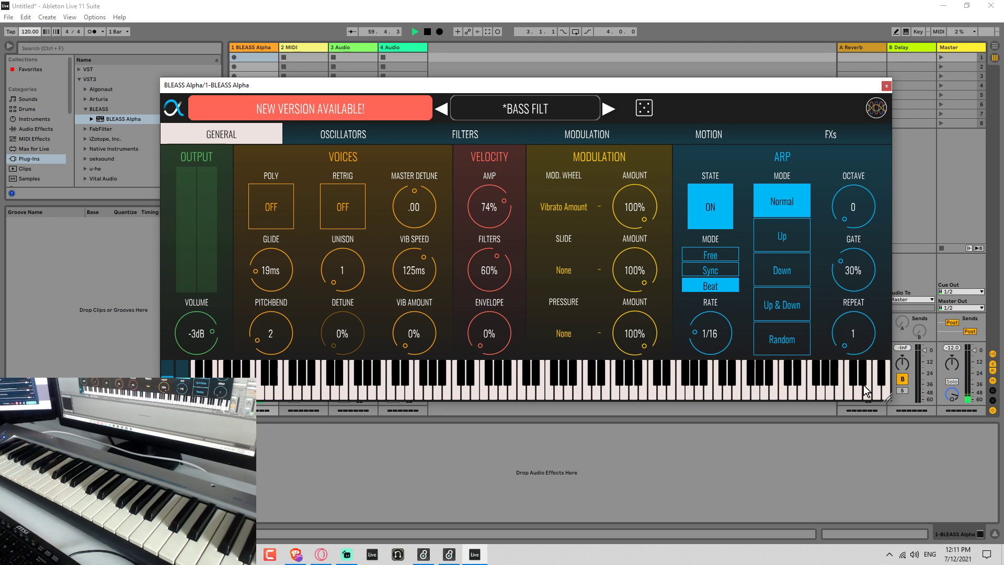
left_click_drag(864, 386, 861, 429)
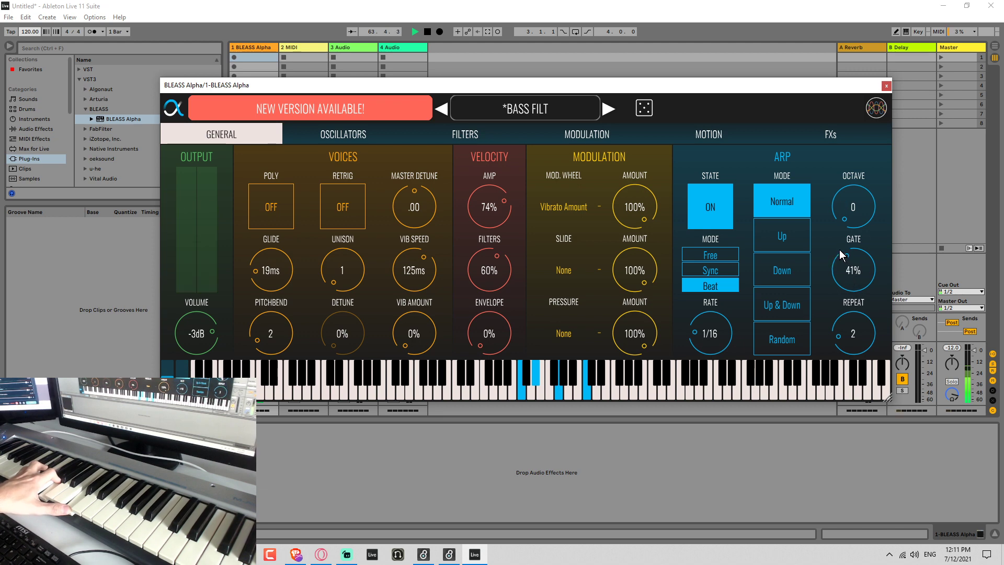
left_click_drag(837, 243, 836, 240)
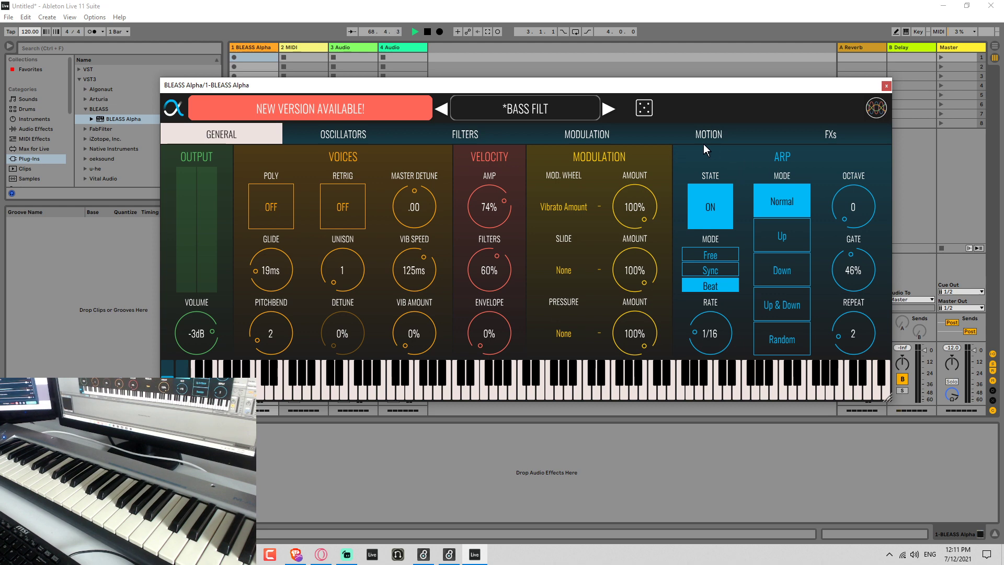
Shape the assignable envelope with a 3.9 s attack, 3.2 s decay, 0.6 sustain and 2.3 s release.
left_click(584, 136)
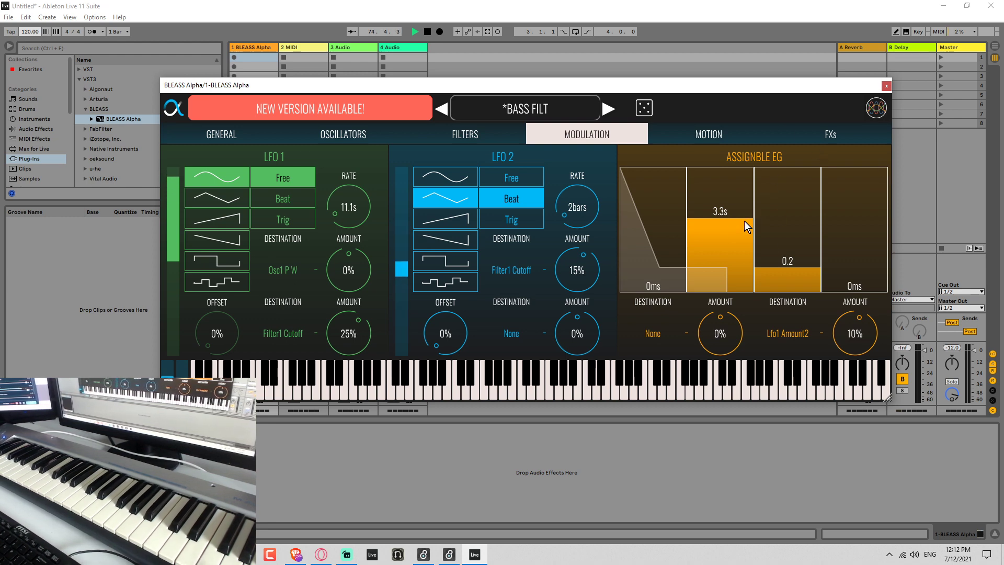
mouse_move(652, 251)
left_mouse_down()
mouse_move(685, 236)
mouse_move(670, 207)
mouse_move(686, 253)
mouse_move(670, 214)
mouse_move(792, 221)
left_mouse_up()
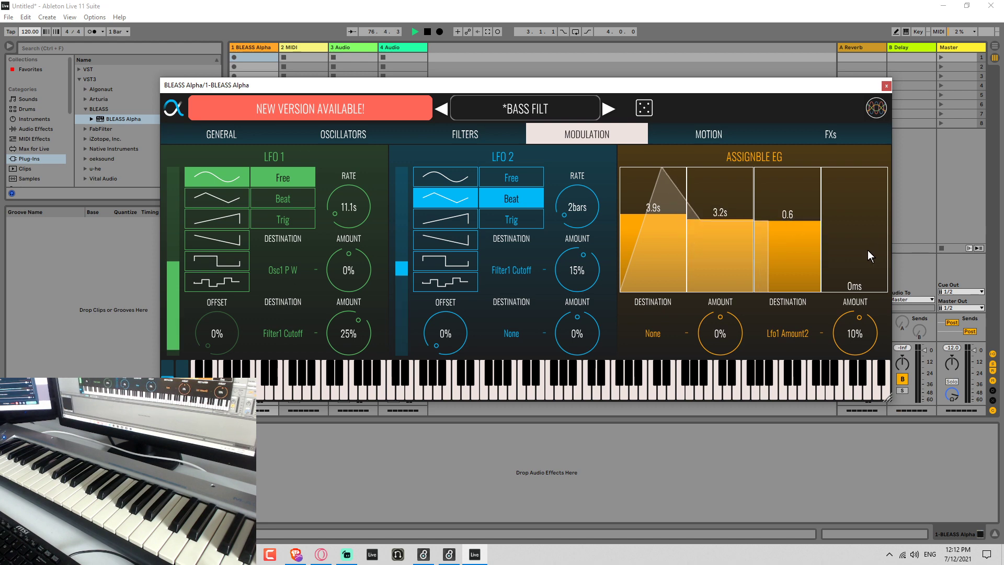
left_click_drag(867, 255, 869, 227)
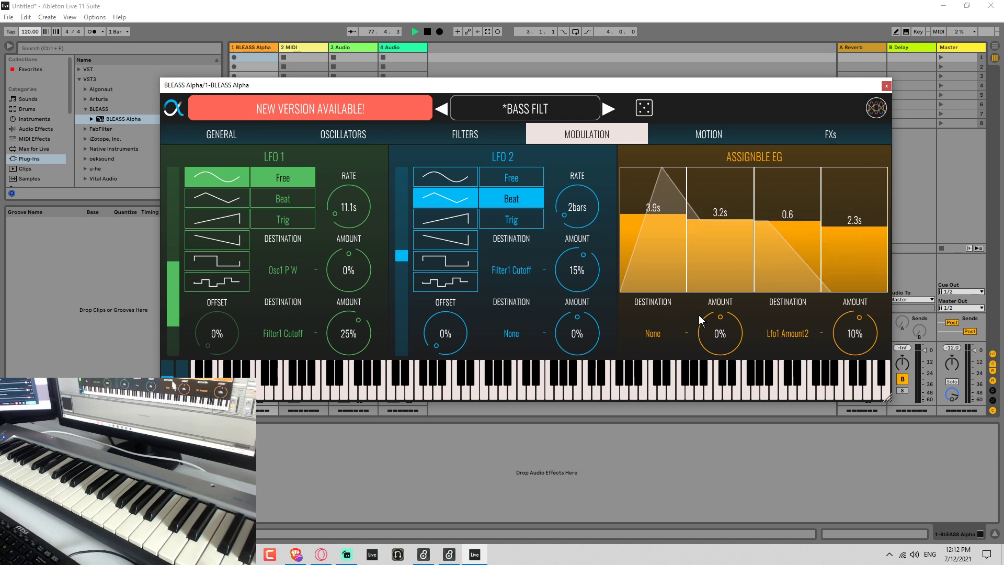
Assign the envelope's first destination to Lfo1 Rate with a 100% amount, and set the attack to 1.3 s.
left_click(676, 333)
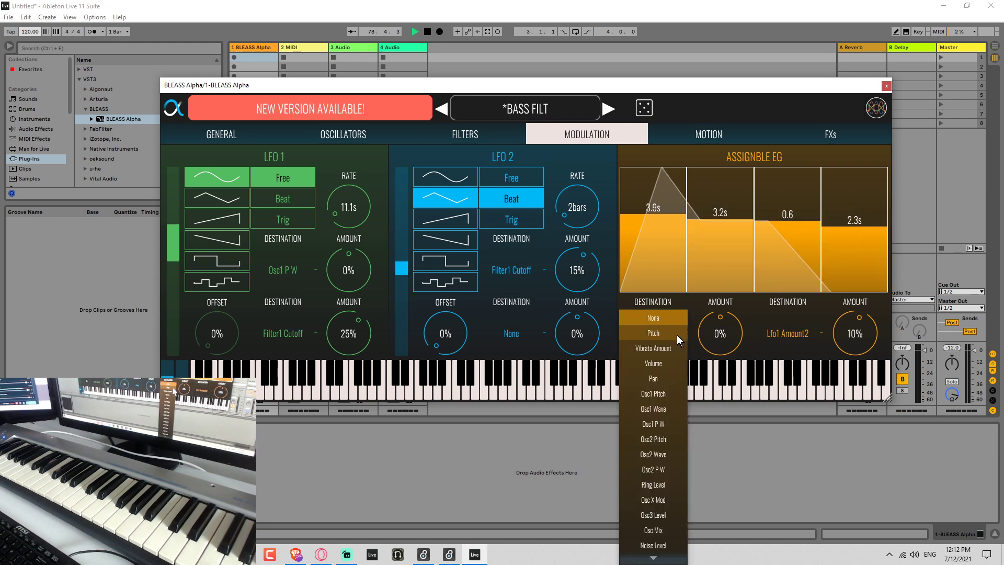
scroll(677, 335, "down", 3)
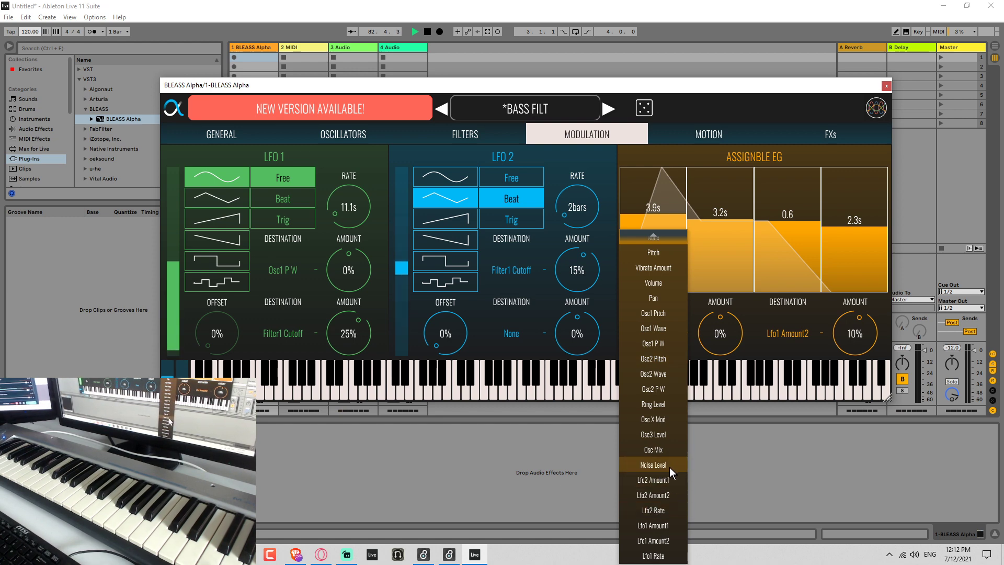
left_click(654, 556)
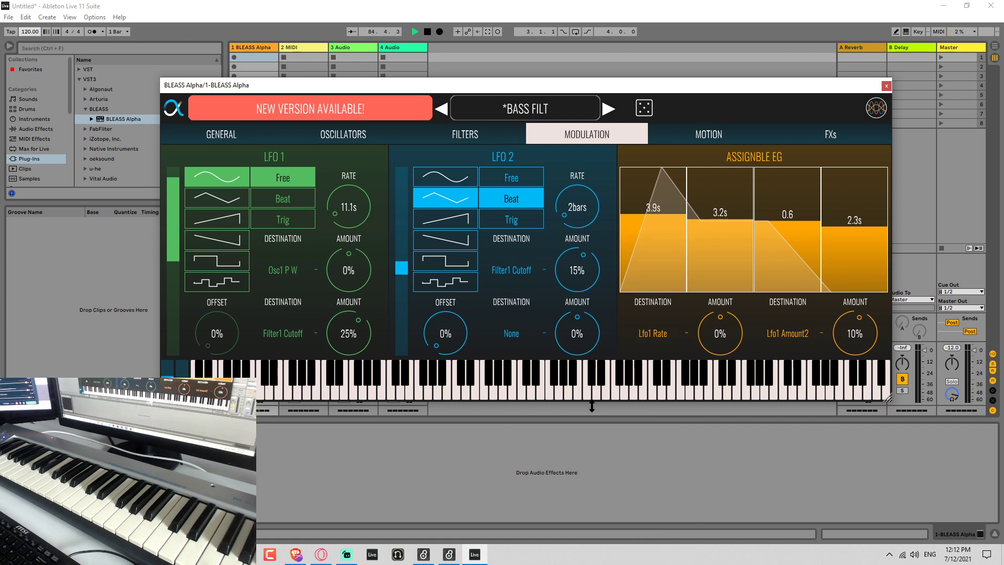
left_click_drag(683, 218, 664, 238)
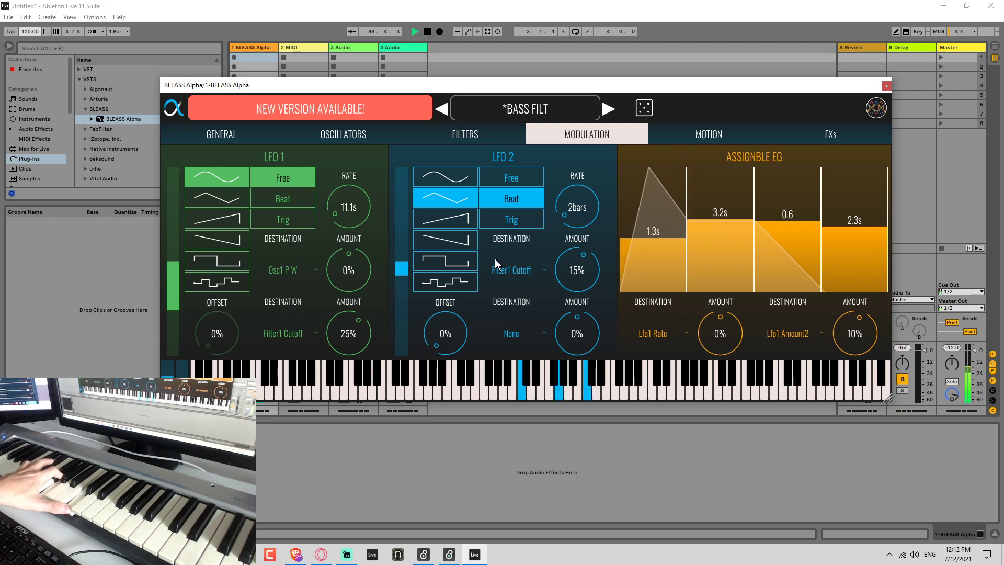
left_click_drag(717, 339, 703, 175)
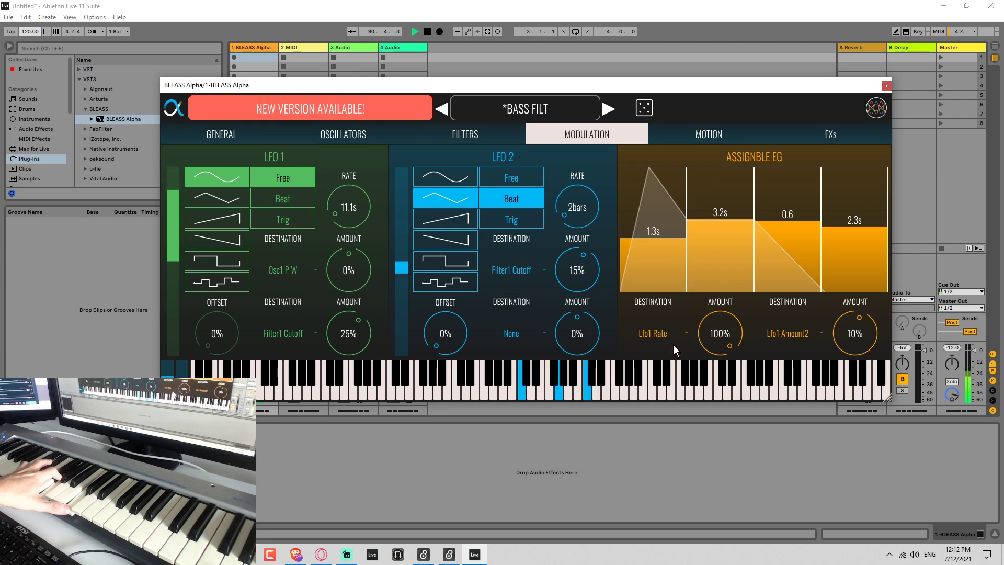
Reshape the assignable envelope with a 0 ms attack, 6.1 s decay and 0.0 sustain.
left_click_drag(651, 227, 618, 416)
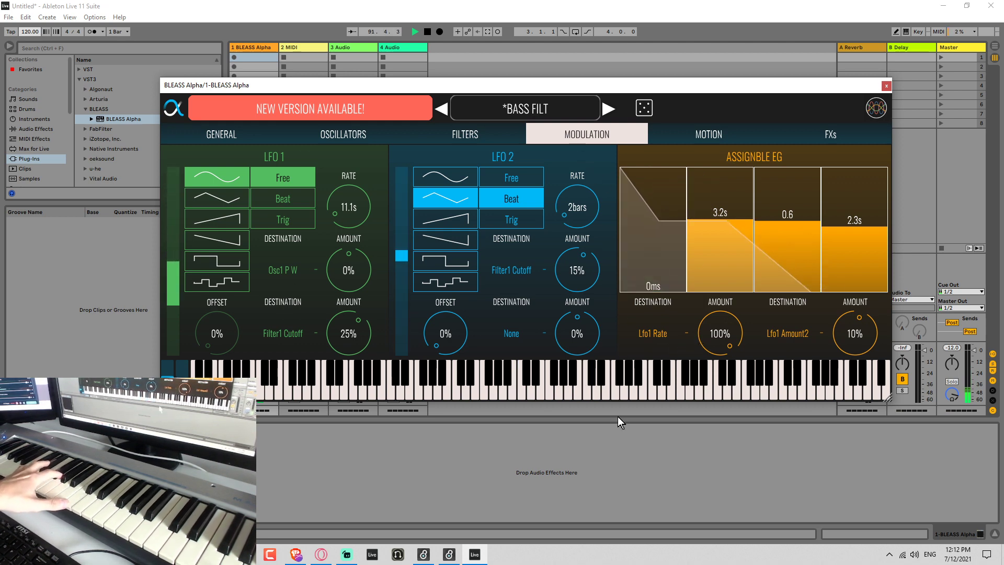
mouse_move(724, 198)
left_mouse_down()
mouse_move(708, 368)
mouse_move(733, 196)
mouse_move(732, 212)
left_mouse_up()
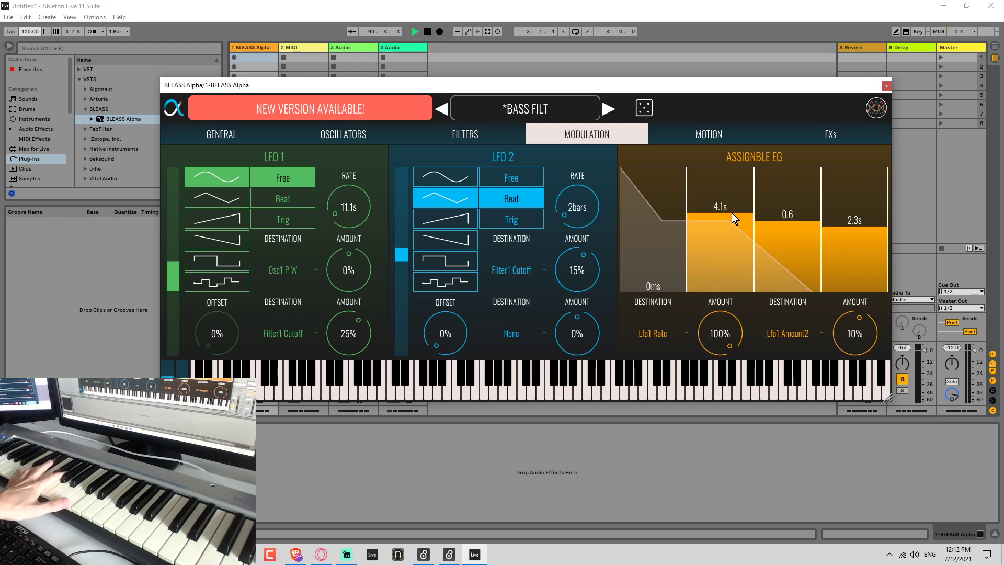
left_click_drag(784, 234, 780, 353)
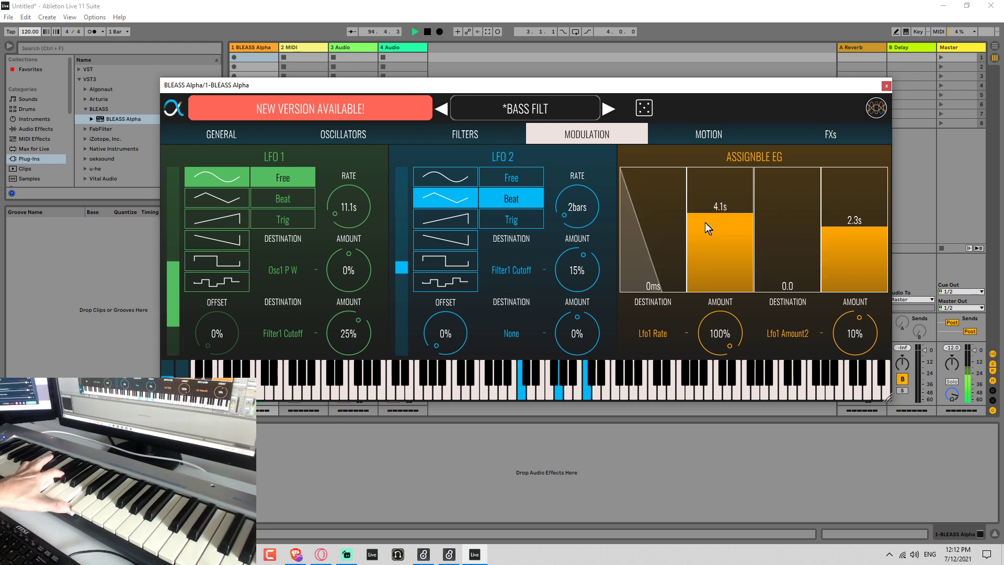
left_click_drag(717, 246, 727, 205)
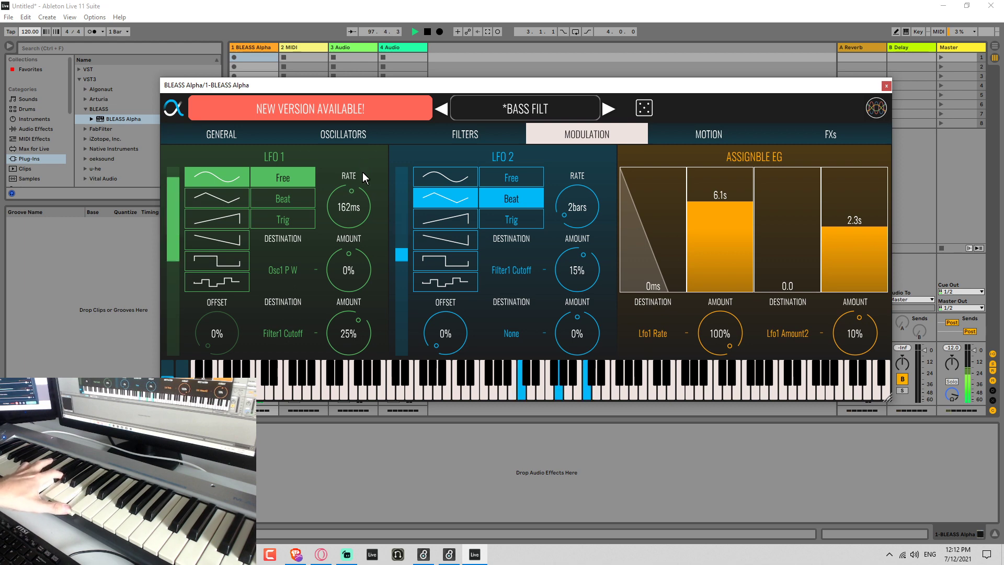
Set LFO 1's rate to 1.1 s and return its mode to Free after trying Beat and Trig.
left_click_drag(359, 195, 357, 218)
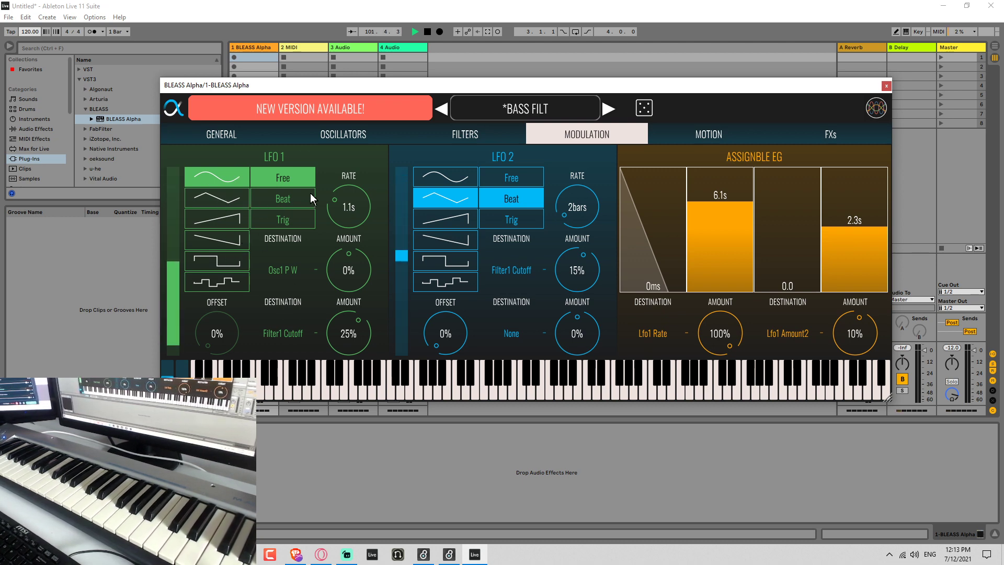
left_click(293, 199)
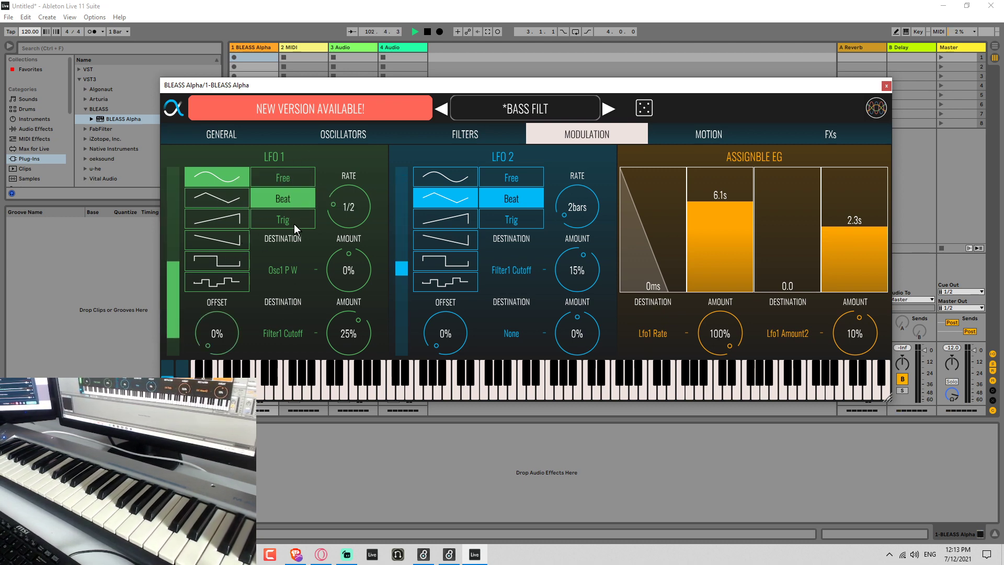
left_click(296, 223)
left_click(298, 199)
left_click(291, 177)
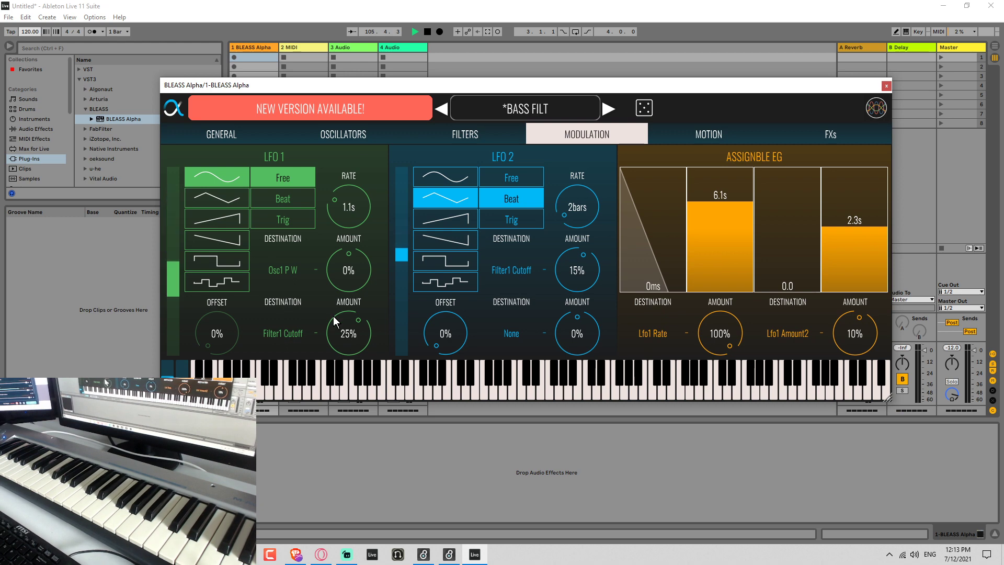
Turn off the motion sequencer and the arpeggiator.
left_click(712, 134)
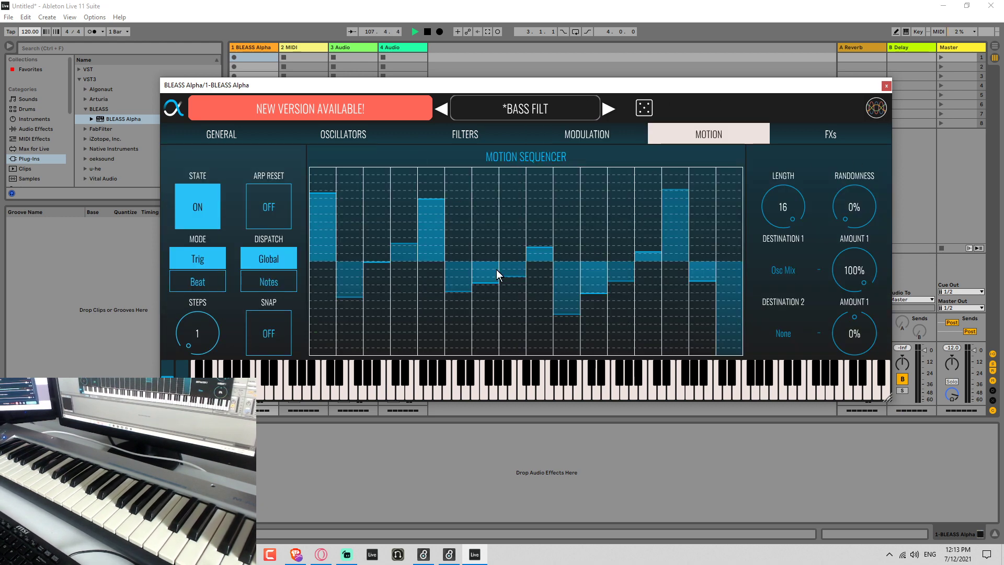
left_click(179, 214)
left_click(232, 132)
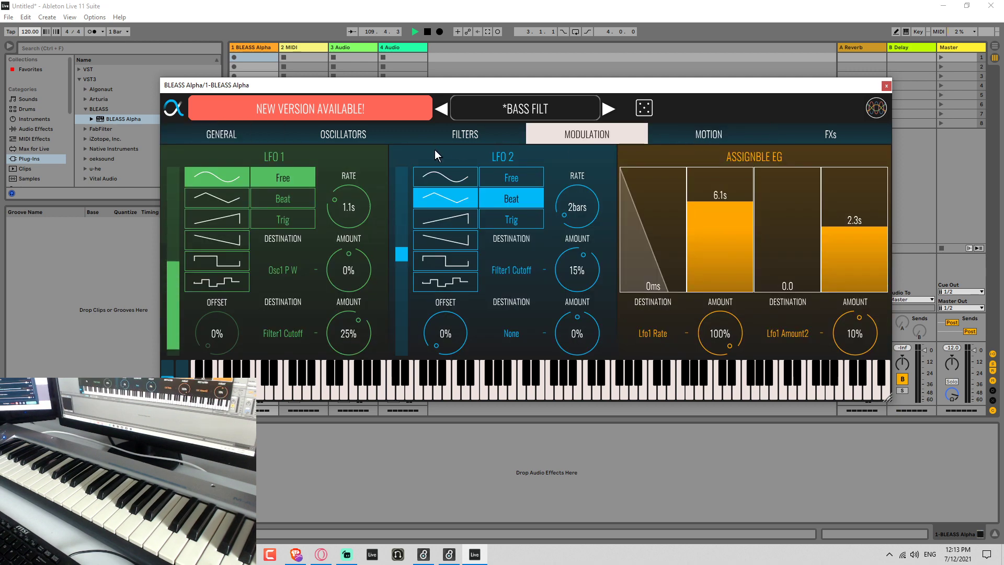
Set LFO 1's Filter1 Cutoff amount to 100% and its rate to 16.7 s.
scroll(352, 340, "up", 6)
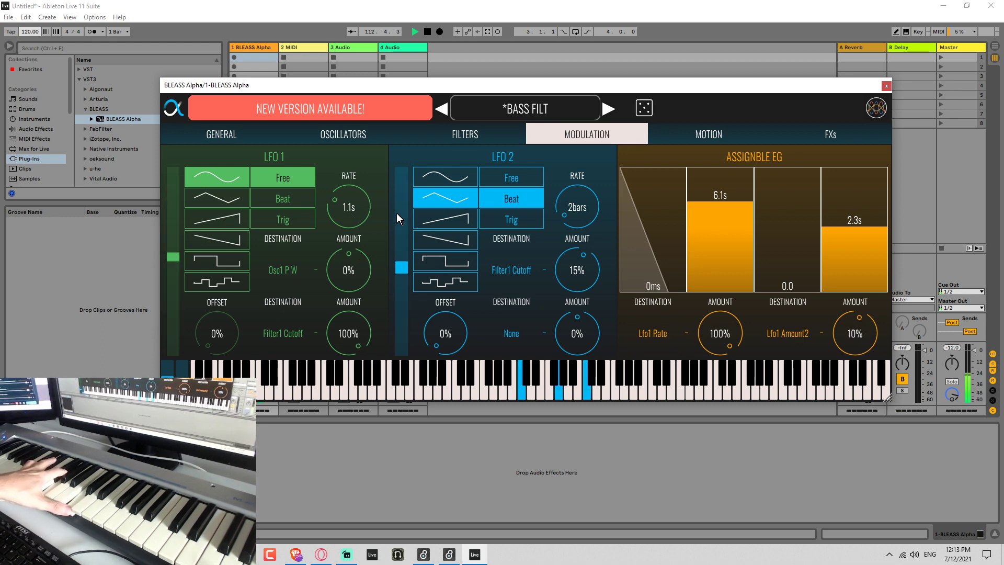
left_click_drag(360, 205, 394, 419)
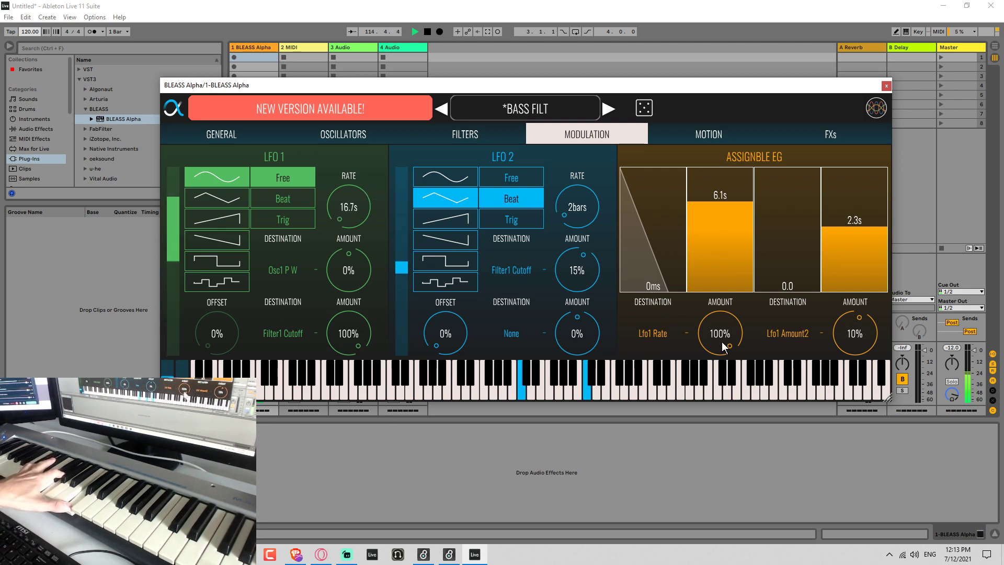
Lower the envelope's Lfo1 Rate amount to 15% and set its decay to 16.0 s and attack to 1.6 s.
left_click_drag(722, 341, 707, 382)
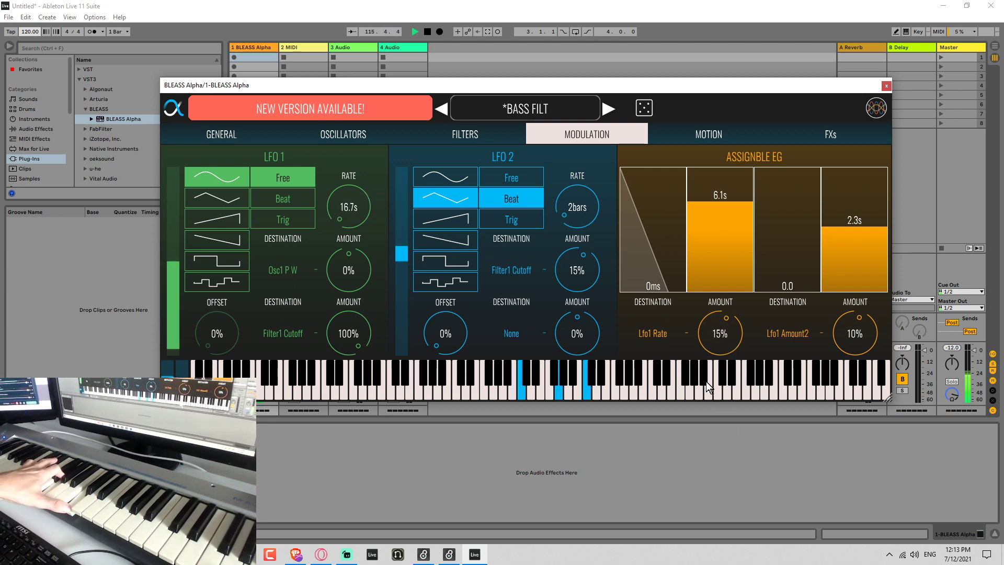
left_click_drag(720, 202, 716, 152)
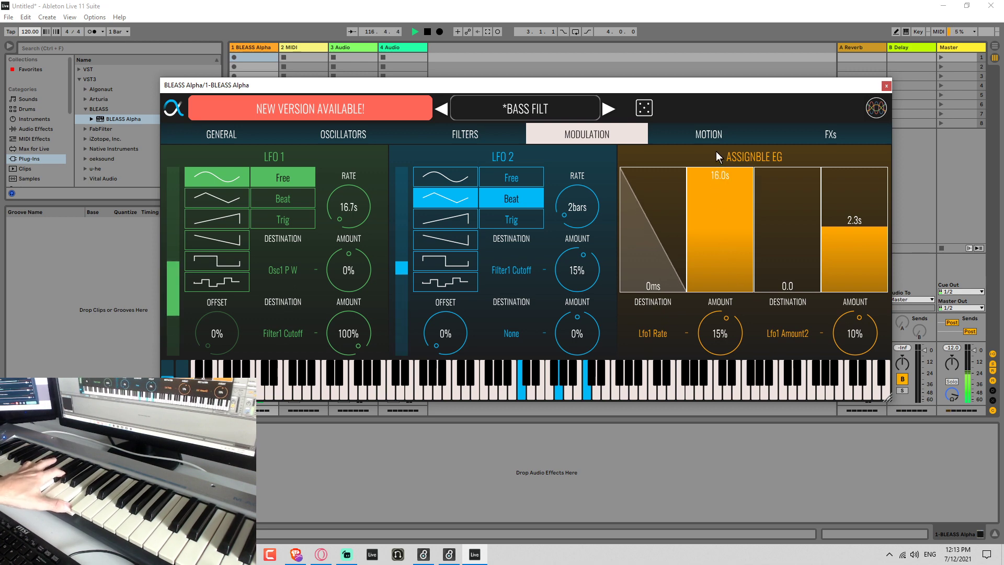
mouse_move(670, 240)
left_mouse_down()
mouse_move(669, 197)
mouse_move(679, 234)
left_mouse_up()
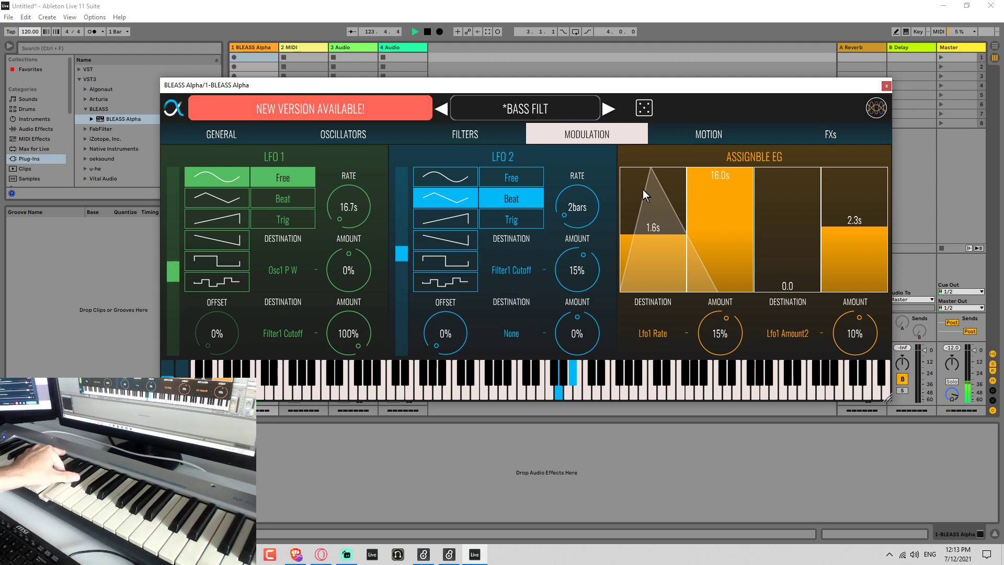
Turn Poly on for the voices and open the oscillator settings.
left_click(237, 137)
left_click(284, 197)
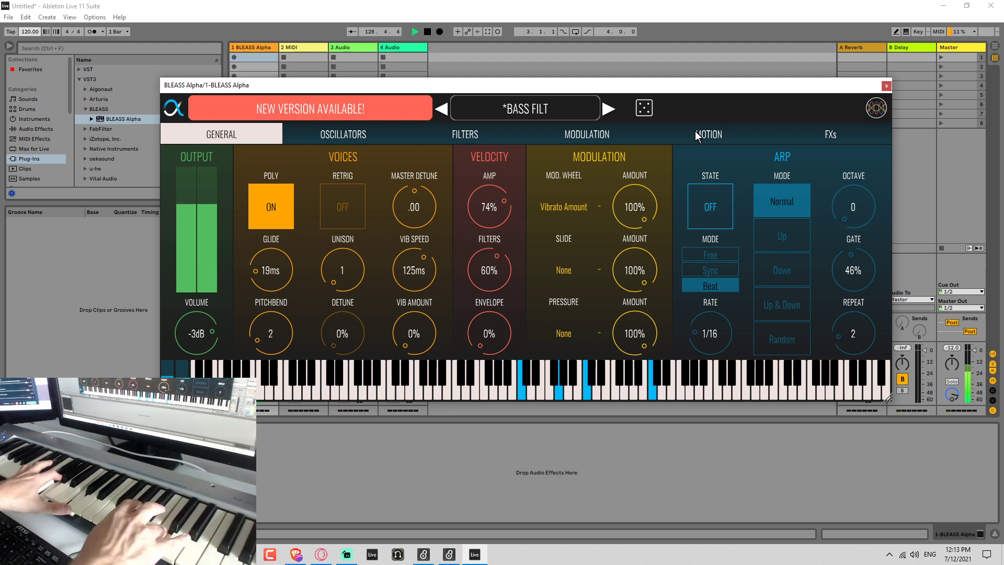
left_click(347, 133)
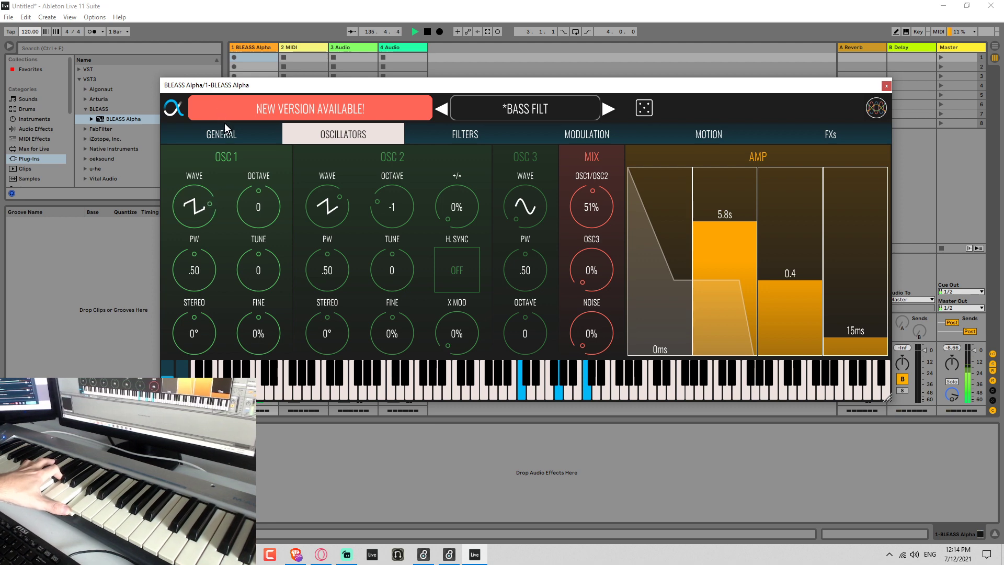
Reassign LFO 2's first destination to Osc1 Wave, with a rate of 4 bars and an amount of 100%.
left_click(557, 139)
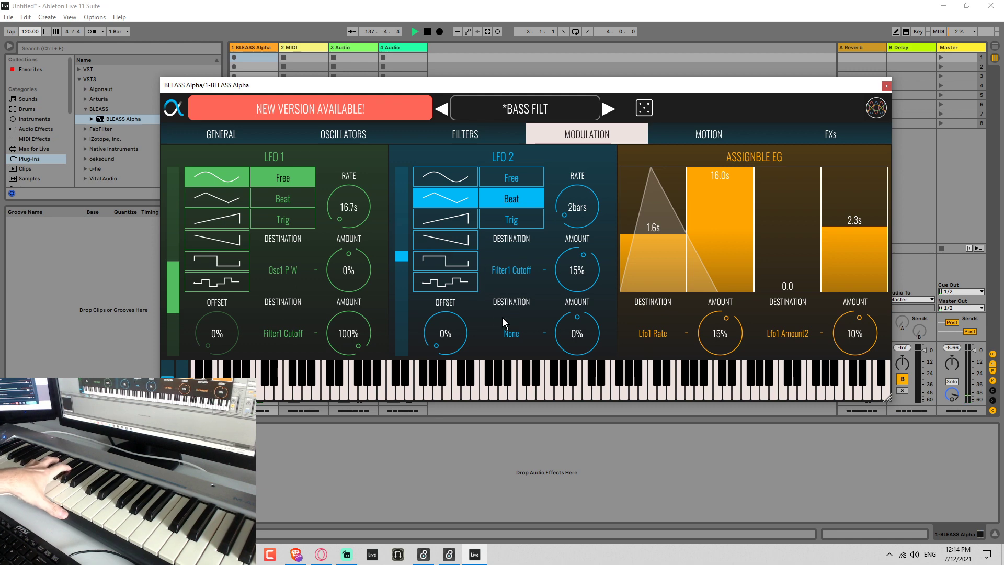
left_click(524, 331)
left_click(525, 334)
left_click(526, 334)
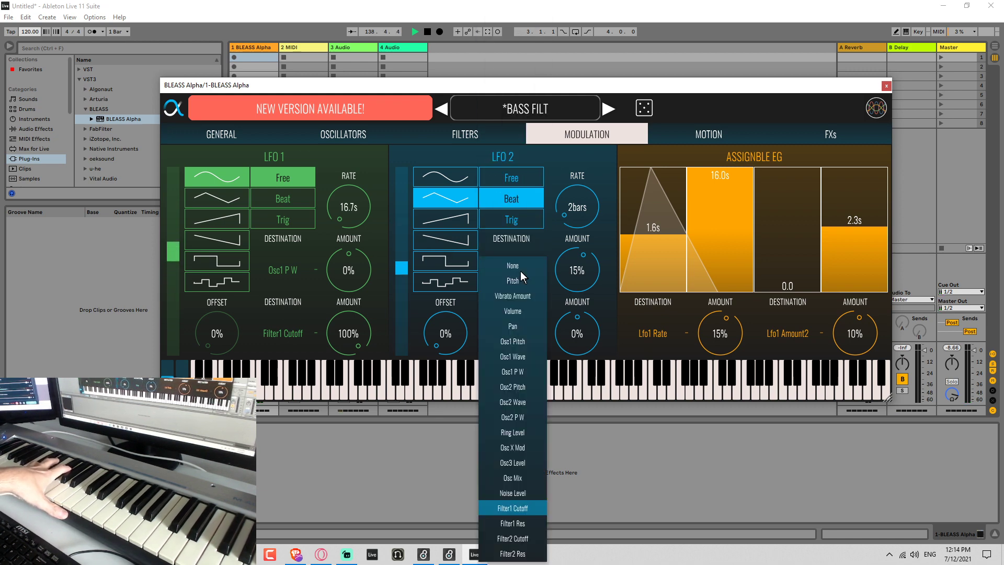
left_click(523, 355)
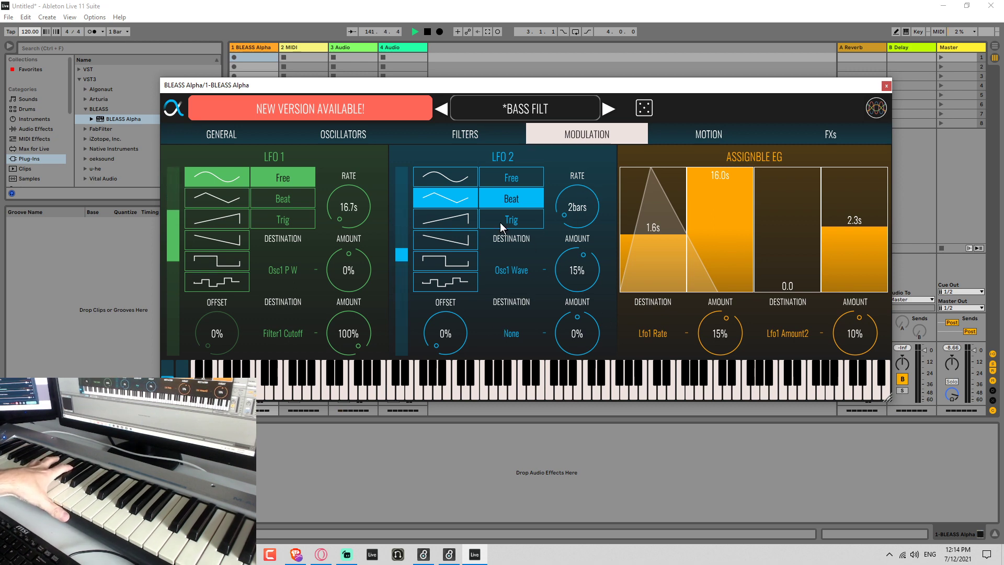
left_click_drag(580, 204, 607, 281)
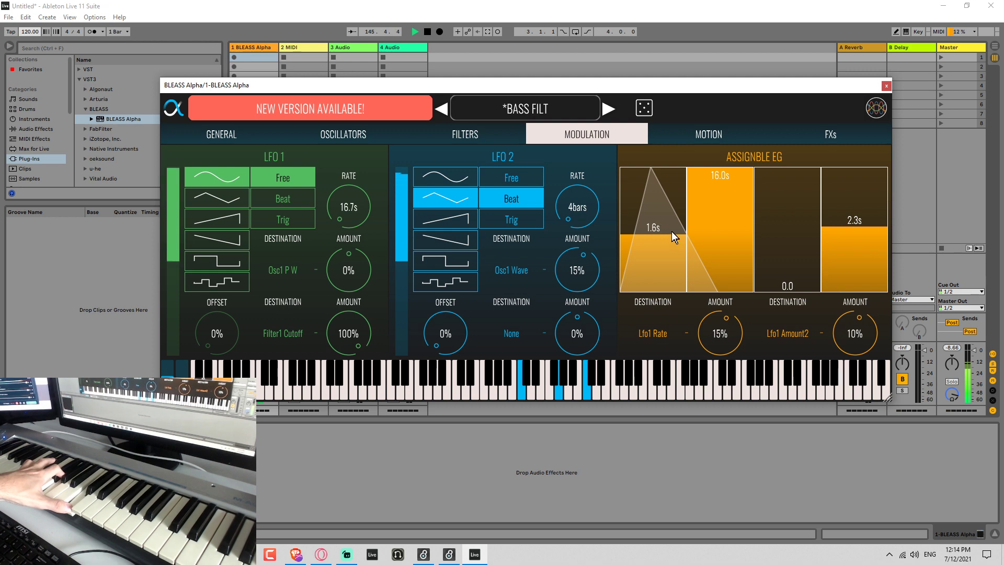
left_click_drag(591, 282, 588, 248)
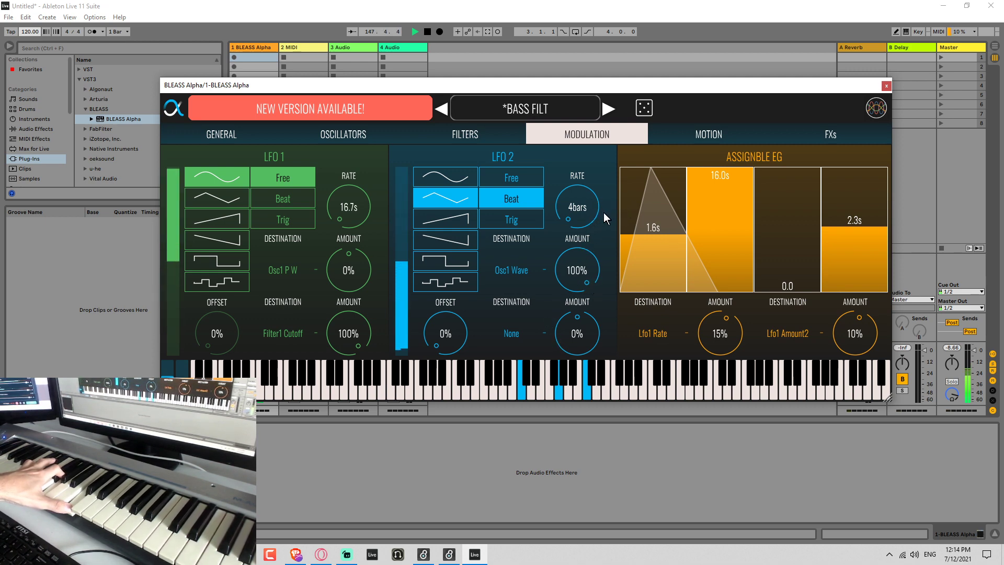
Look through LFO 2's second destination options, and set Osc 2's stereo to 108°.
left_click(531, 336)
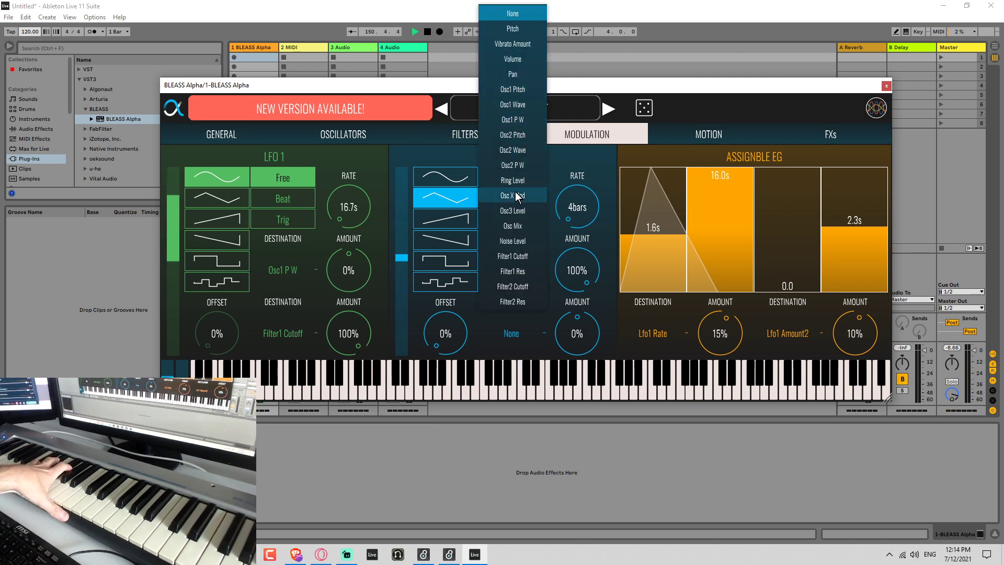
left_click(319, 136)
left_click_drag(328, 328, 333, 296)
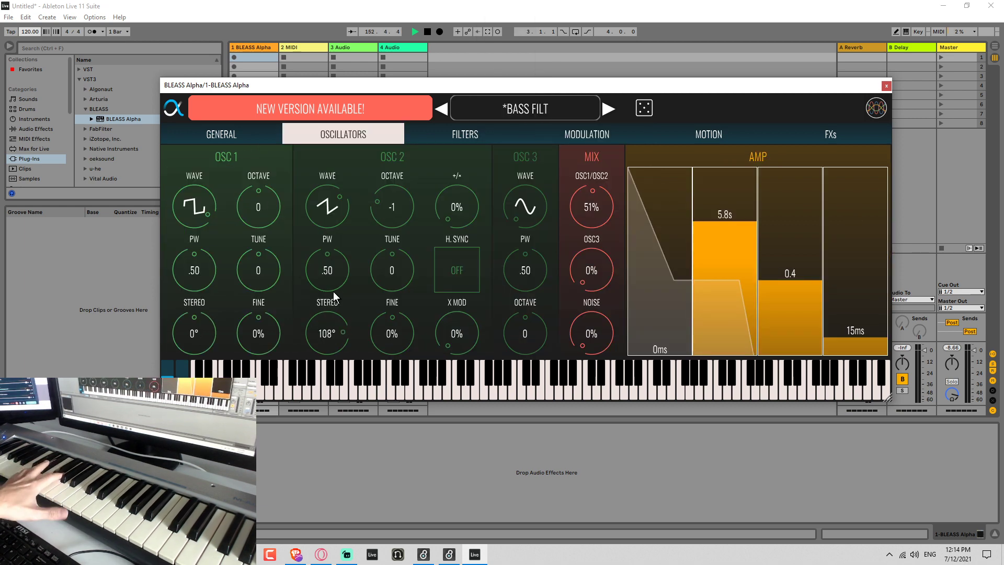
Set Osc 1's stereo to 180° and Osc 2's stereo to 0°.
left_click_drag(194, 357, 192, 293)
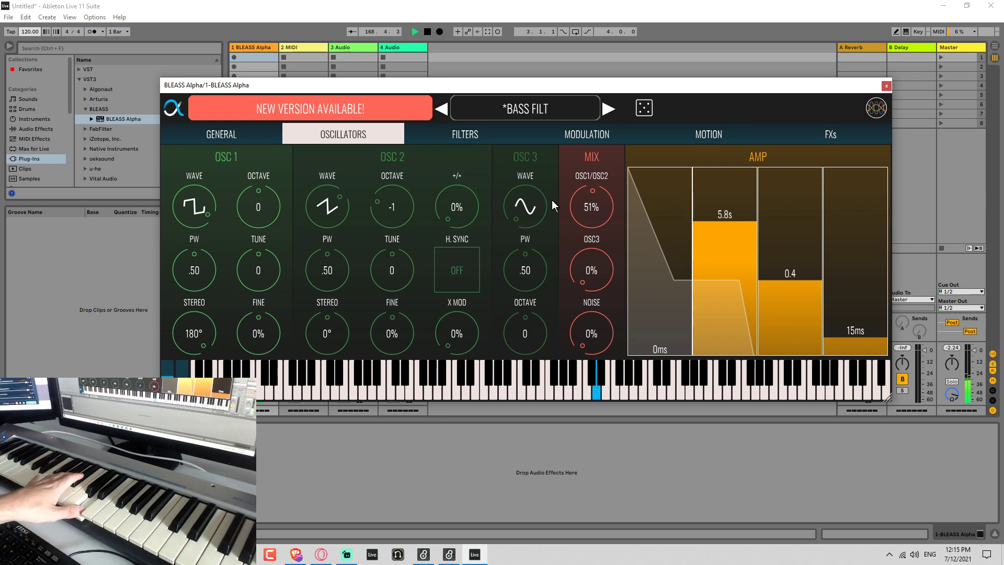
Turn on the motion sequencer and compare its Notes dispatch with Global, leaving it on Global.
left_click(611, 134)
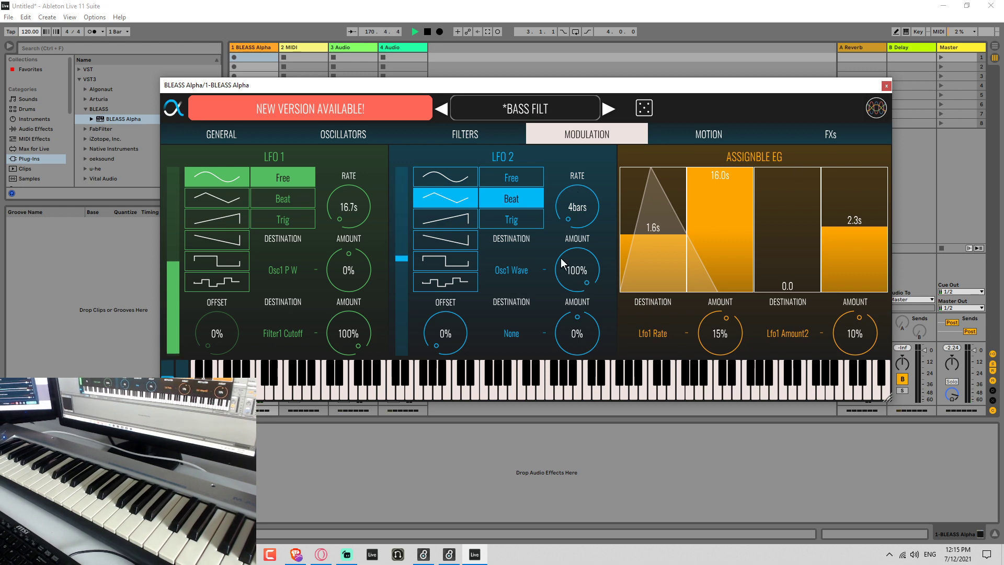
left_click(716, 135)
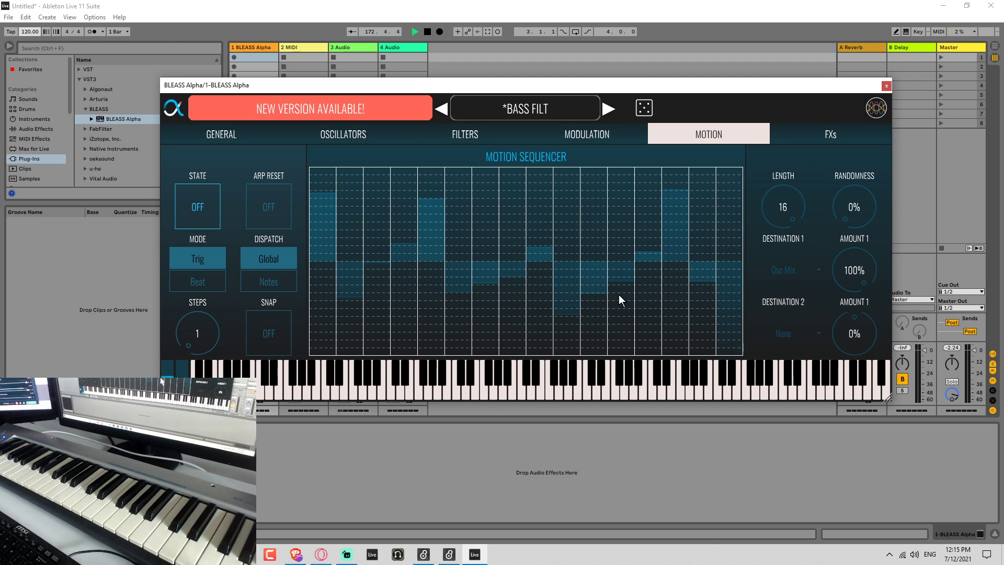
left_click(198, 207)
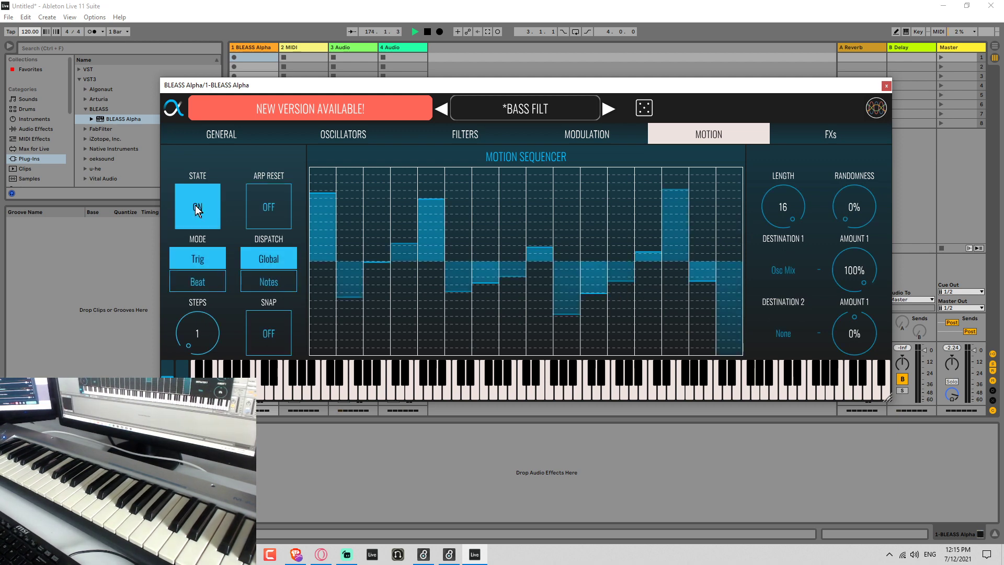
left_click(275, 219)
left_click(287, 272)
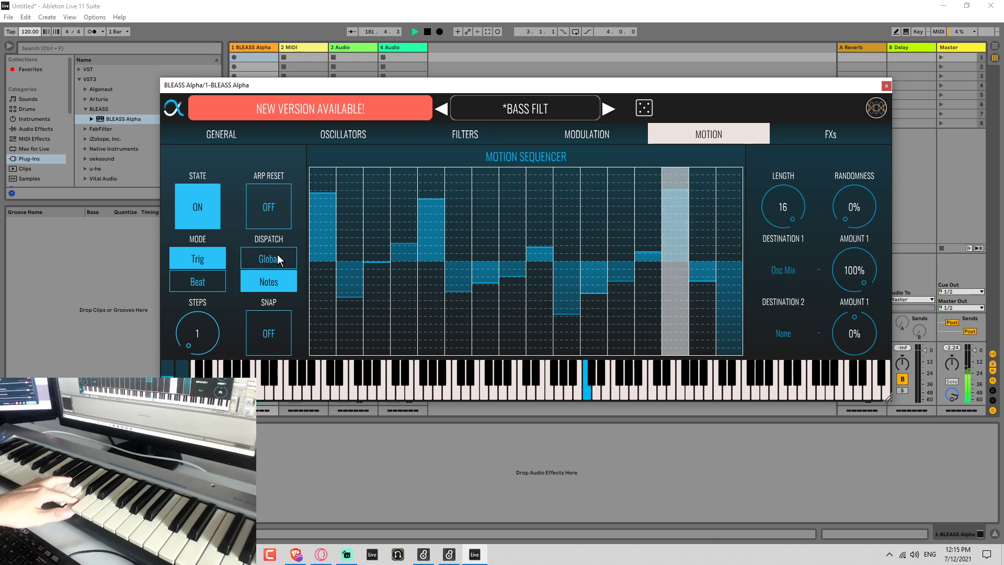
left_click(278, 255)
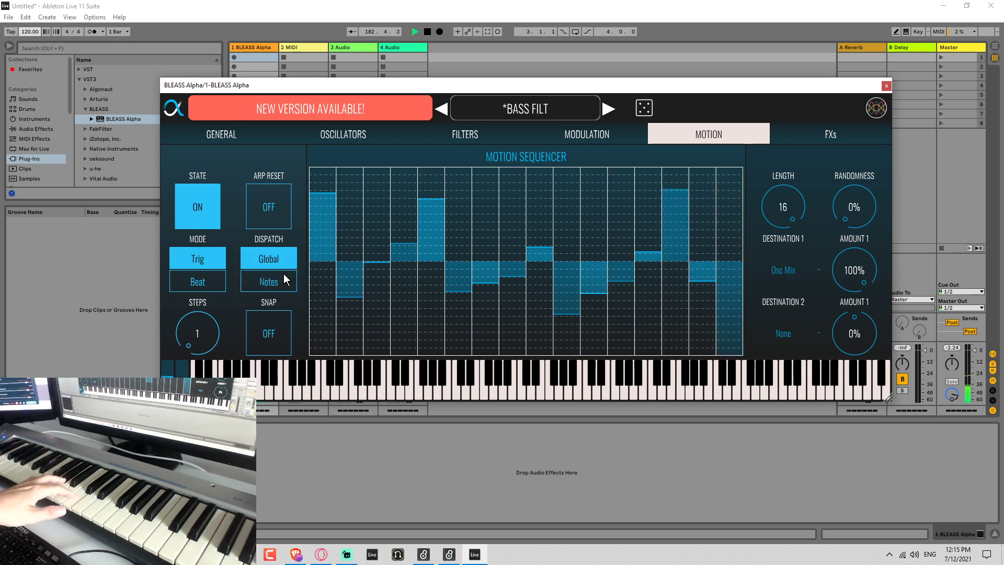
left_click(283, 274)
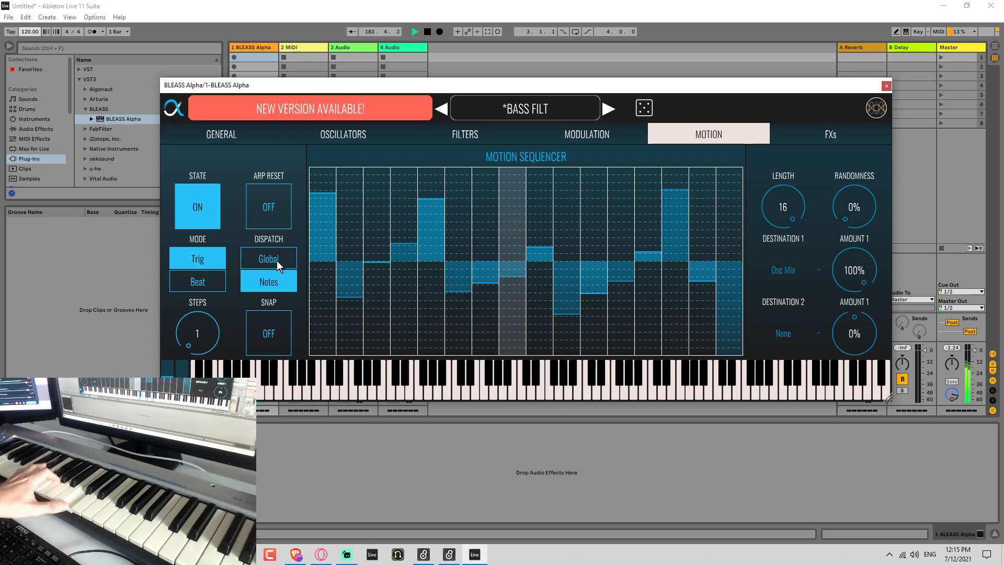
left_click(276, 259)
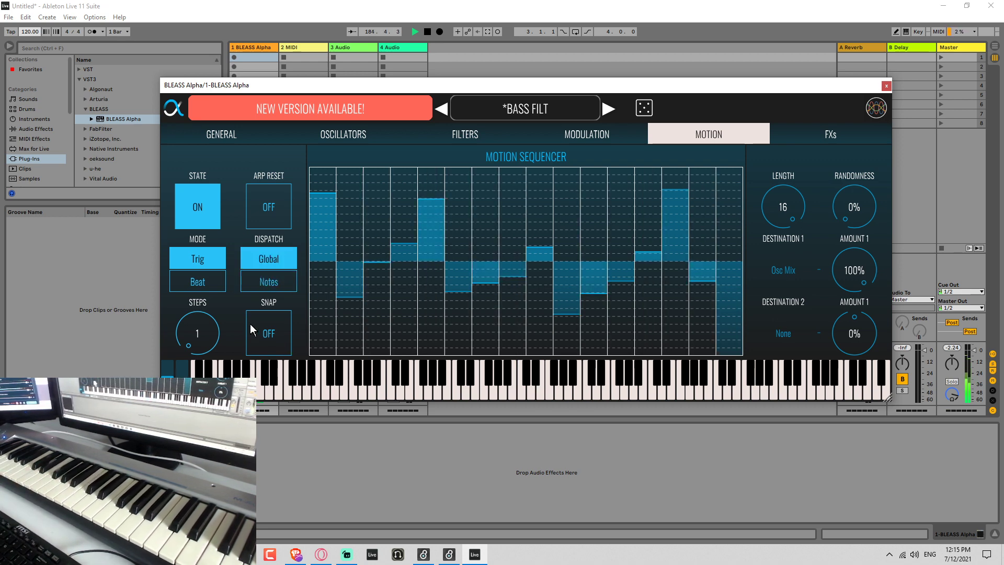
Set the motion sequencer's steps to 4 with snap on, and redraw its first four bars above the centre line.
left_click_drag(206, 344, 218, 293)
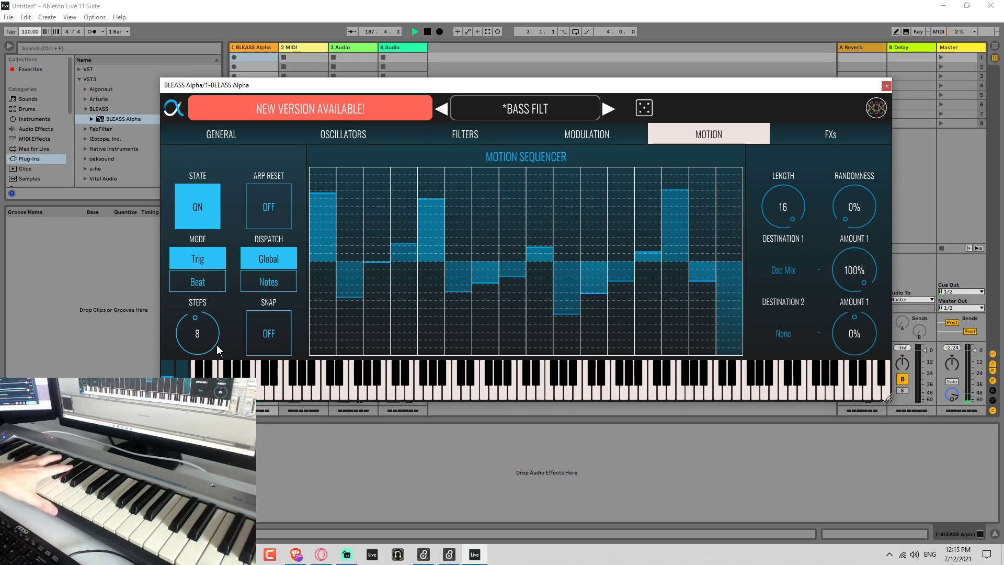
left_click_drag(204, 340, 199, 373)
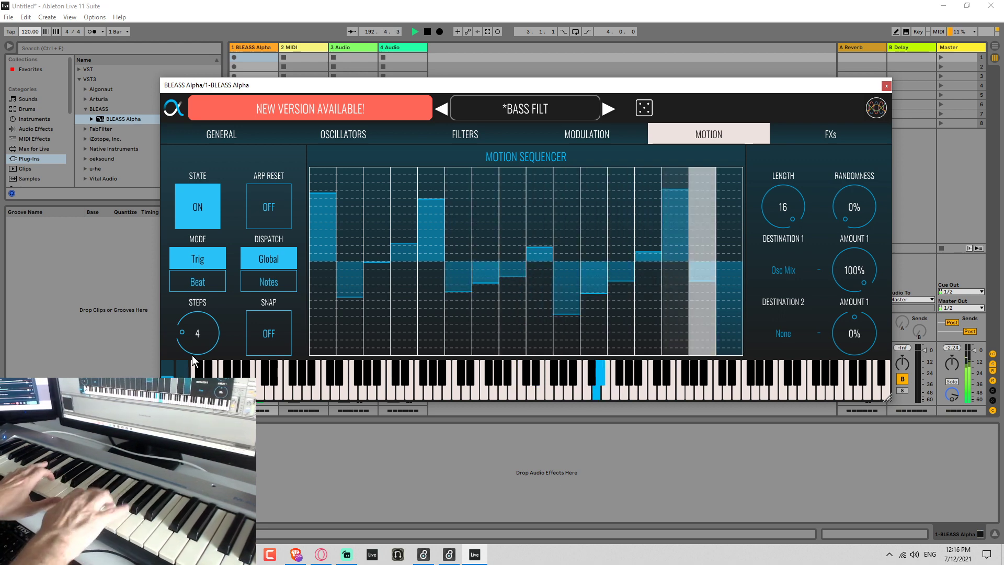
left_click(263, 344)
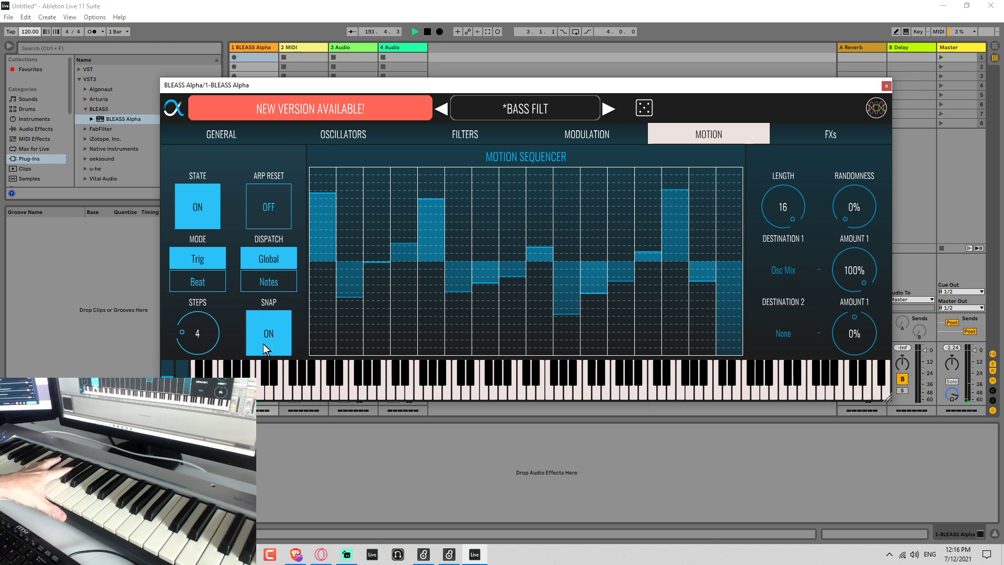
mouse_move(322, 235)
left_mouse_down()
mouse_move(334, 245)
mouse_move(340, 194)
mouse_move(387, 224)
mouse_move(388, 369)
mouse_move(387, 164)
mouse_move(394, 244)
left_mouse_up()
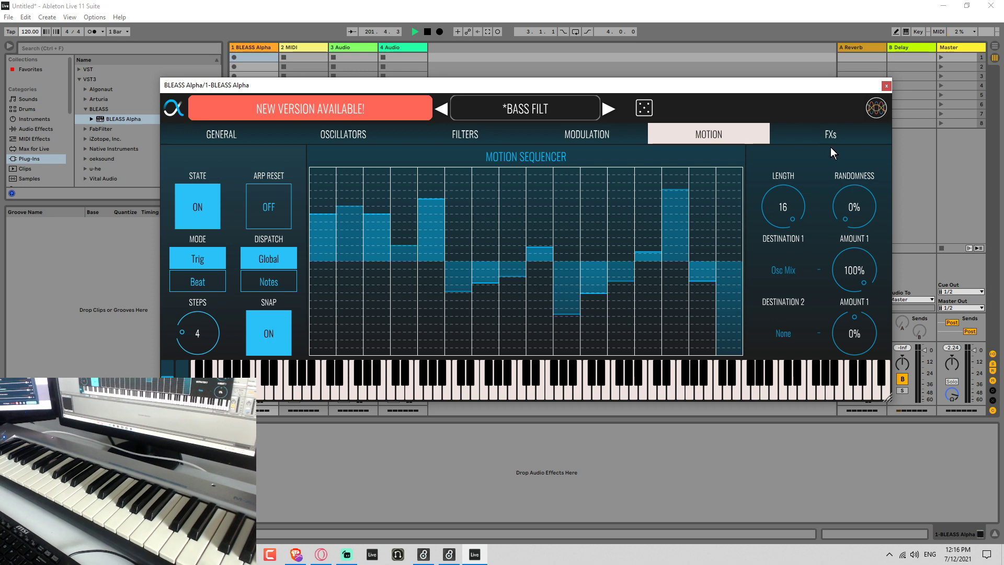
Try the reverb with a 1104 Hz low cut, 2321 Hz color and 65 ms pre-delay, and switch it off.
left_click(821, 132)
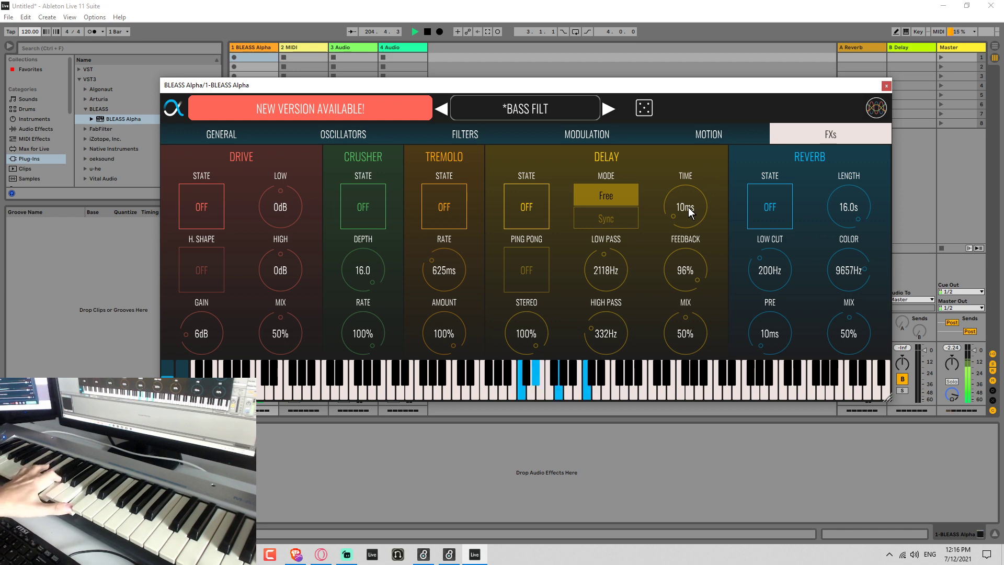
left_click(765, 208)
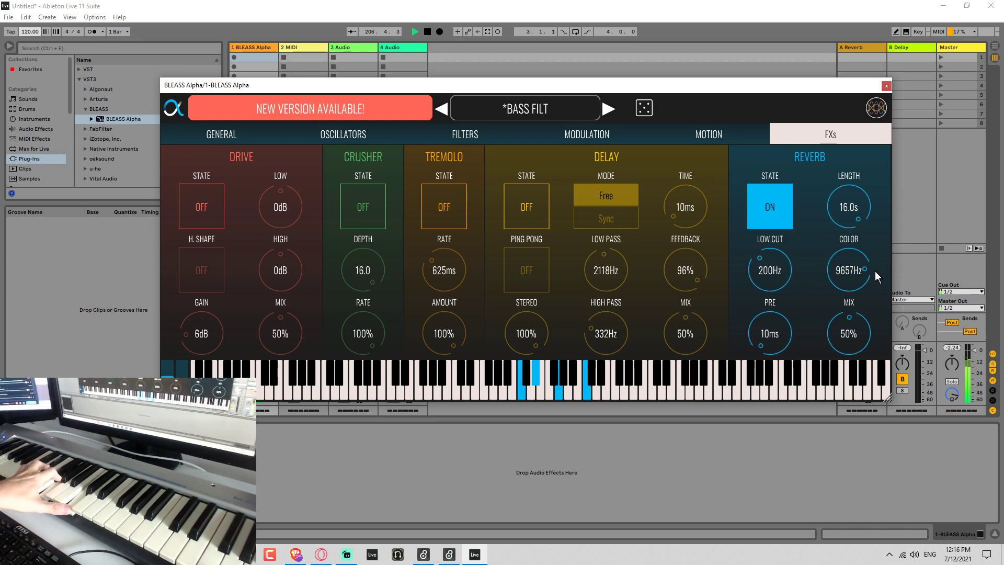
left_click_drag(779, 272, 778, 233)
mouse_move(784, 333)
left_mouse_down()
mouse_move(770, 296)
mouse_move(775, 316)
left_mouse_up()
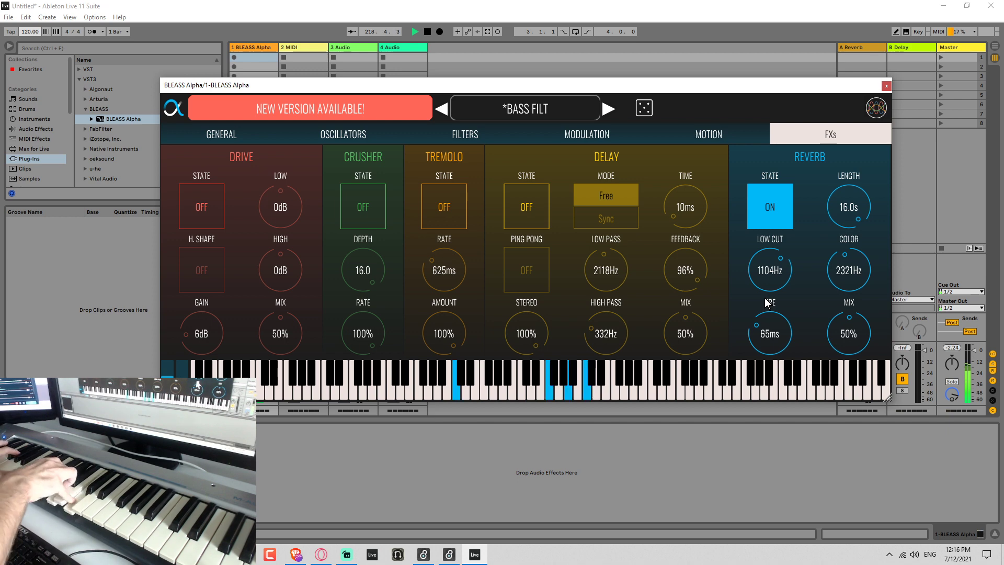
left_click(771, 194)
Turn on the delay with 100% feedback, a 347 ms time, a 20000 Hz low pass and a 20 Hz high pass.
left_click(529, 194)
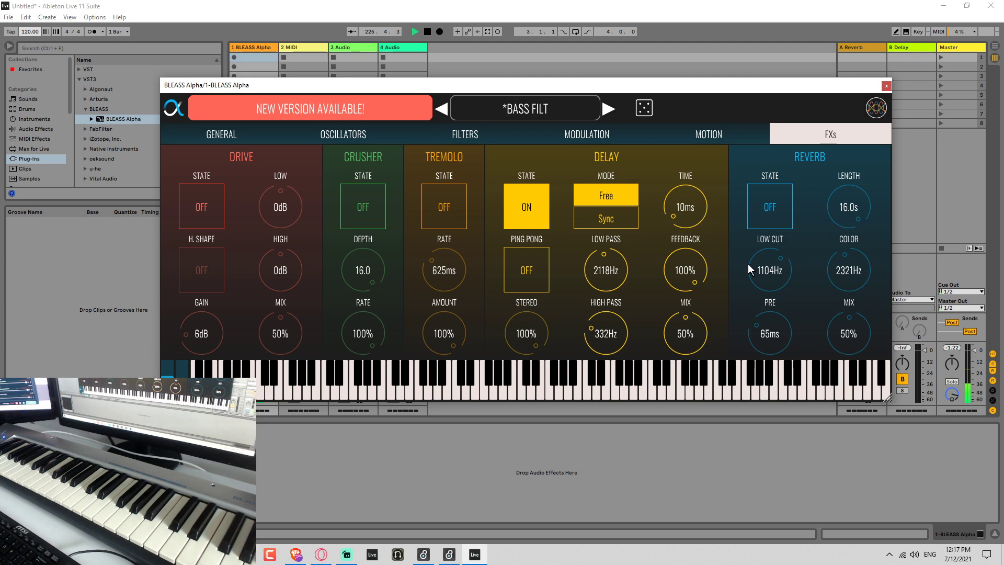
left_click_drag(682, 212, 704, 148)
left_click_drag(693, 215, 688, 234)
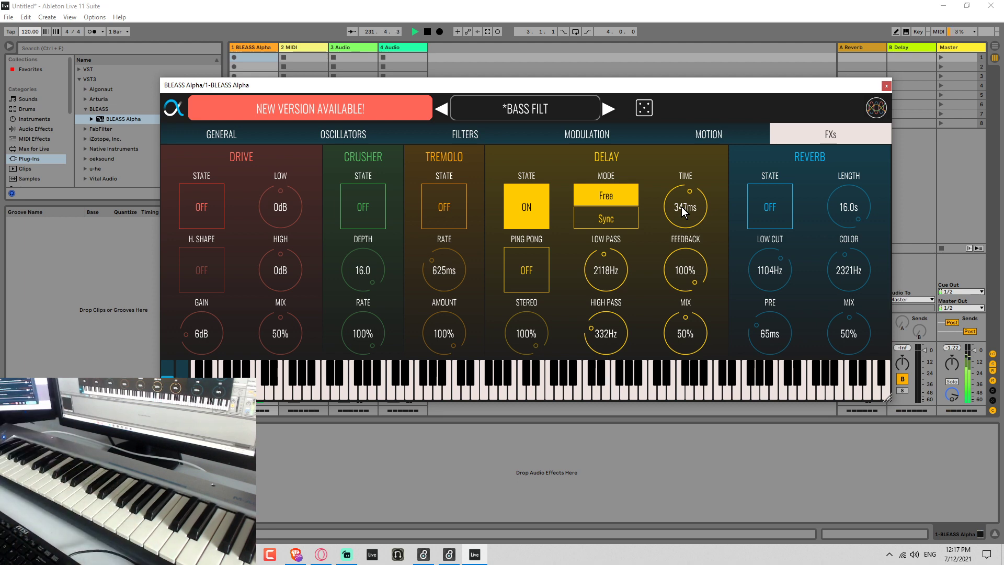
left_click_drag(608, 273, 593, 126)
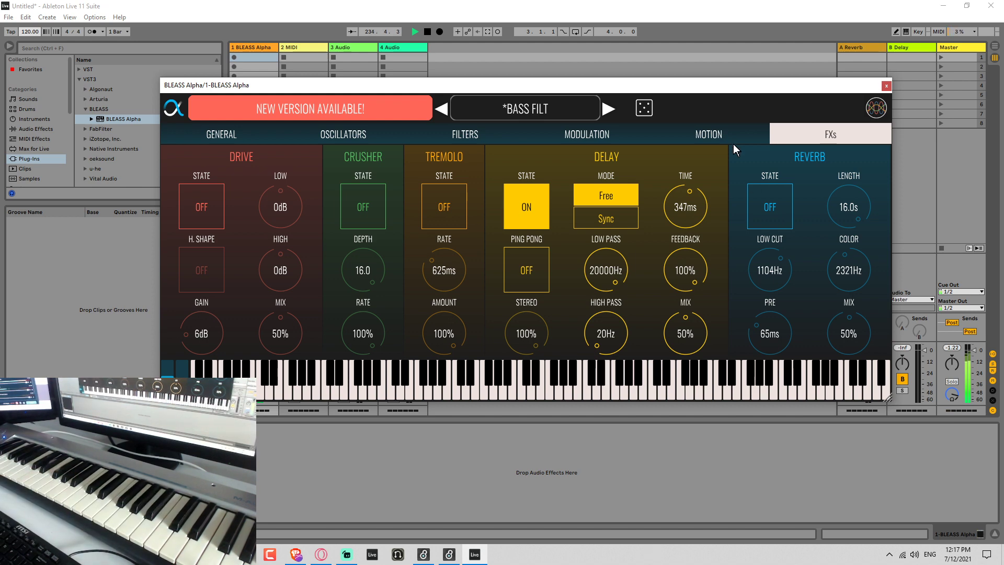
Try shorter delay times of 255 ms and 86 ms.
left_click_drag(698, 206, 698, 208)
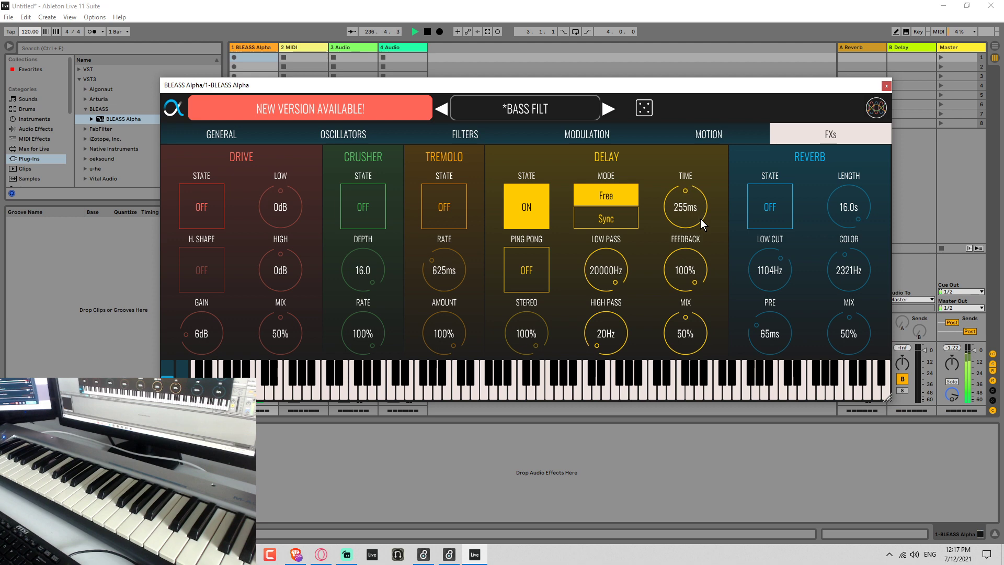
left_click_drag(701, 226, 690, 228)
left_click_drag(620, 293, 617, 146)
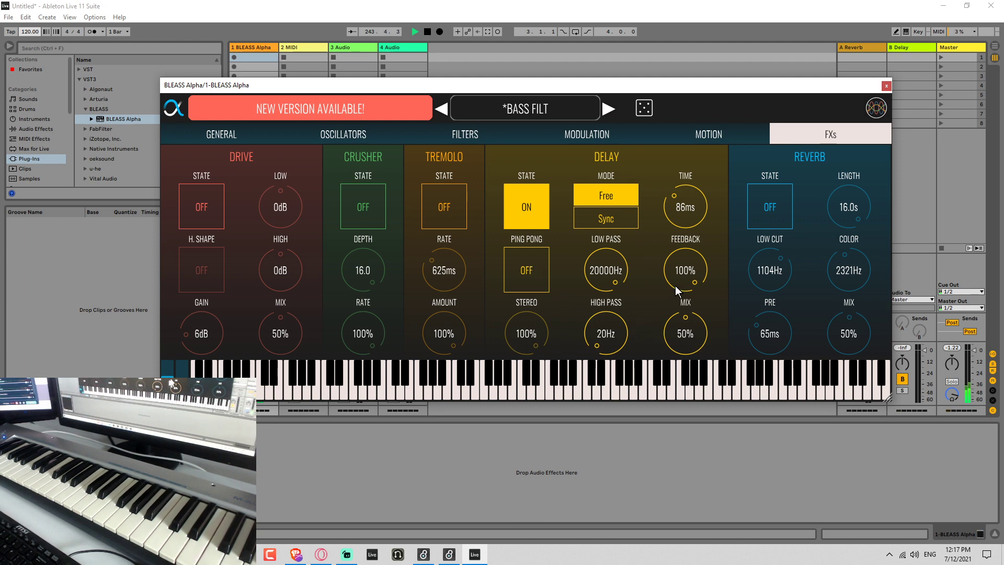
left_click_drag(688, 281, 654, 246)
Turn on ping pong with a 232 ms delay time and 69% feedback, and switch the delay off.
left_click(526, 265)
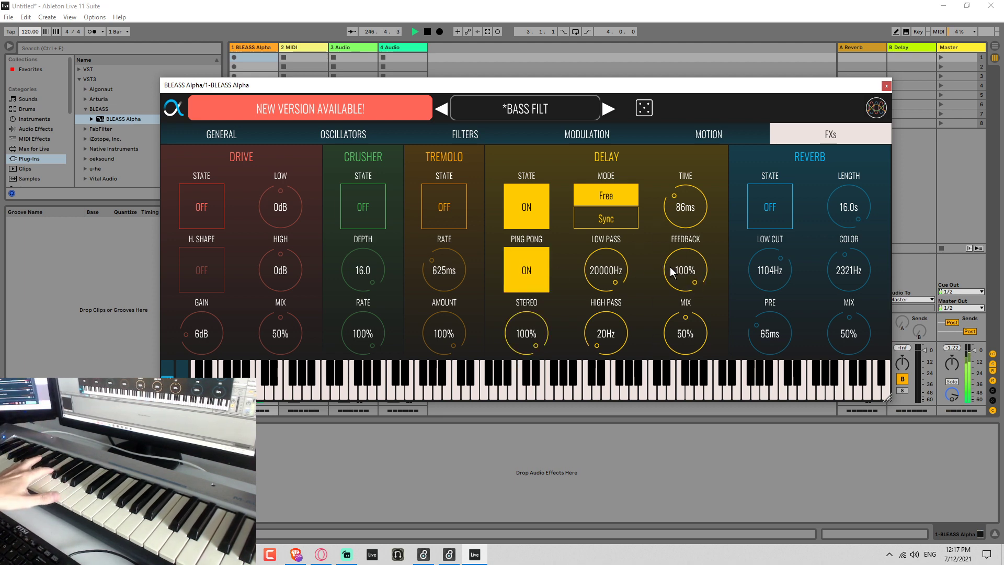
left_click_drag(672, 271, 679, 291)
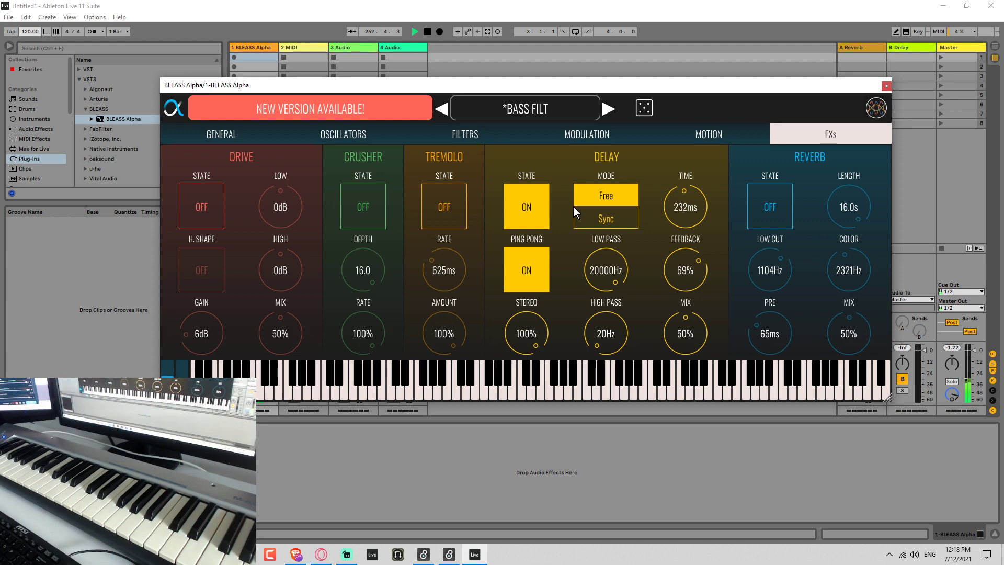
left_click(518, 209)
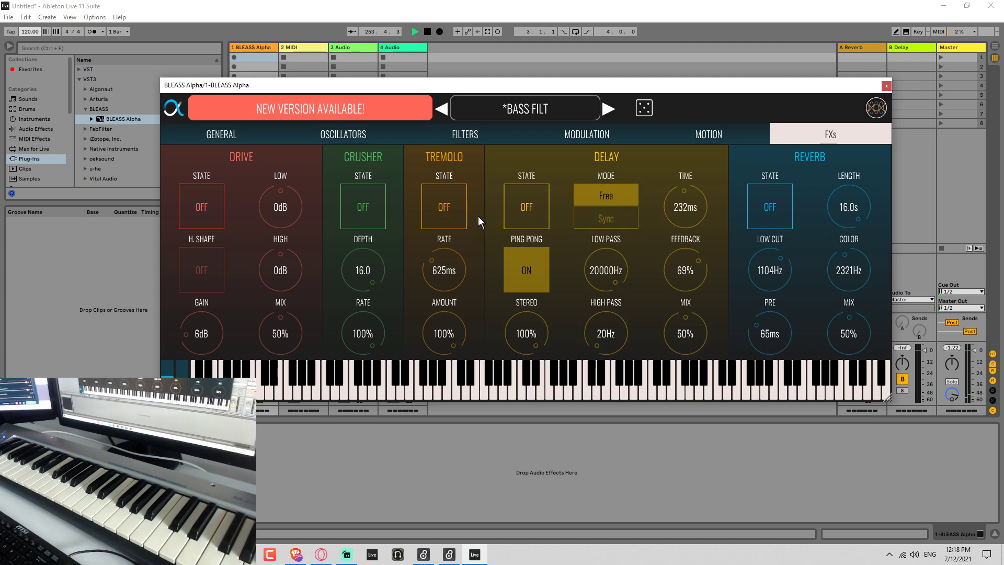
Try the tremolo with a rate of 408 ms, and switch it off.
left_click(454, 211)
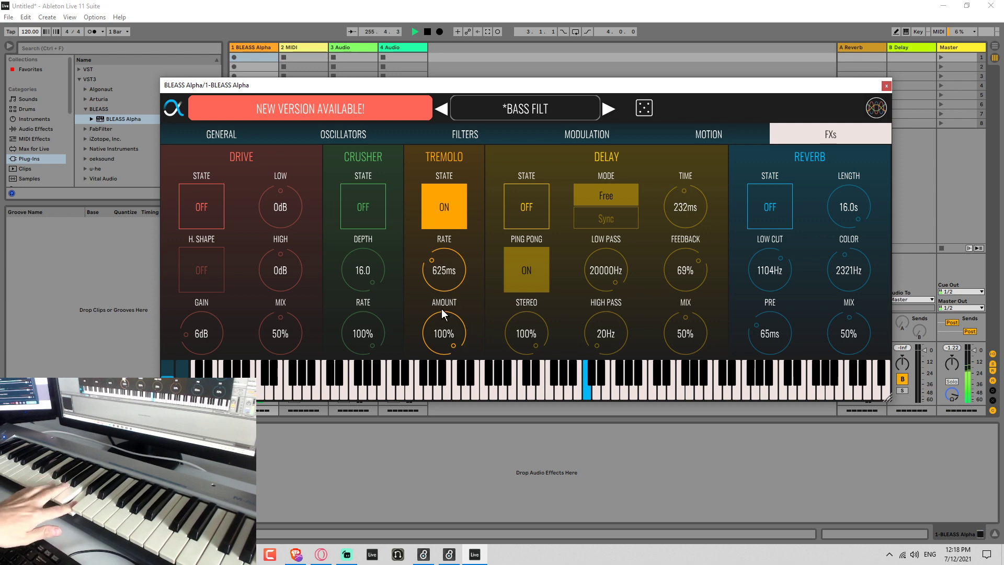
left_click_drag(434, 246, 467, 252)
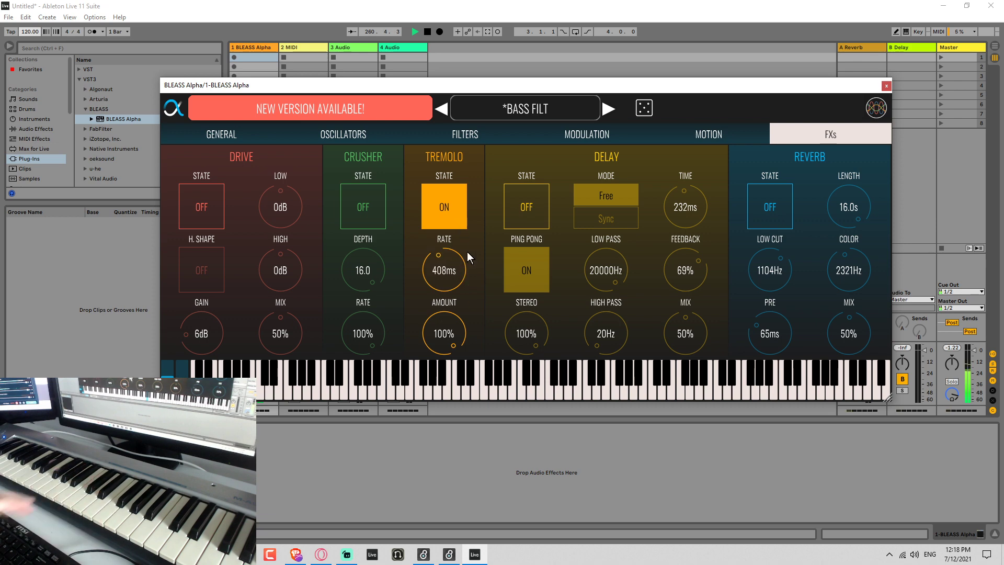
left_click(423, 211)
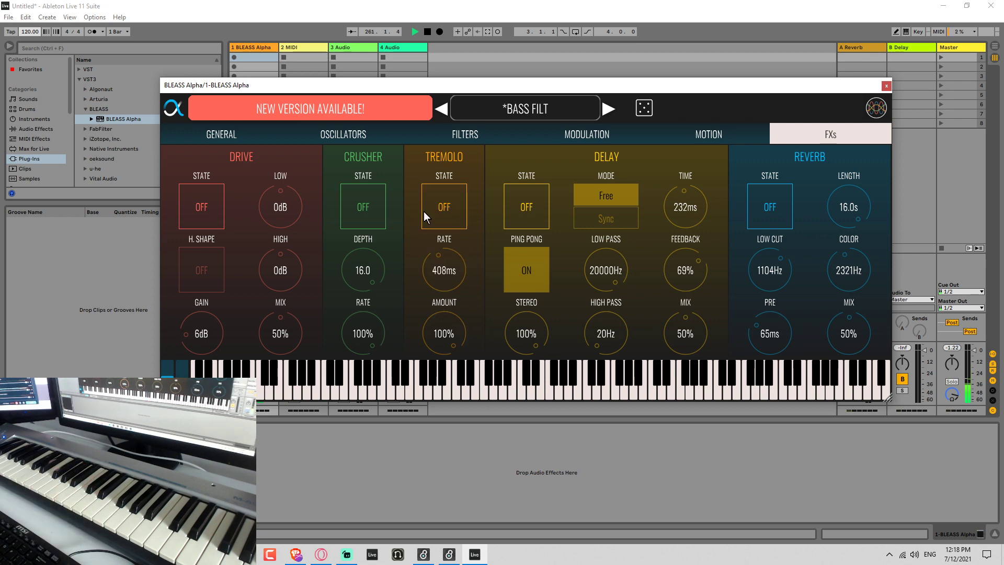
Turn on the crusher and set its depth to 4.5.
left_click(379, 219)
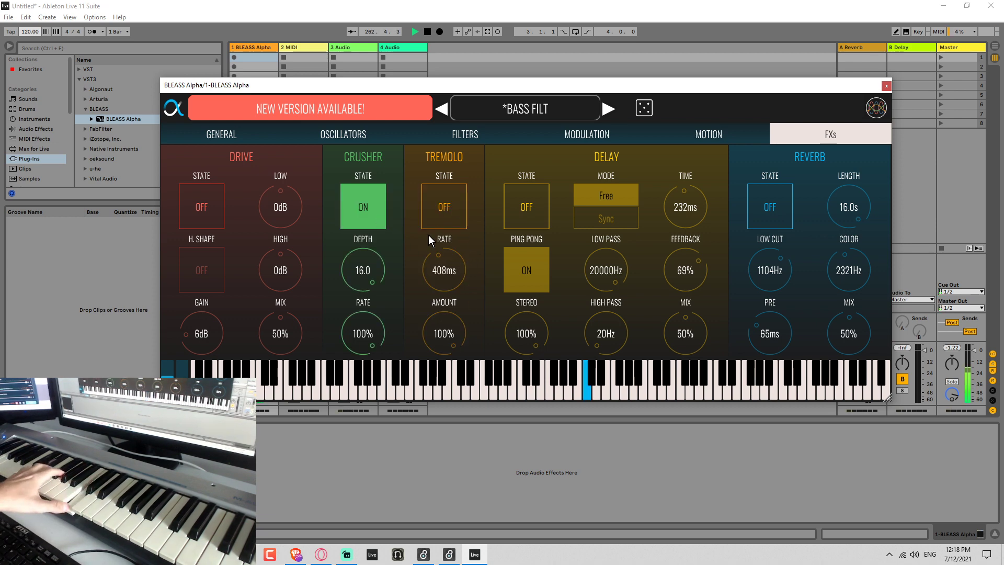
left_click_drag(375, 324, 378, 375)
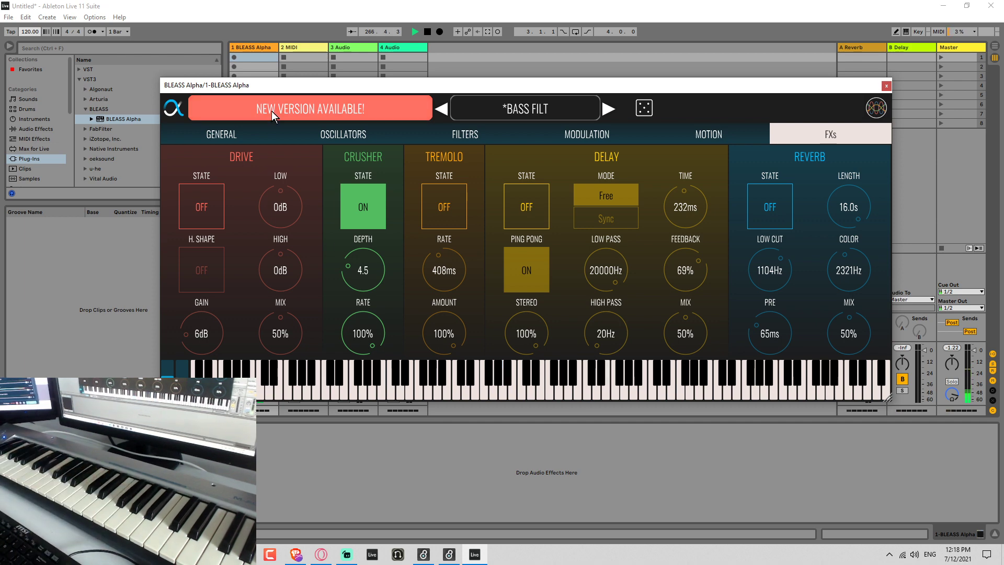
Turn on the arpeggiator in Free mode with an octave of 1 and a rate of 86 ms.
left_click(221, 134)
left_click(701, 204)
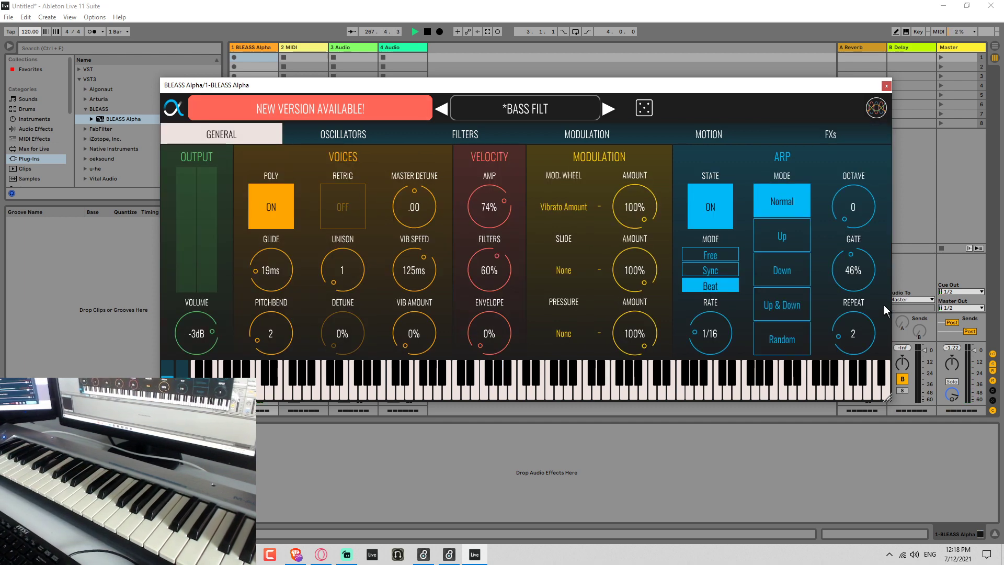
left_click(716, 255)
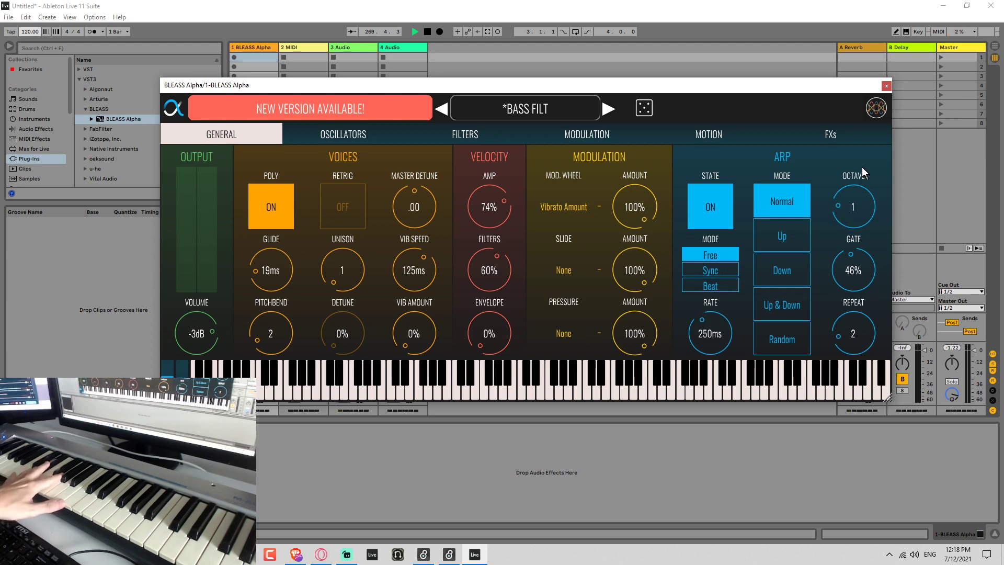
mouse_move(724, 350)
left_mouse_down()
mouse_move(726, 322)
mouse_move(727, 333)
left_mouse_up()
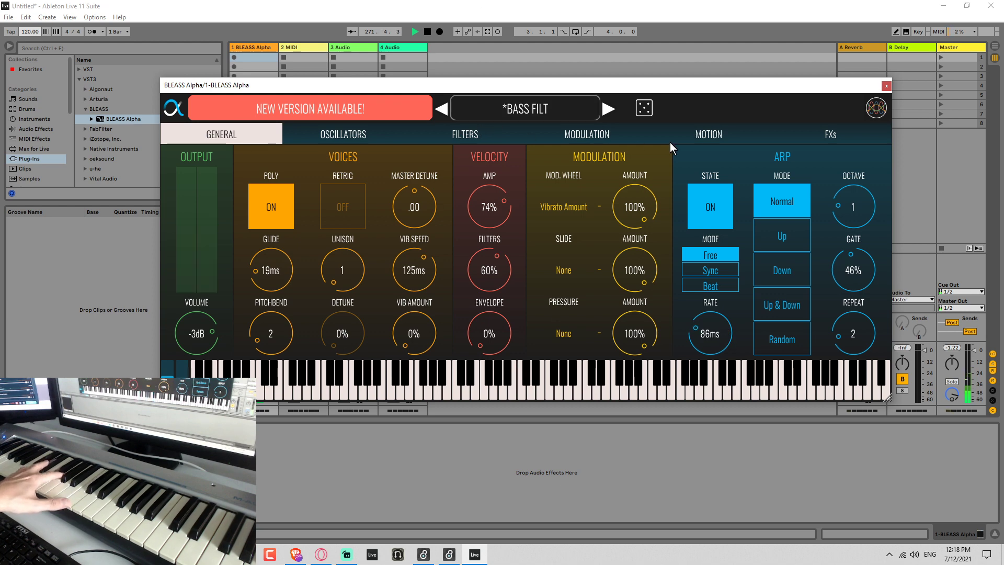
Turn off the crusher and set the arpeggiator's rate to 27 ms.
left_click(818, 131)
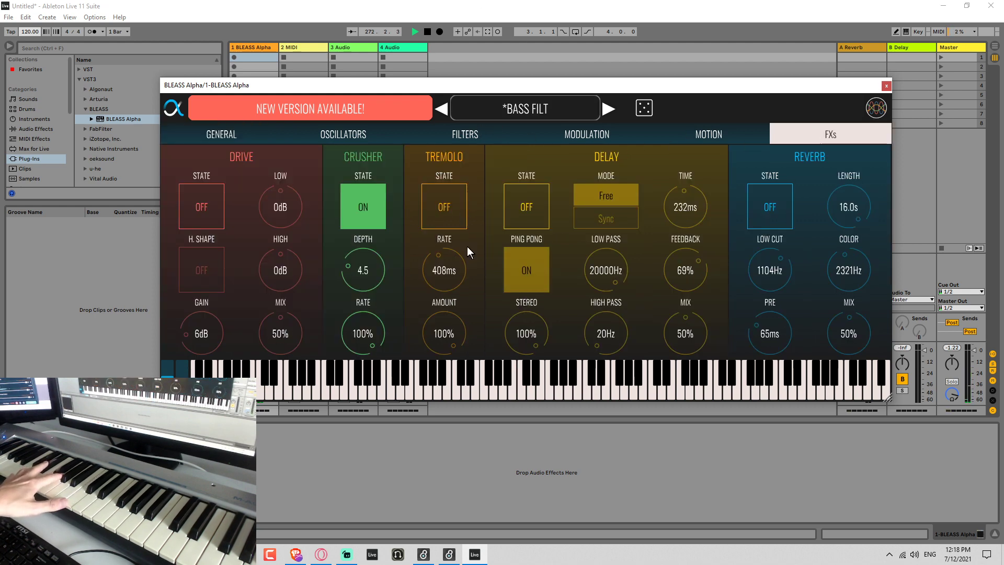
left_click(372, 195)
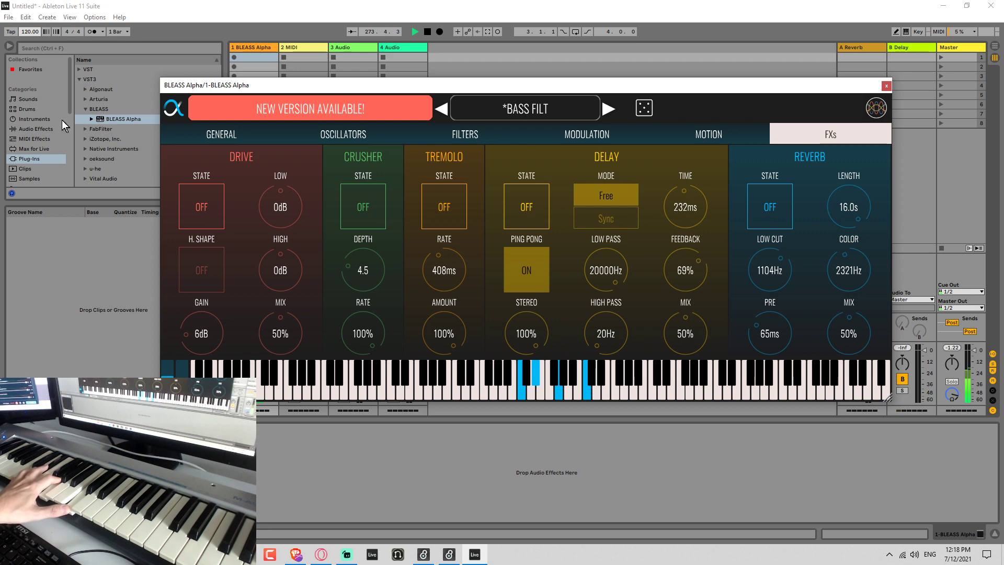
left_click(224, 137)
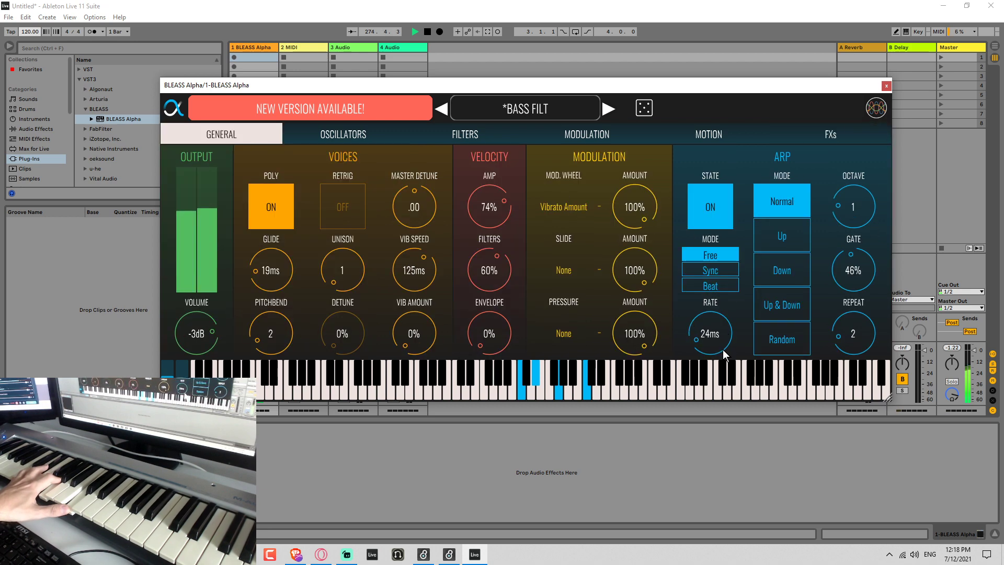
left_click_drag(722, 349, 722, 346)
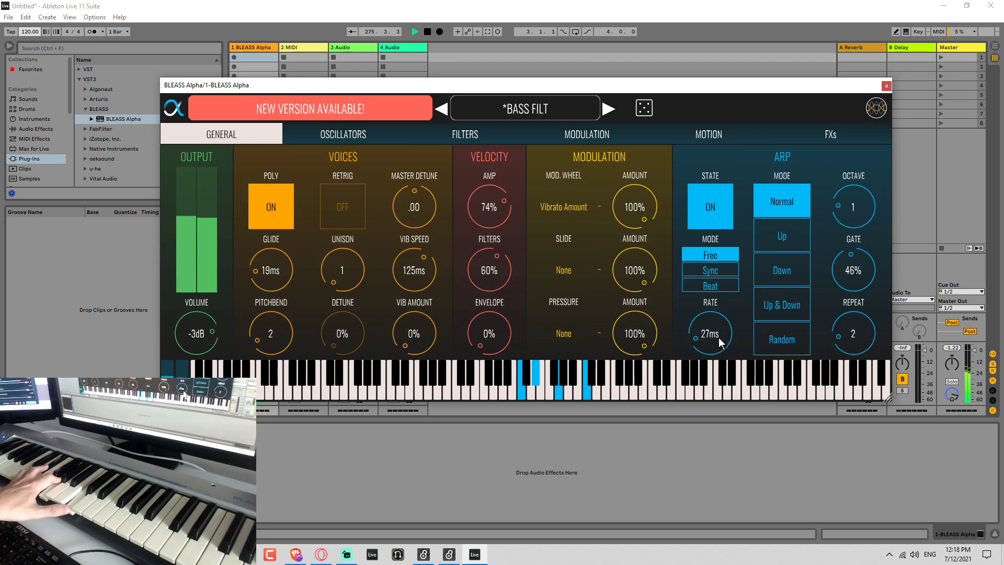
Set the arpeggiator's note order to Up and its octave to 0.
left_click(798, 238)
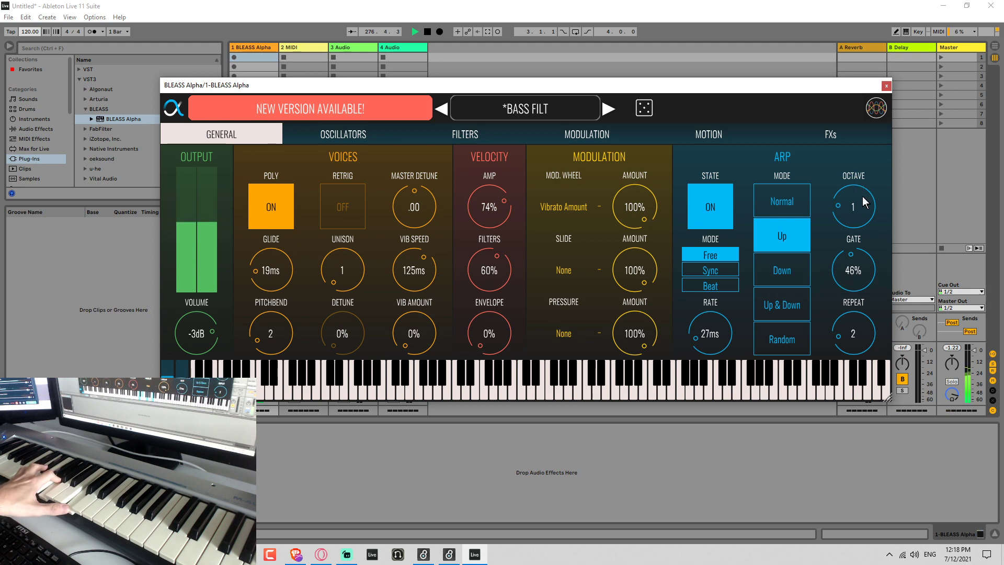
left_click_drag(863, 198, 850, 280)
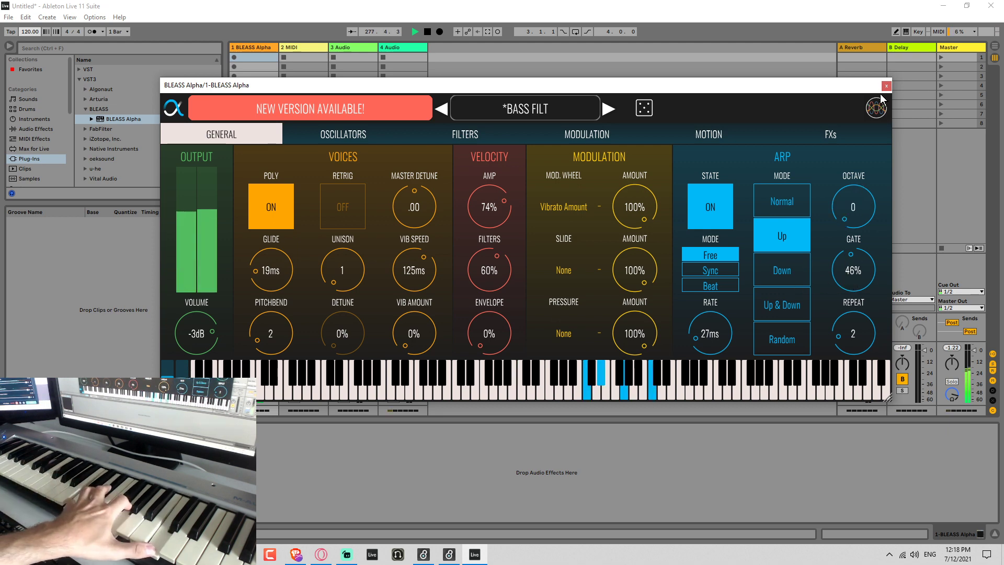
Try the crusher with a depth of 16.0 and a rate of 0%, and switch it off.
left_click(819, 134)
left_click(363, 207)
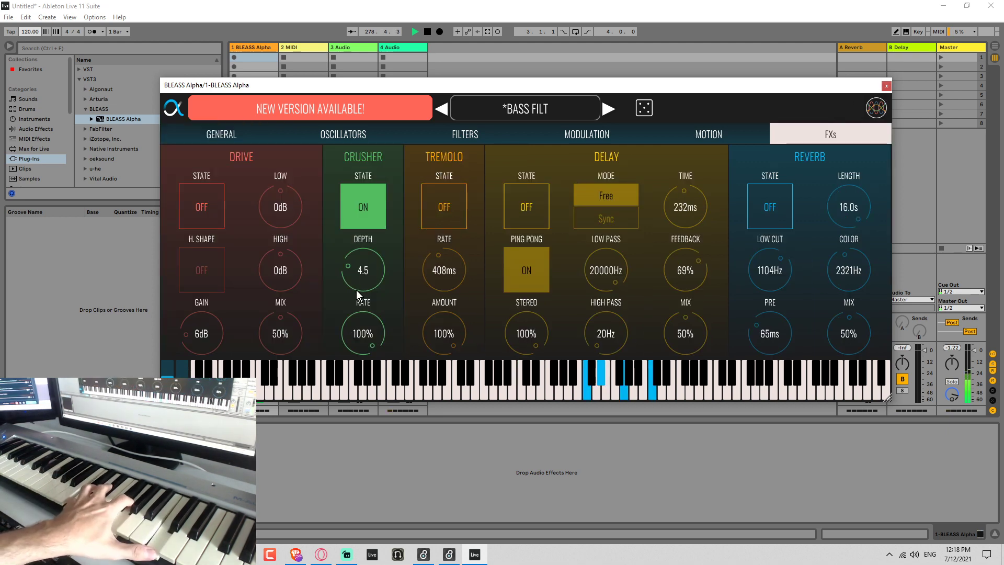
left_click_drag(354, 280, 380, 142)
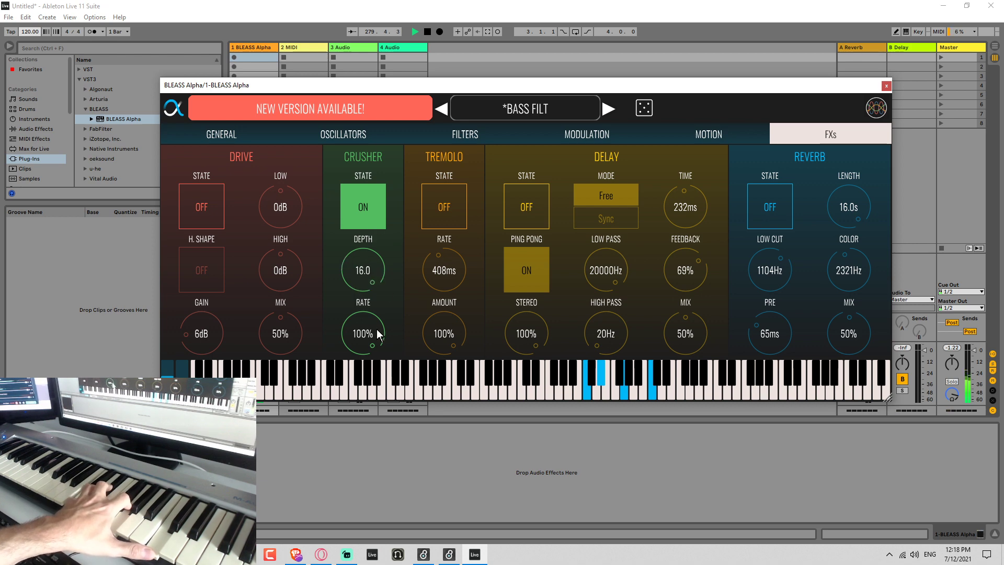
left_click_drag(377, 328, 370, 406)
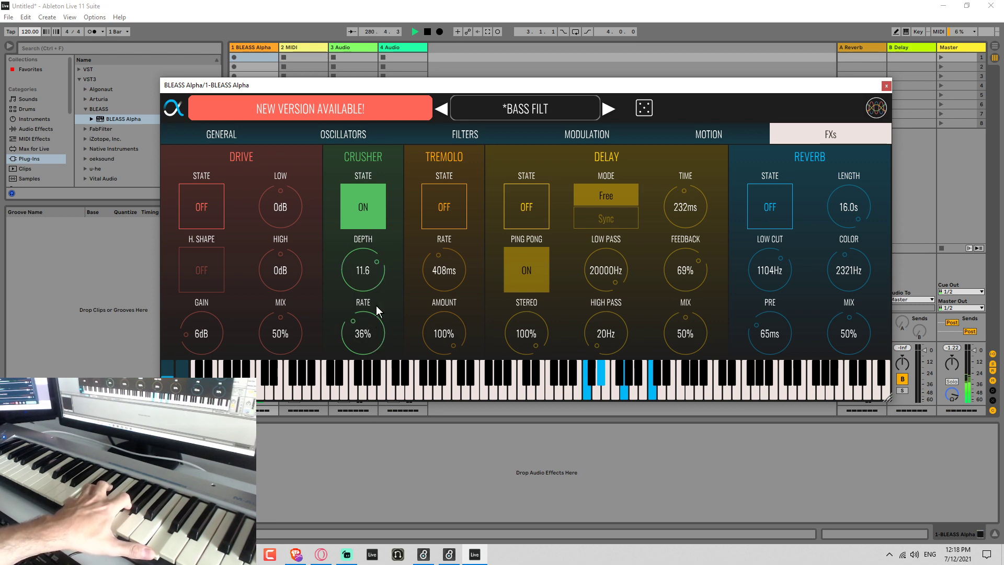
left_click_drag(366, 264, 368, 289)
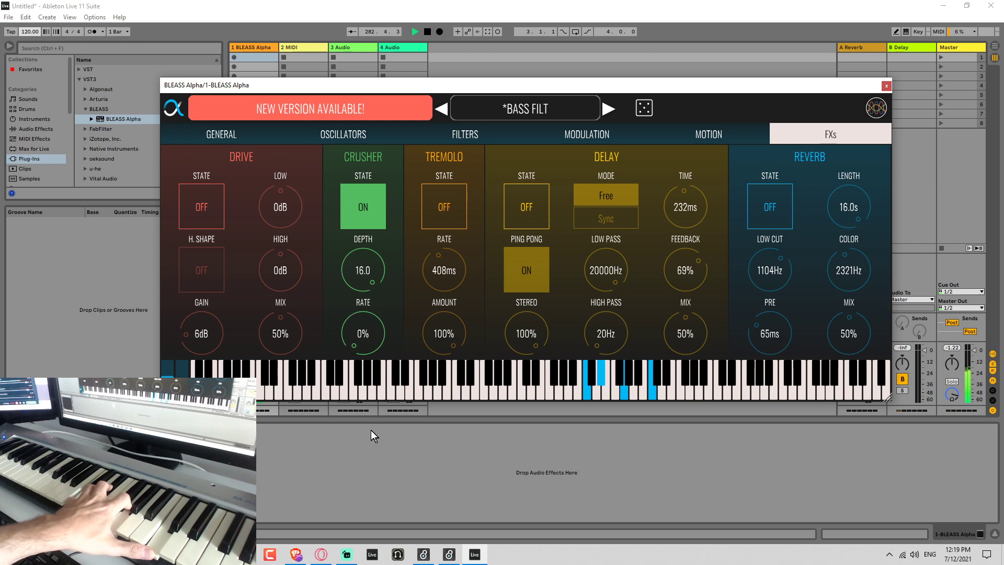
left_click(378, 206)
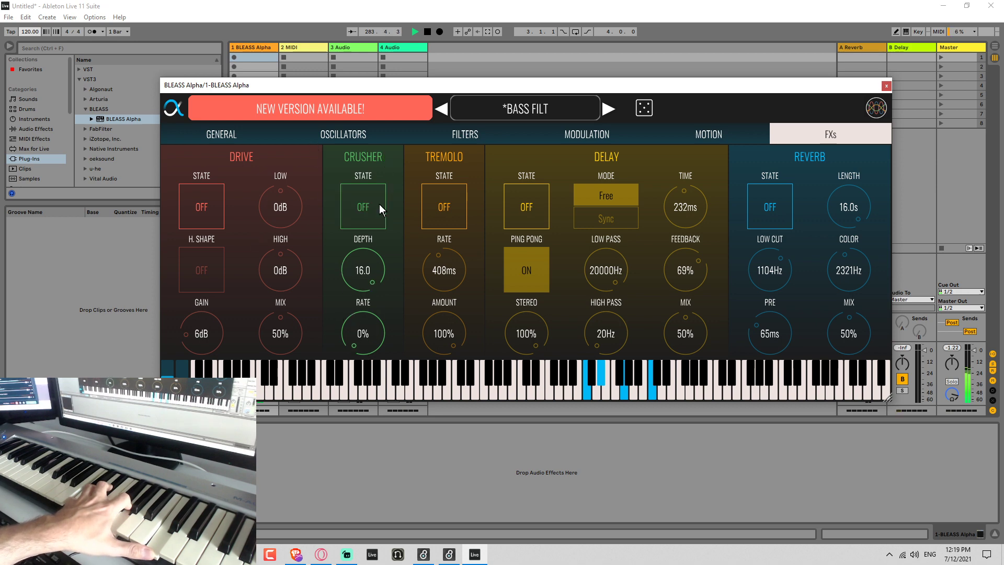
Turn on the drive with H. Shape on, a gain of 32 dB, a high of 7 dB and a mix of 100%.
left_click(212, 211)
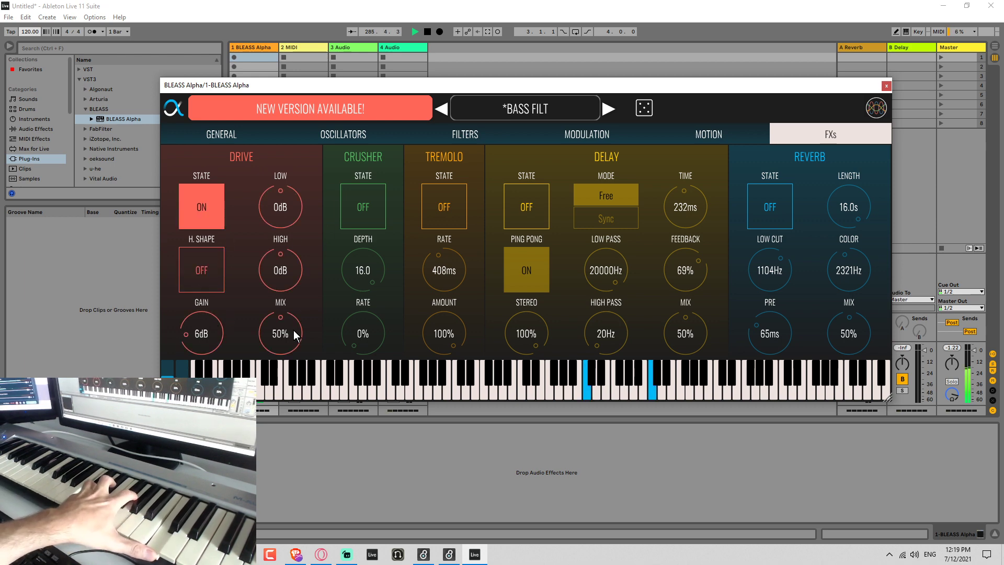
left_click_drag(294, 332, 281, 226)
left_click(212, 259)
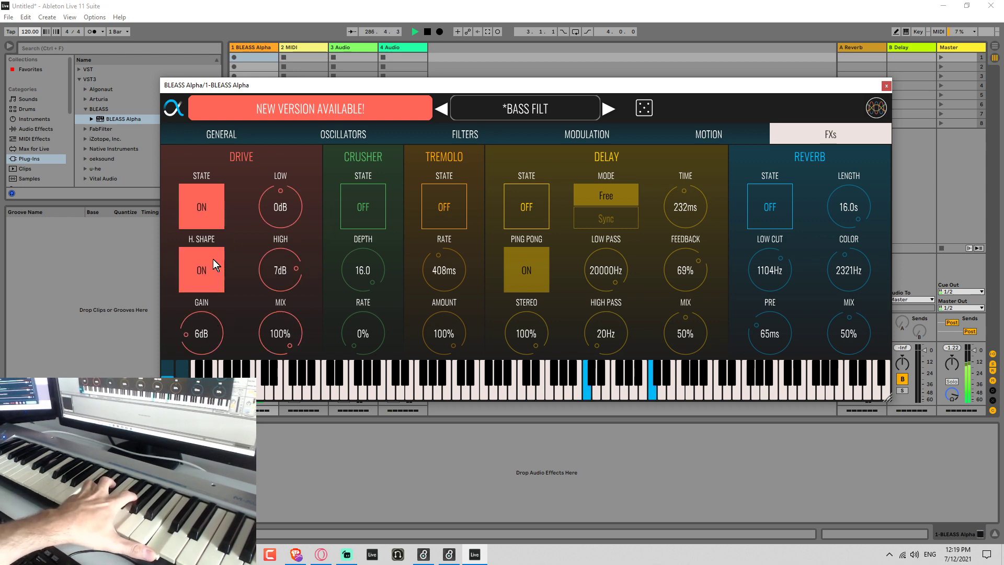
left_click_drag(198, 350, 212, 269)
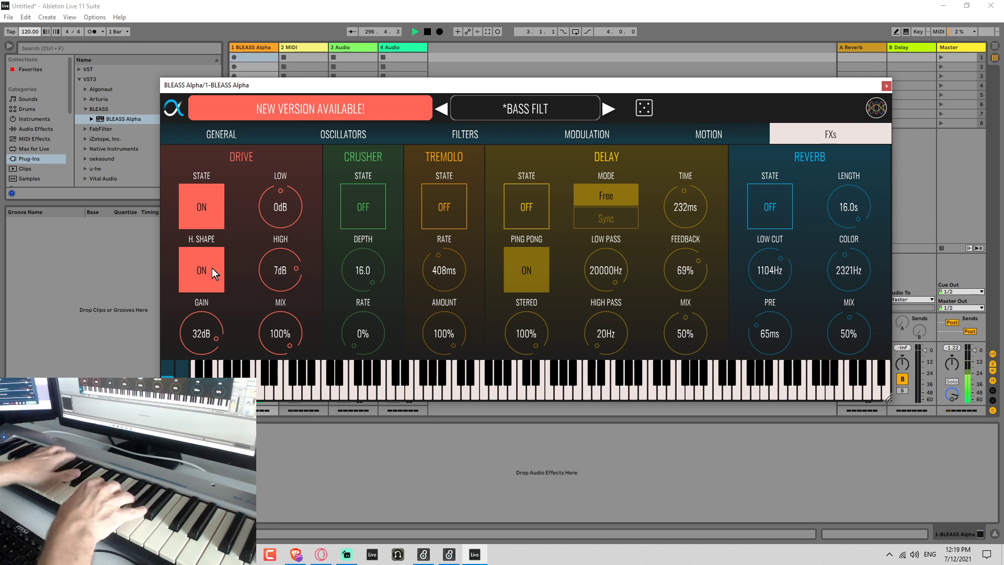
Turn on the reverb with a length of 0.3 s, and turn off the arpeggiator.
left_click(772, 222)
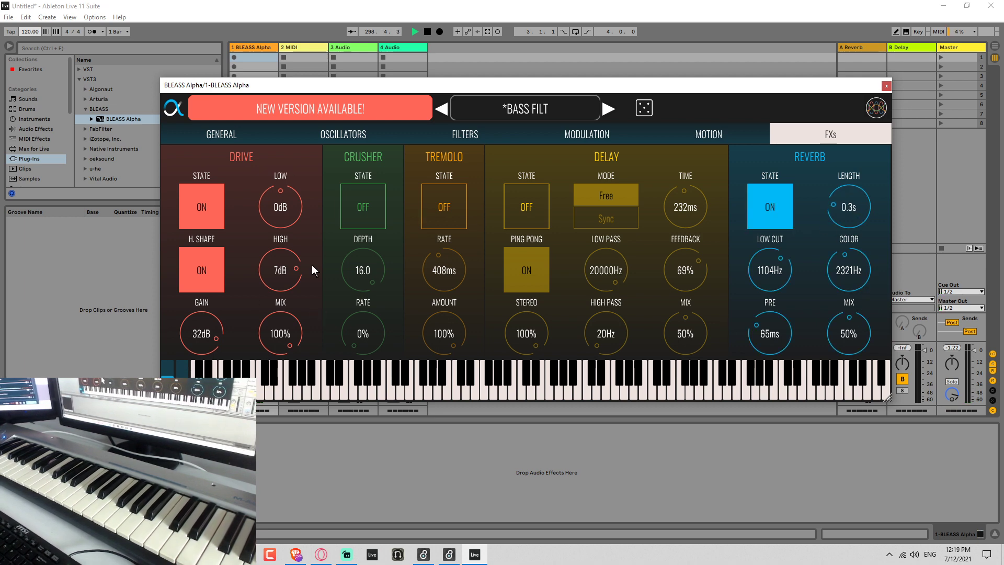
left_click(244, 134)
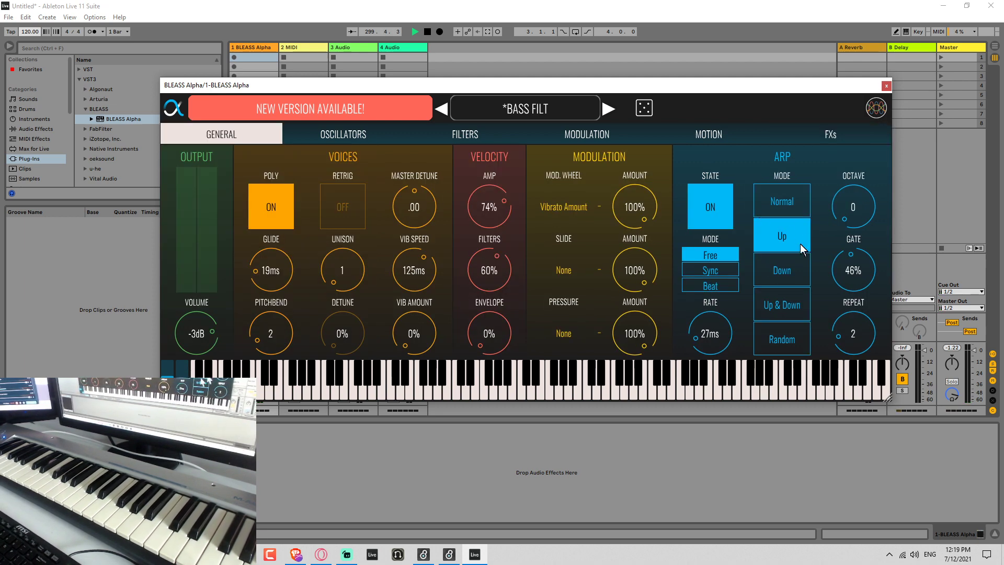
left_click(732, 207)
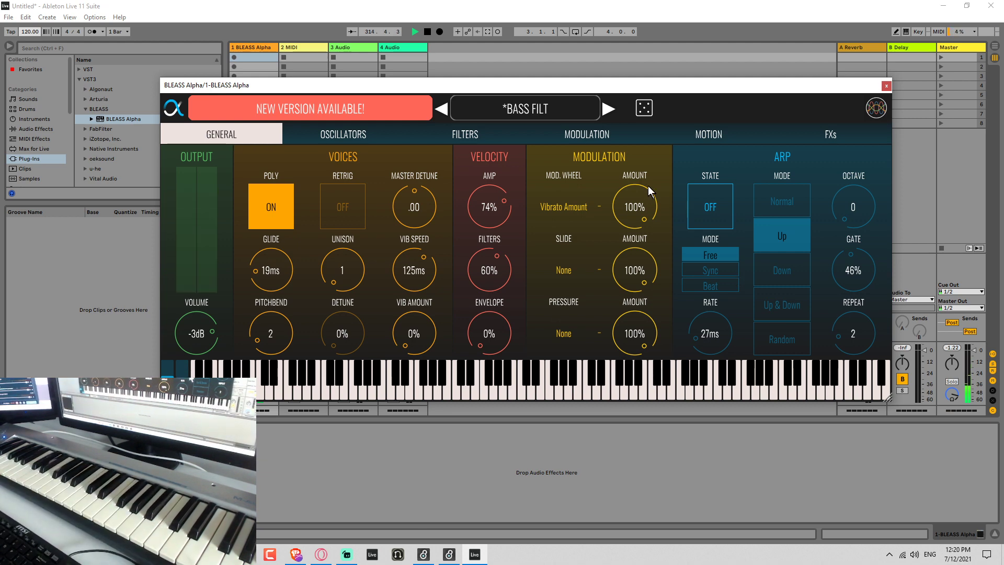
Set oscillator 3 to octave -1 with a mix level of 47%, and set the noise level to 18%.
left_click(831, 134)
left_click(705, 133)
left_click(610, 137)
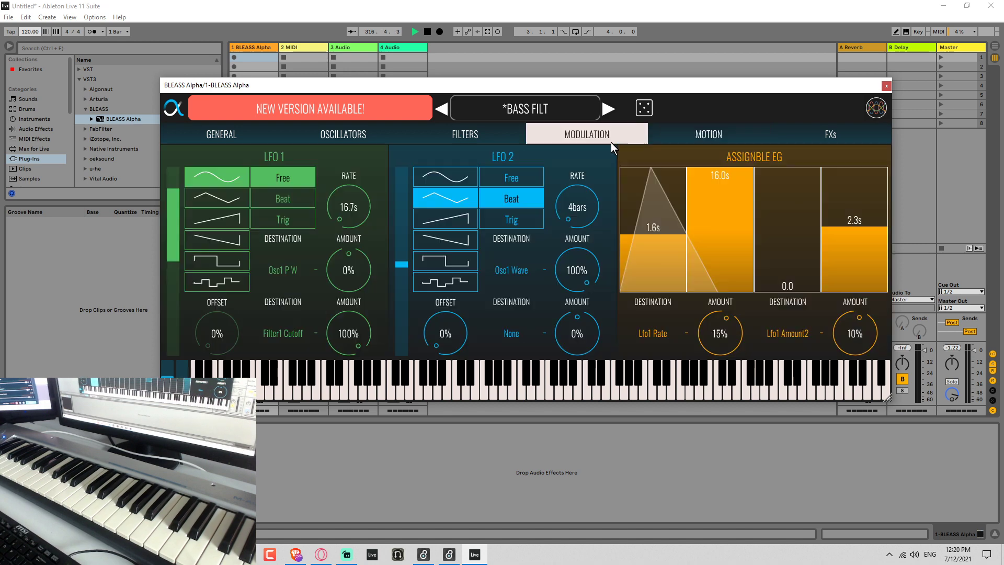
left_click(442, 140)
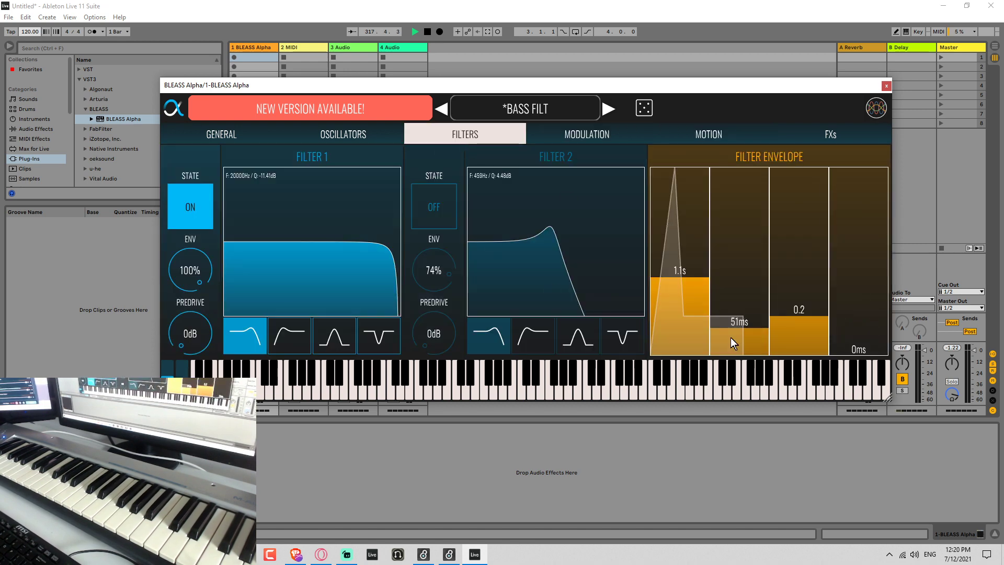
left_click(344, 144)
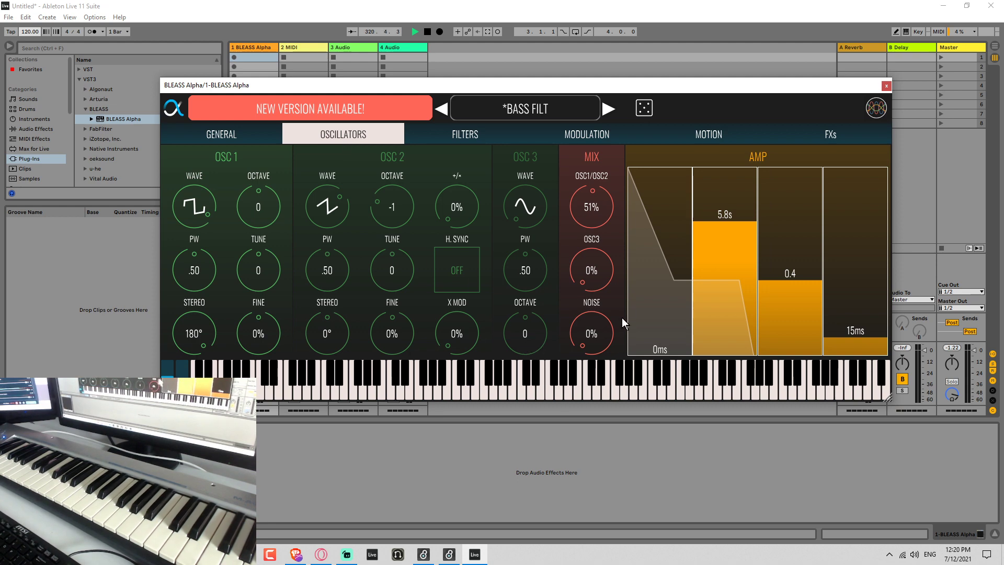
left_click_drag(585, 284, 581, 267)
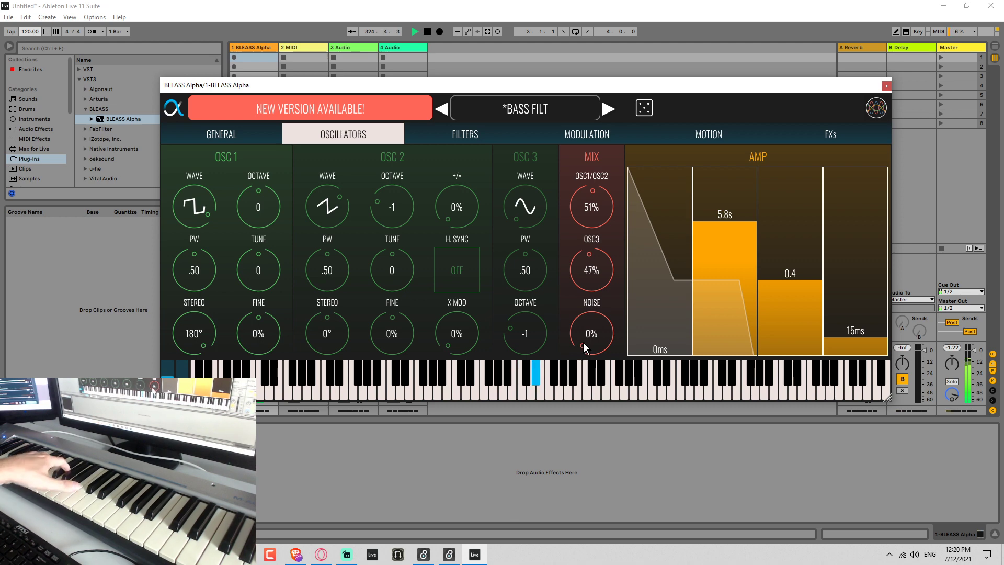
left_click_drag(584, 345, 576, 267)
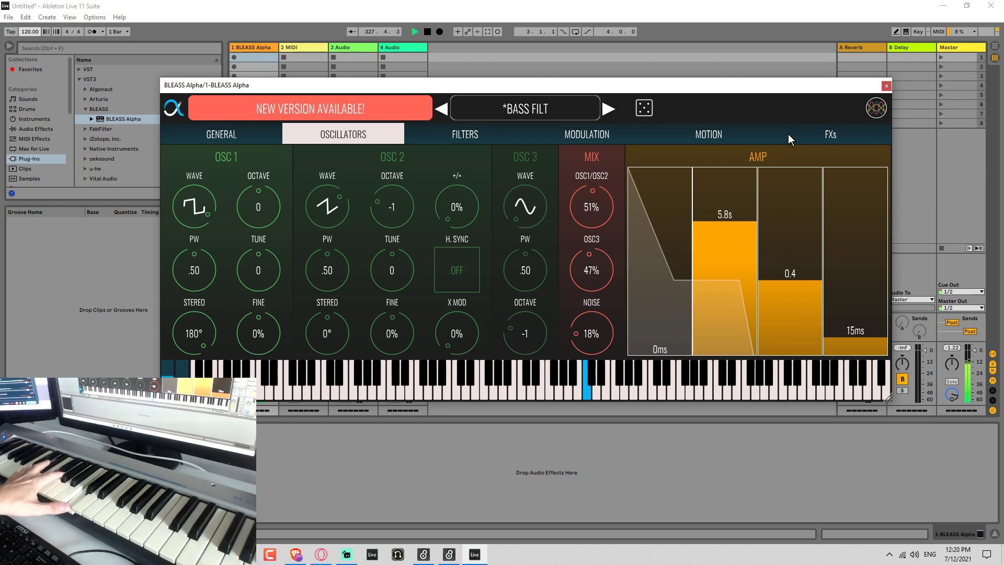
Change the wave shapes of oscillators 1 and 2.
left_click(316, 203)
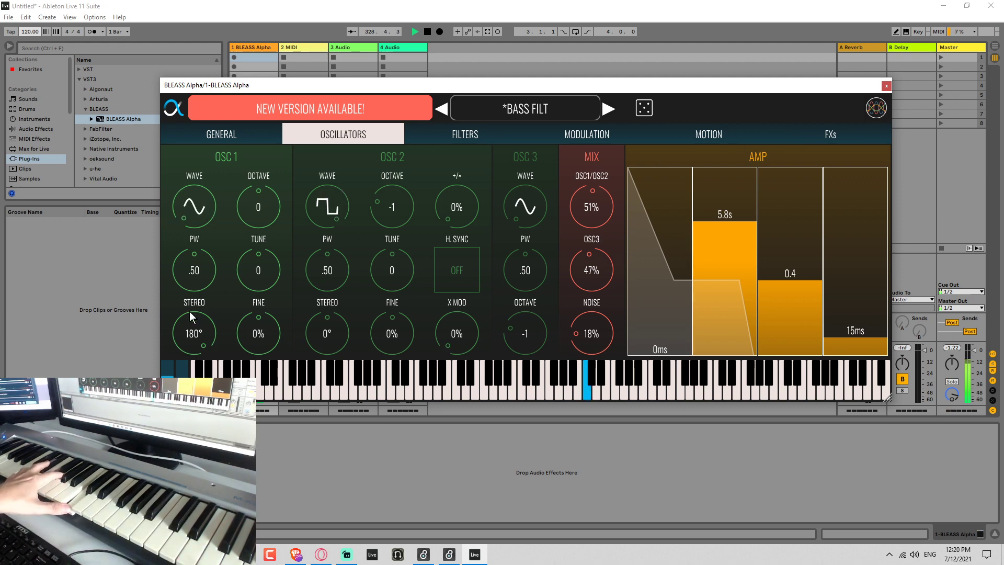
left_click(194, 207)
left_click(324, 212)
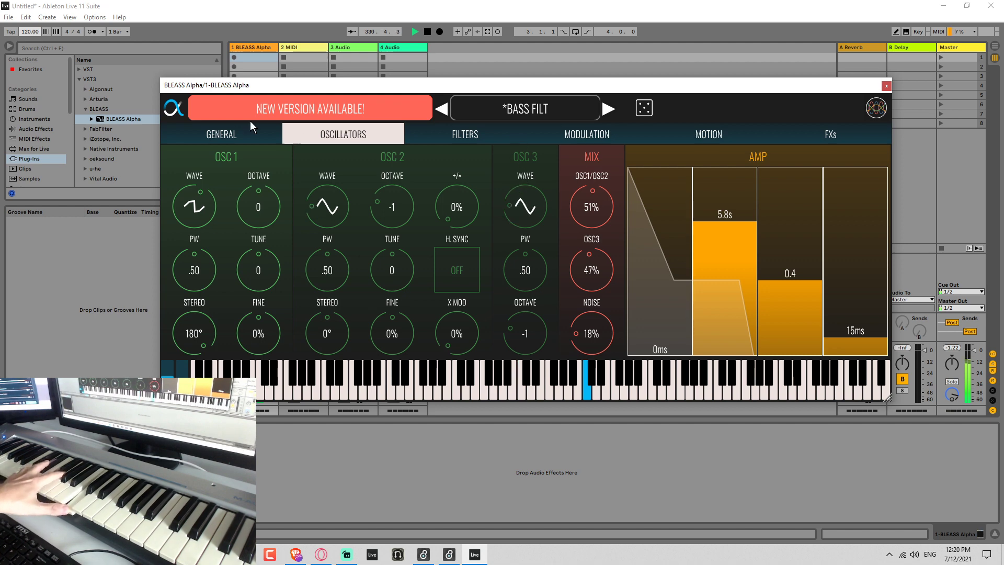
Turn off the drive and set the reverb's length to 6.3 s.
left_click(249, 134)
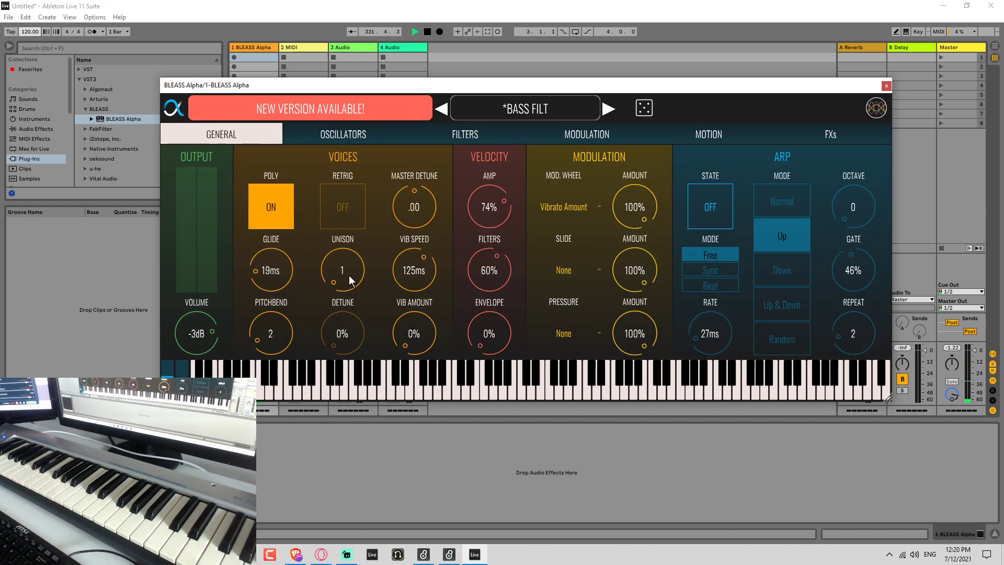
left_click(859, 136)
left_click(205, 204)
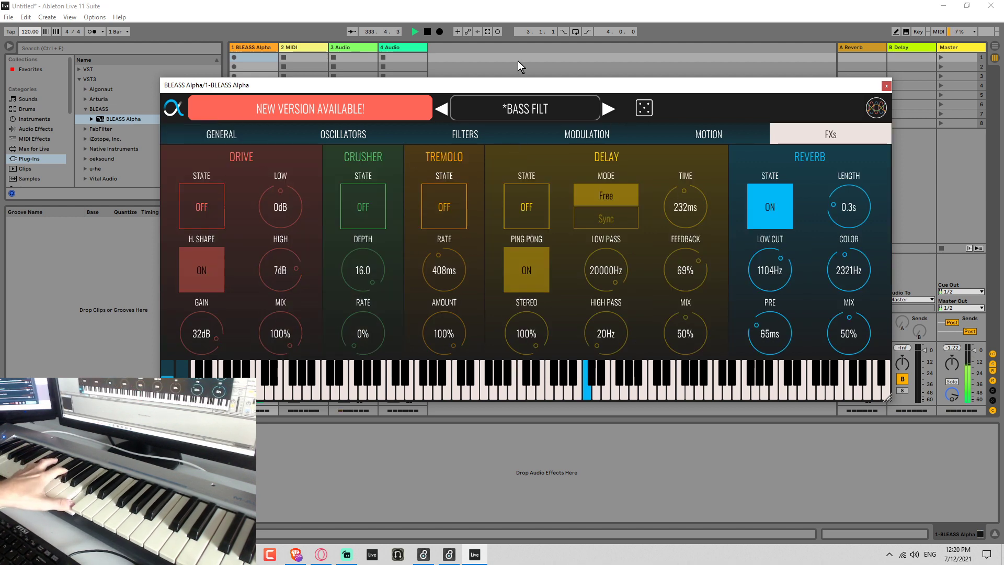
left_click(853, 191)
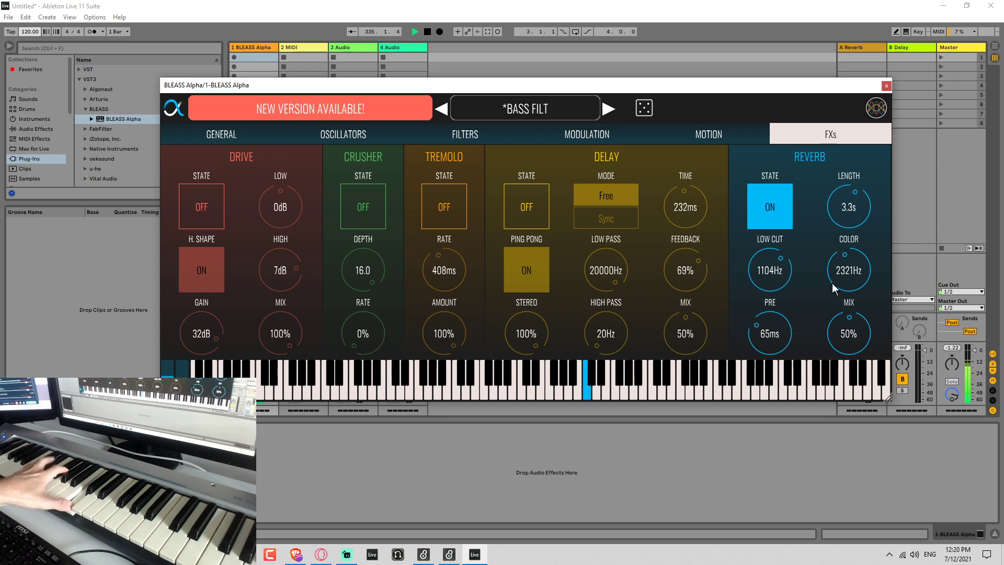
left_click(855, 193)
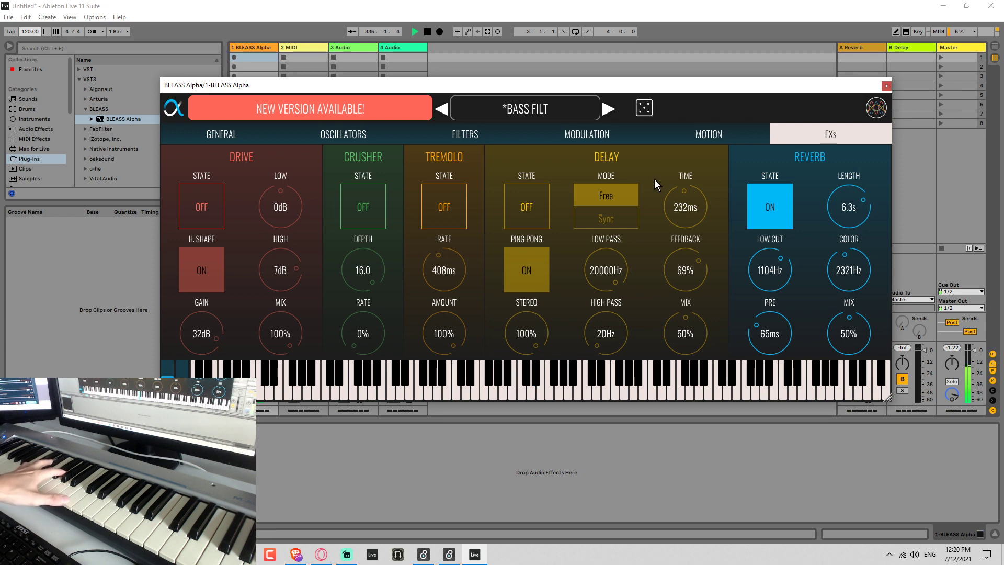
Change the wave shapes of oscillators 2 and 3.
left_click(351, 137)
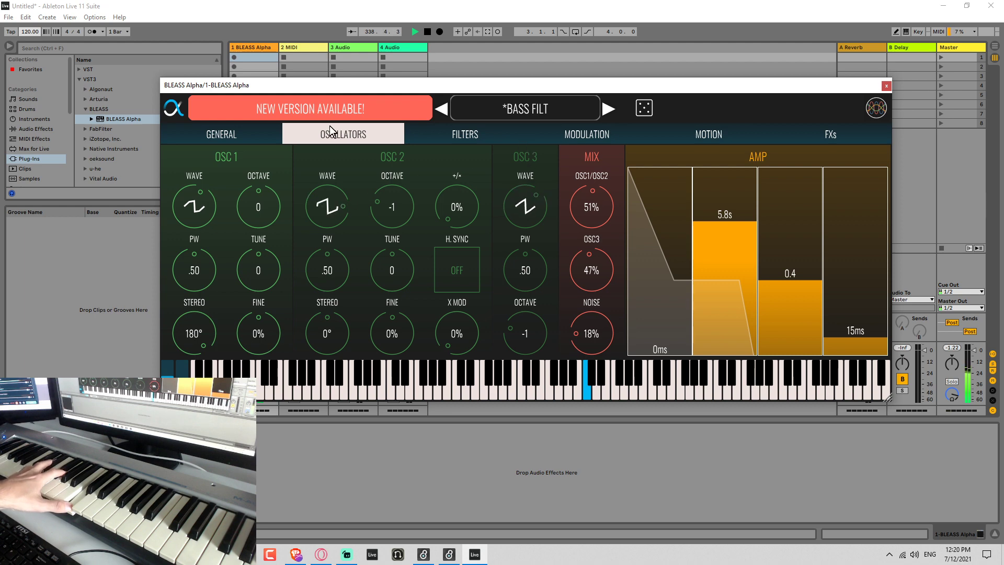
Try a unison of 6 voices with 100% detune, and reset the unison to 1 and the detune to 0%.
left_click(236, 130)
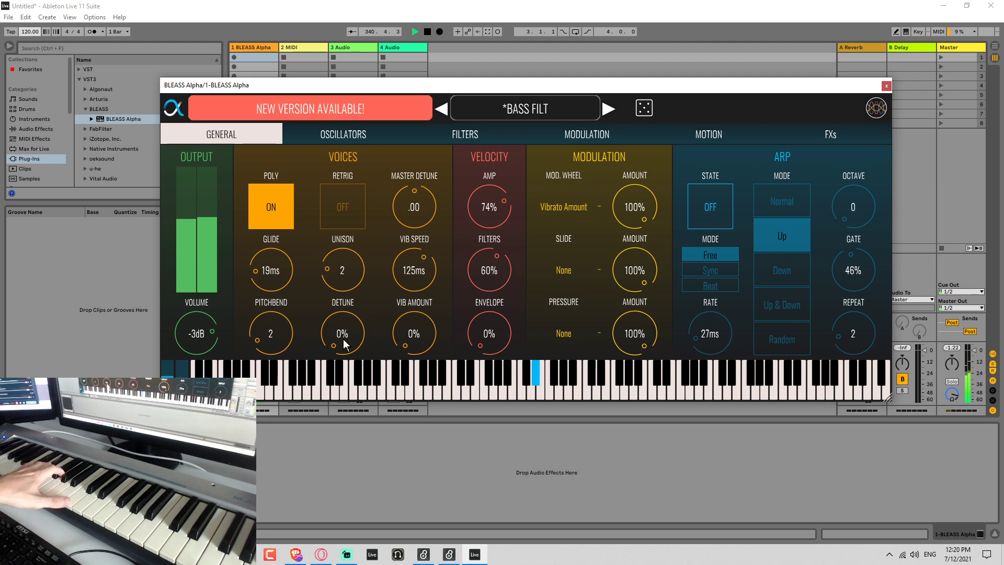
left_click_drag(342, 339, 359, 294)
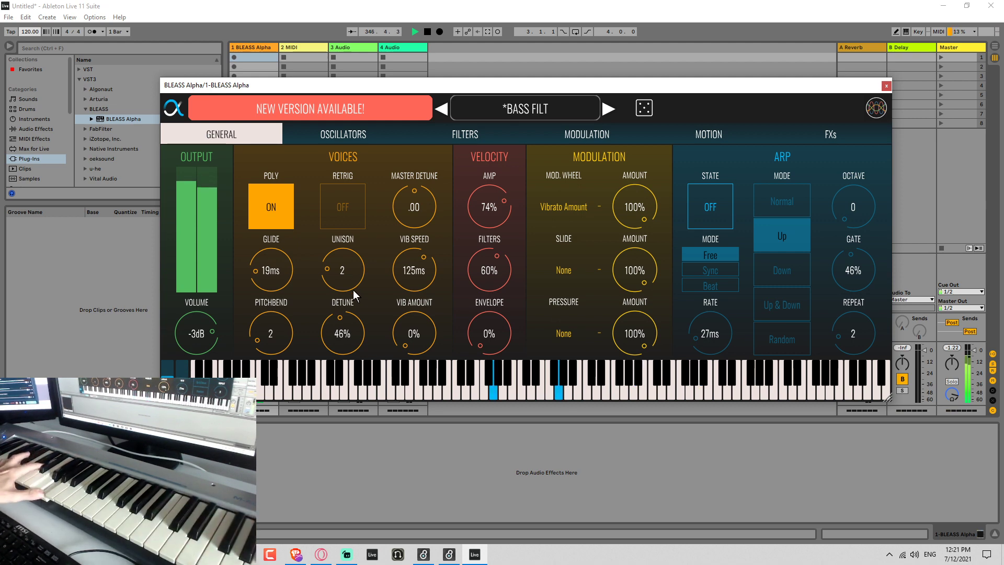
left_click_drag(347, 277, 409, 140)
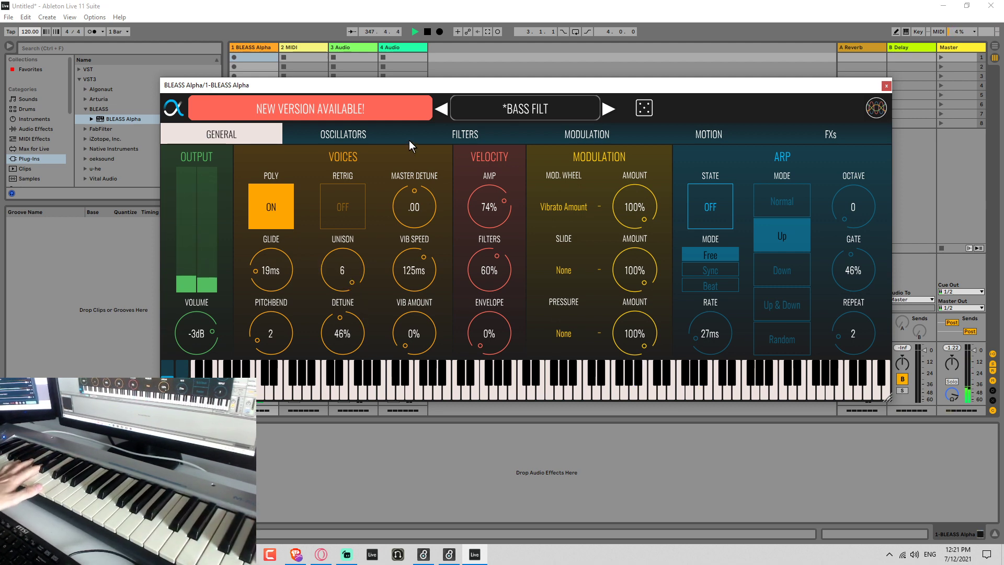
left_click_drag(355, 336, 351, 3)
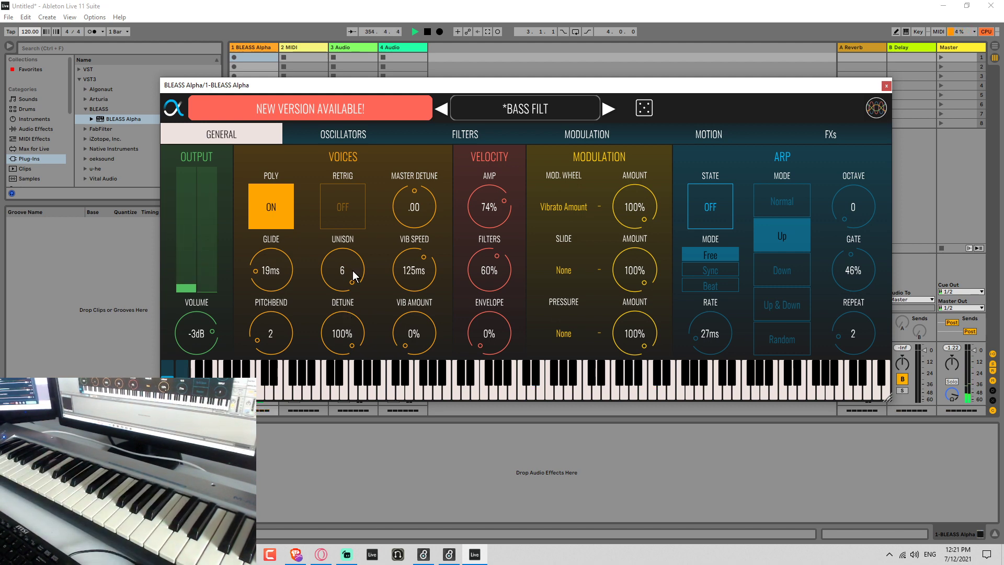
left_click_drag(351, 271, 357, 361)
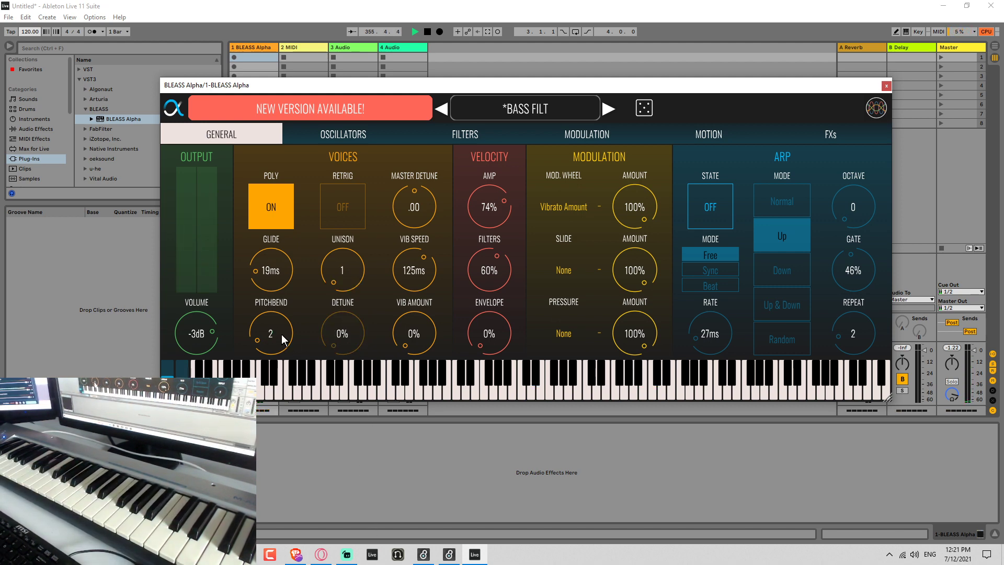
Set the pitch bend range to 12 and the vibrato speed to 4.0 s.
left_click_drag(283, 338, 321, 7)
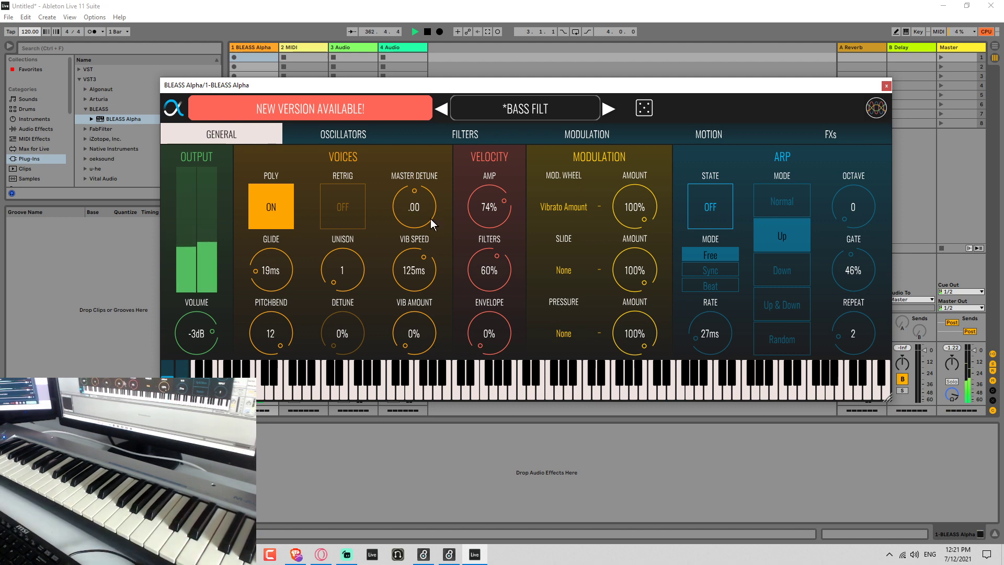
left_click_drag(420, 267, 421, 205)
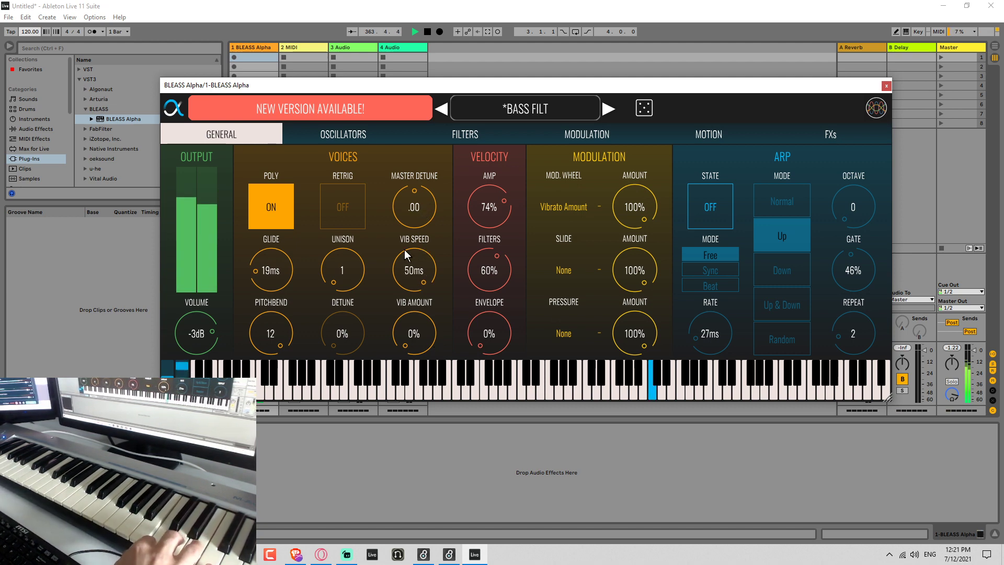
left_click_drag(413, 273, 422, 408)
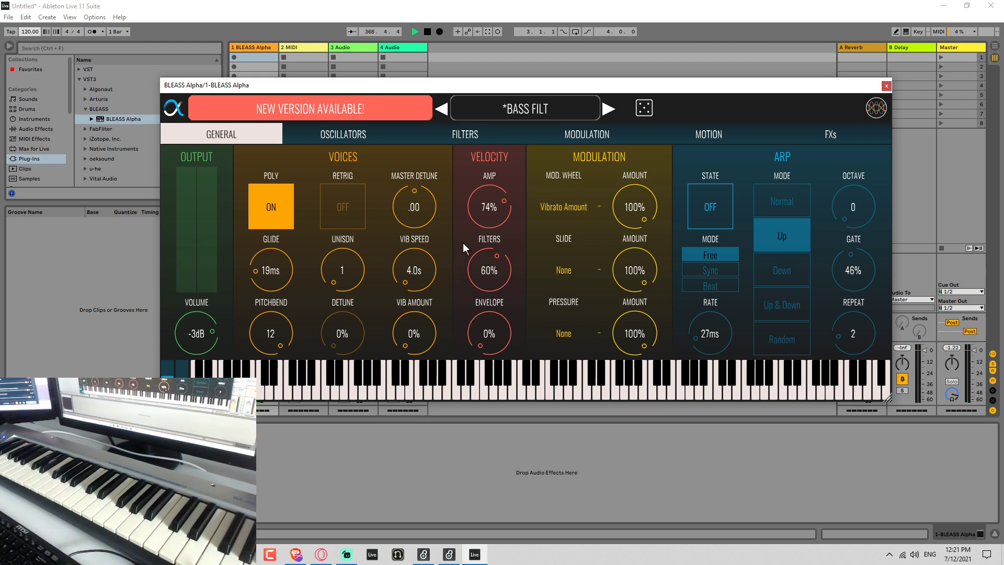
Set filter 1's cutoff to 100 Hz and the filters' velocity amount to 100%.
left_click(464, 131)
left_click_drag(285, 284, 265, 275)
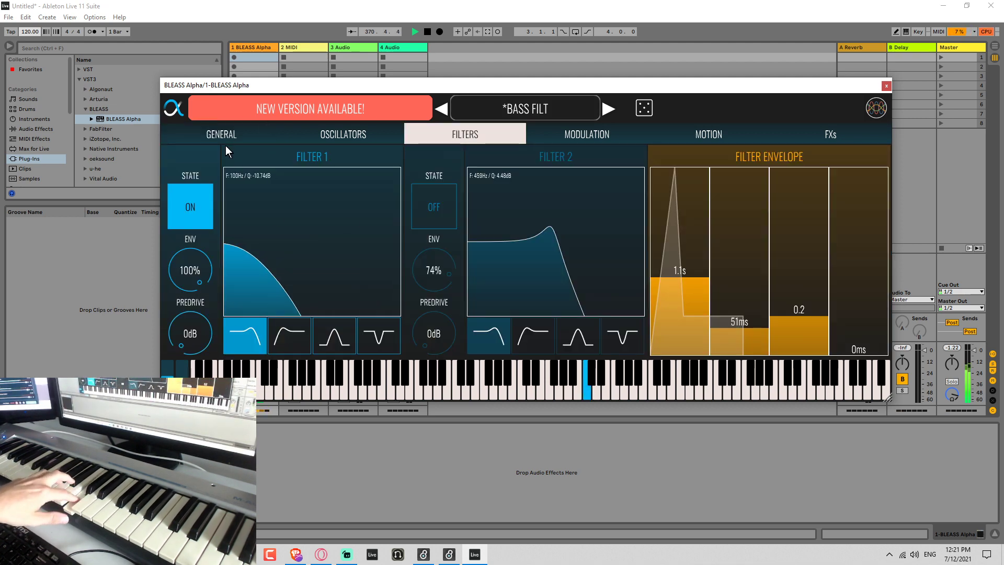
left_click(224, 137)
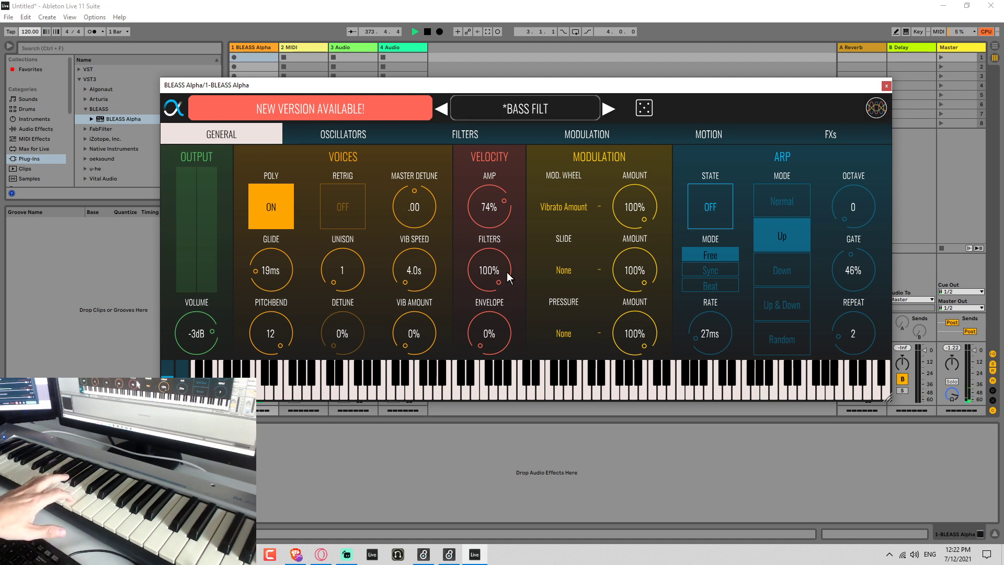
Reset LFO 1's Filter1 Cutoff modulation amount to 0%.
left_click(475, 140)
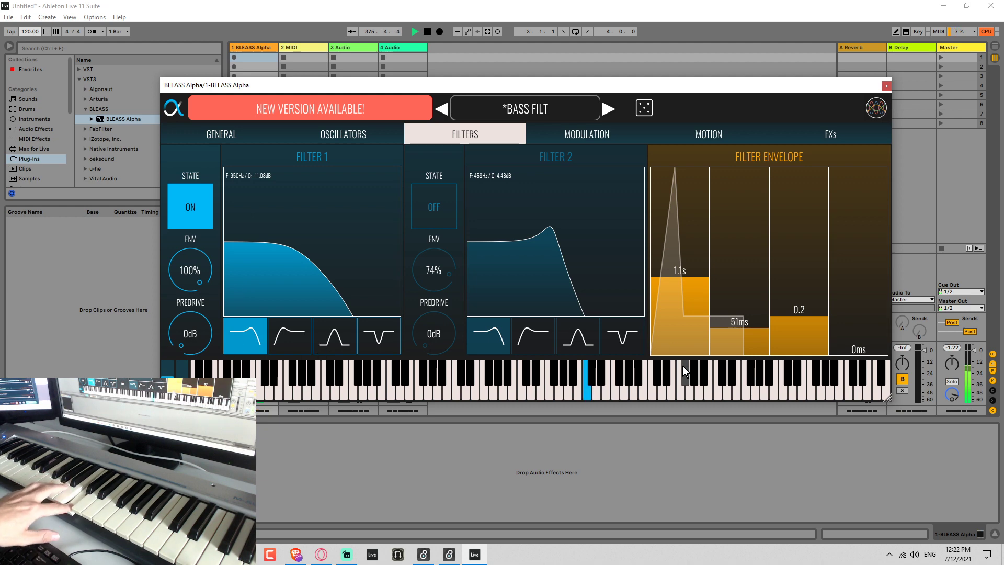
left_click(591, 132)
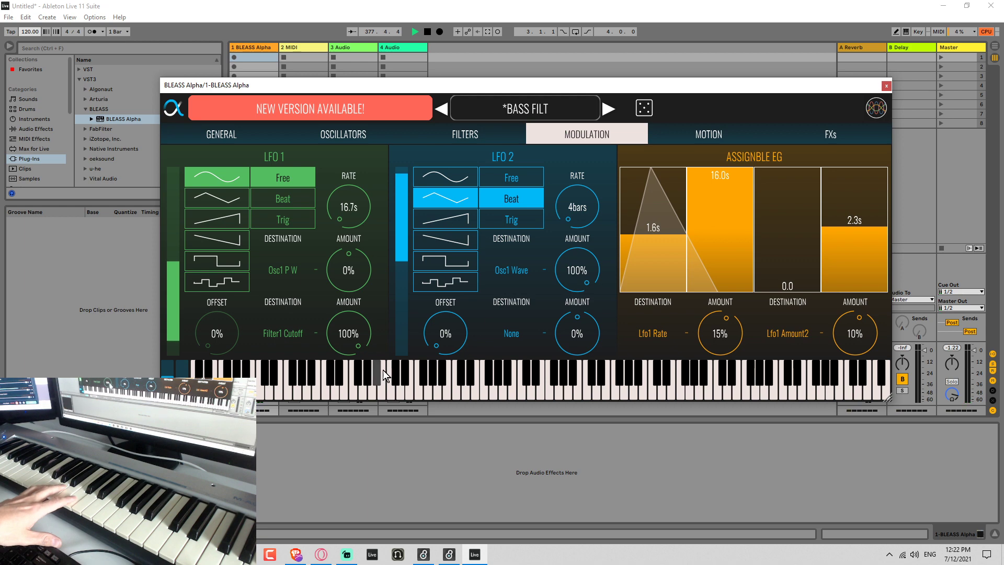
double_click(350, 340)
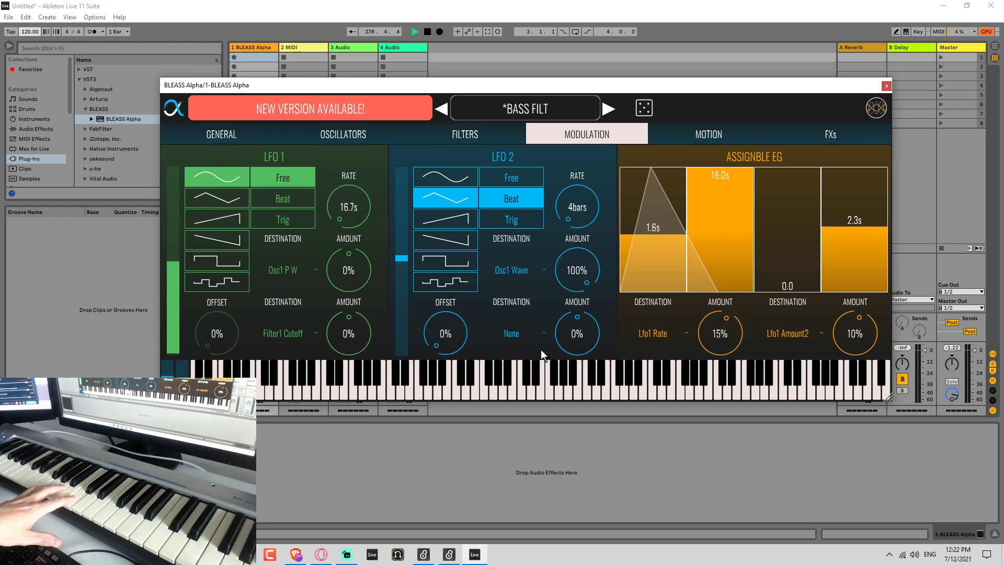
Set the amp velocity amount to 100%, try 100% for the envelope velocity, and reset the envelope velocity to 0%.
left_click(716, 132)
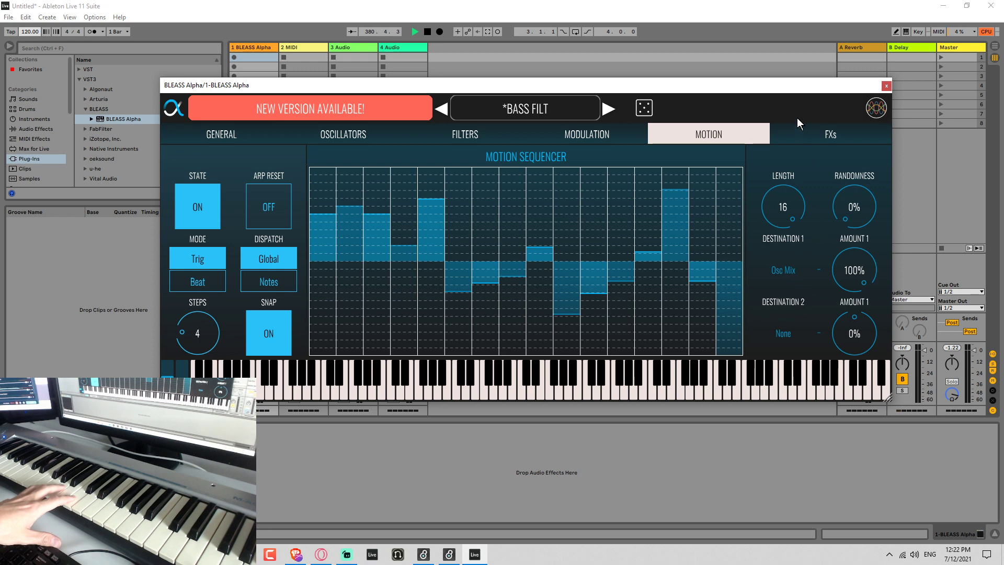
left_click(251, 137)
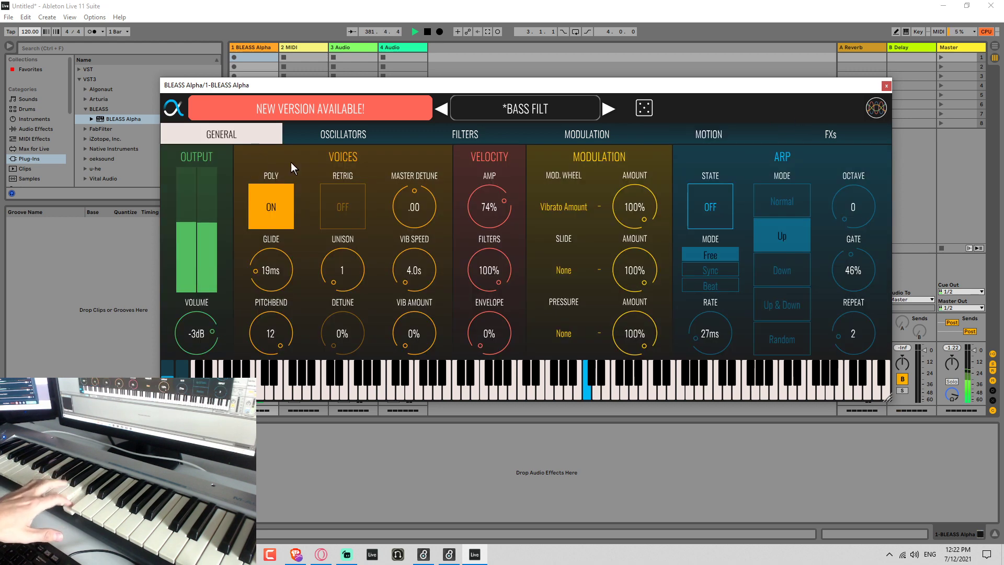
double_click(497, 226)
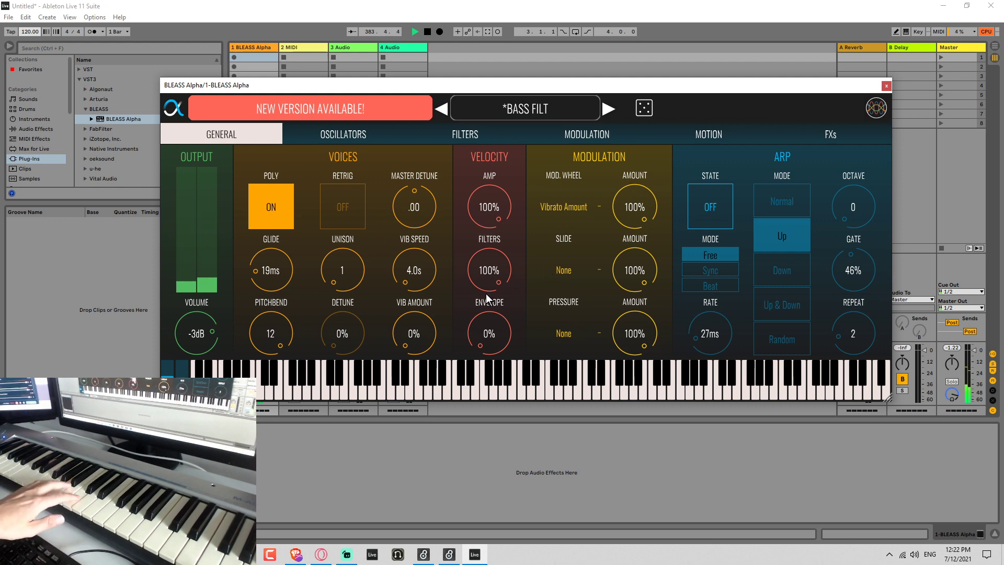
left_click_drag(491, 265, 494, 206)
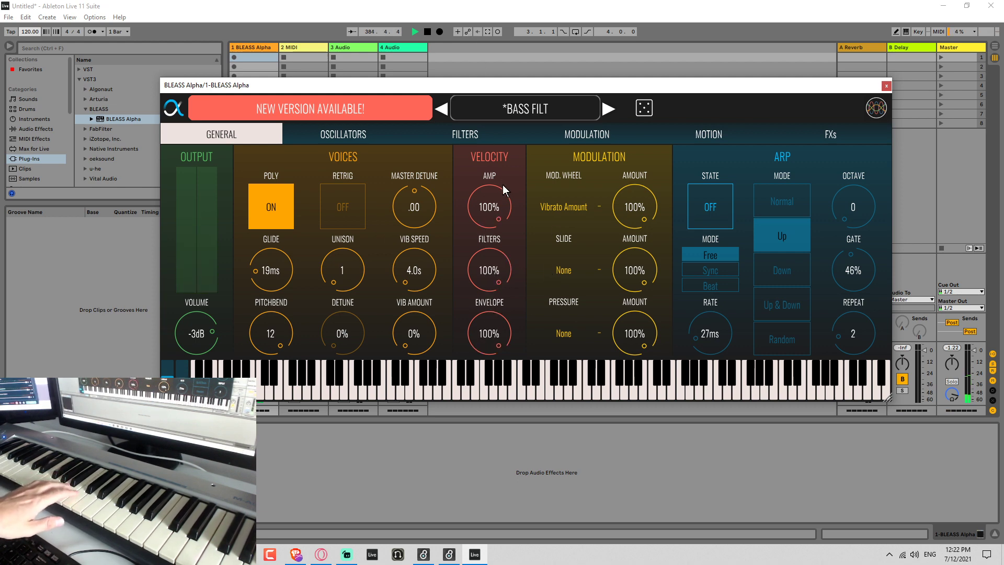
double_click(476, 342)
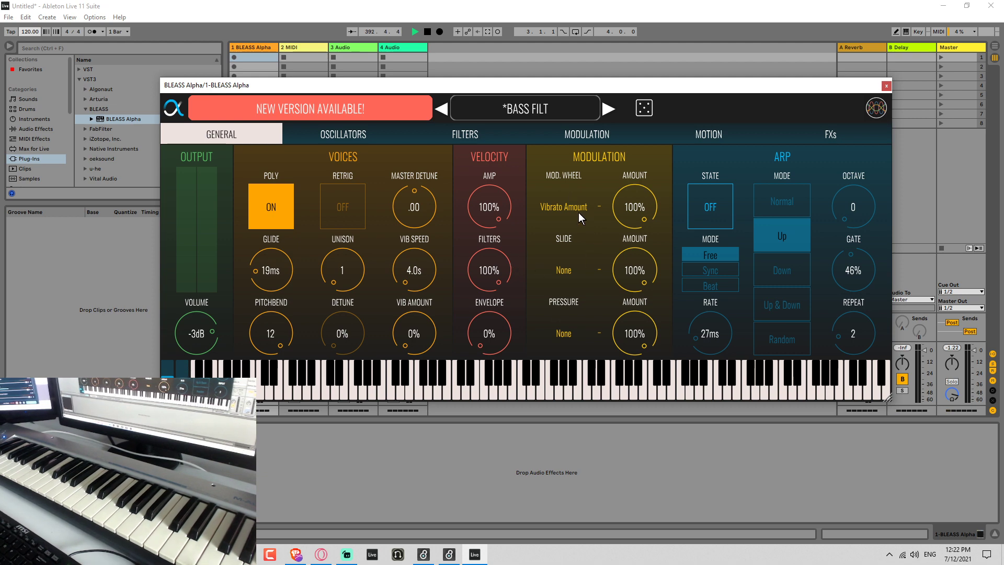
Review the synth's oscillator, filter, modulation, motion sequencer and effects pages, finishing on the general settings.
left_click(337, 134)
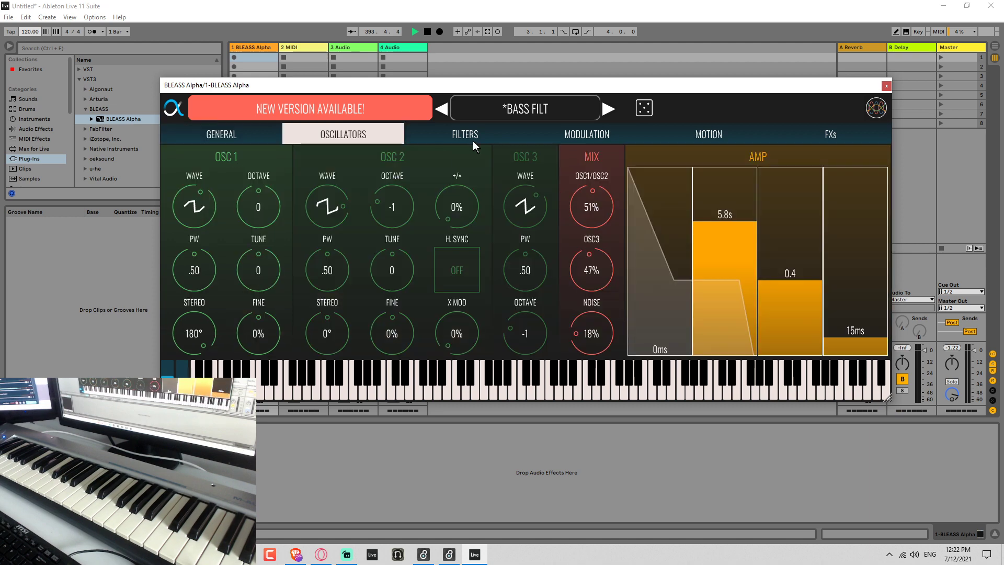
left_click(470, 137)
left_click(592, 139)
left_click(722, 139)
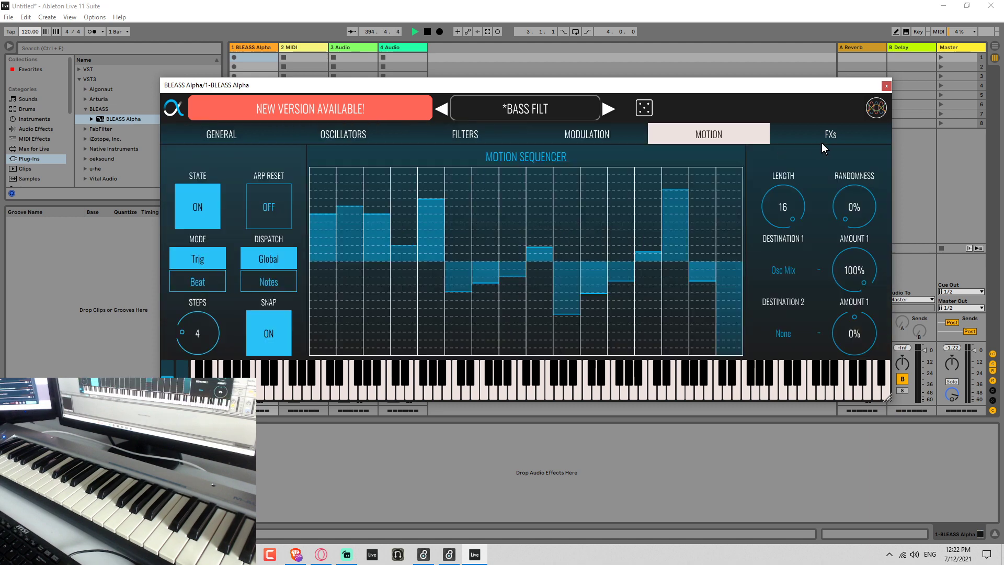
left_click(821, 141)
left_click(696, 137)
left_click(544, 134)
left_click(428, 134)
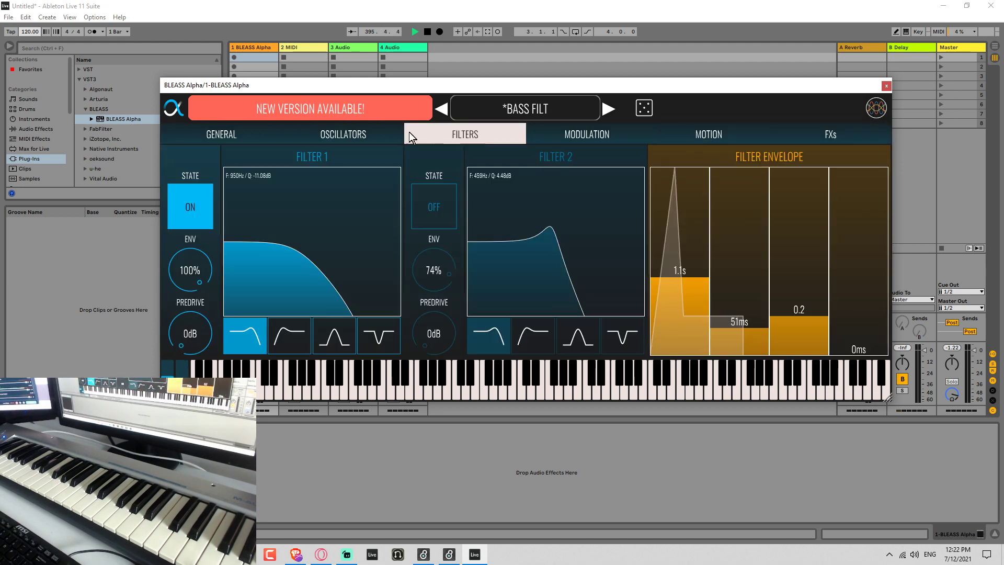
left_click(361, 133)
left_click(218, 136)
left_click(335, 136)
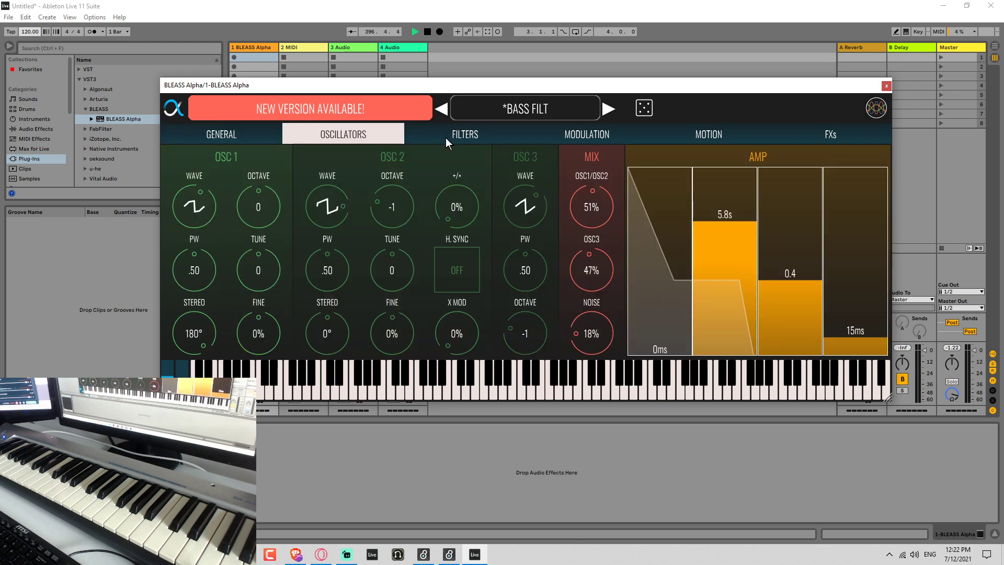
left_click(473, 133)
left_click(340, 137)
left_click(244, 139)
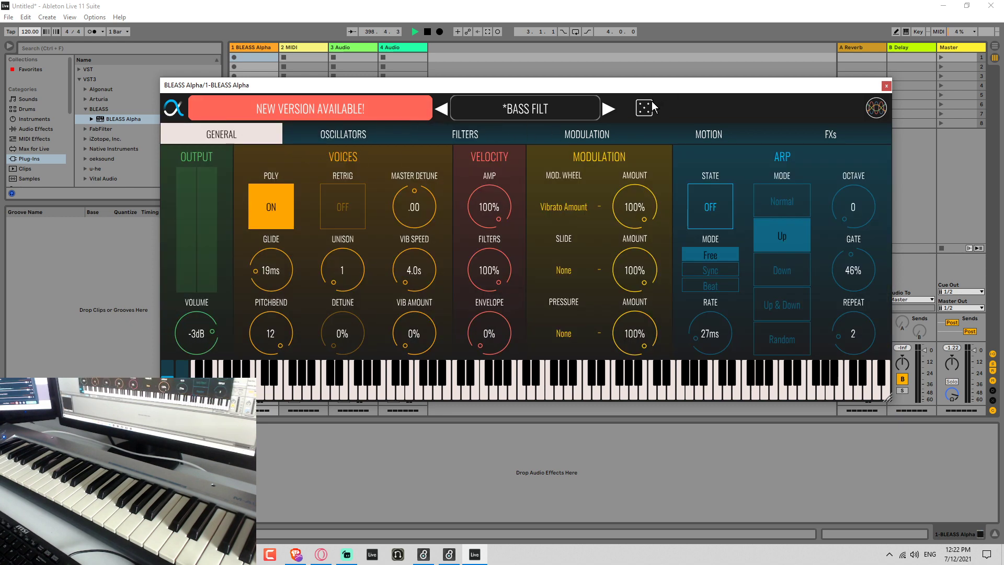
Randomize the patch's parameters eight times to try out different generated sounds.
left_click(646, 108)
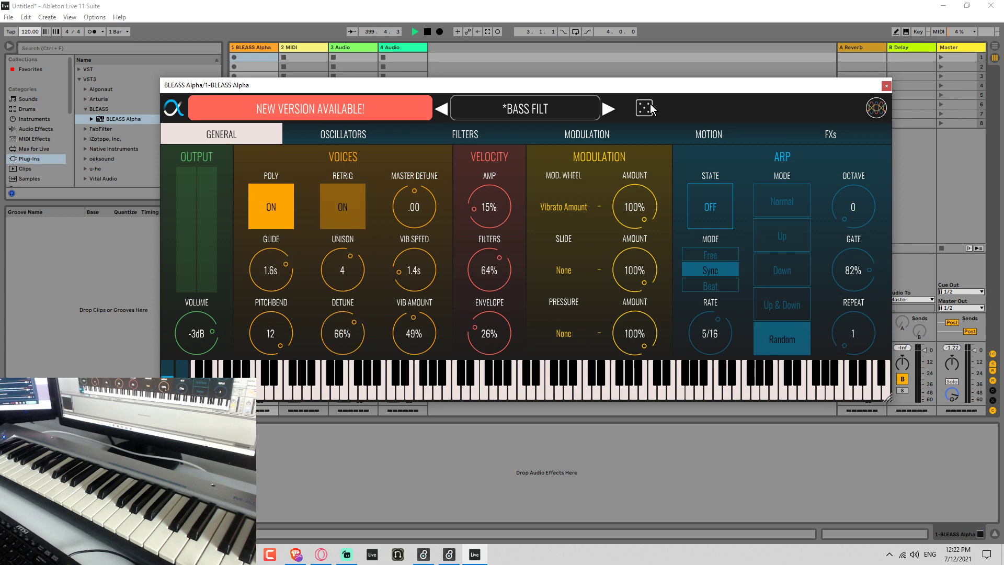
left_click(651, 107)
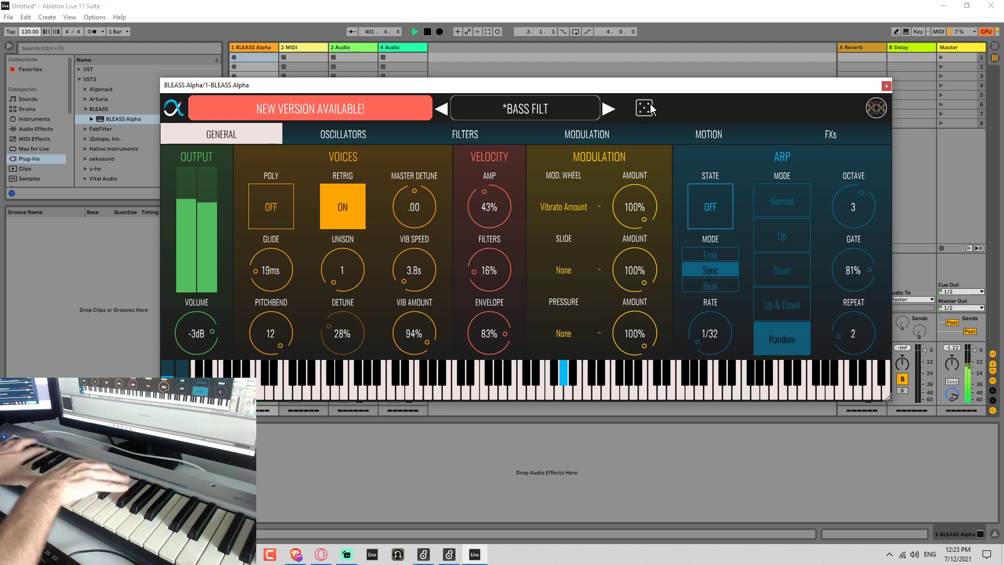
left_click(651, 108)
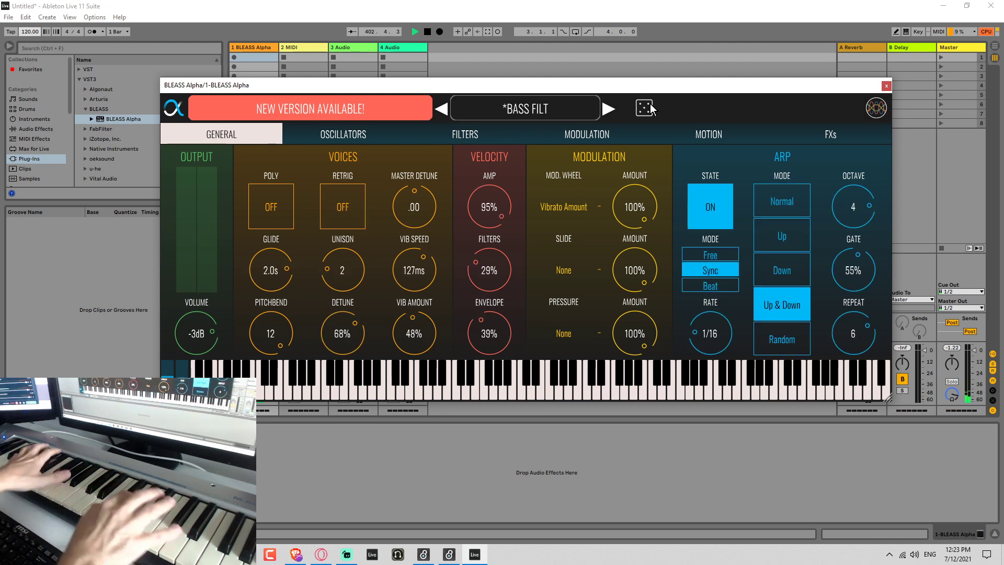
left_click(652, 107)
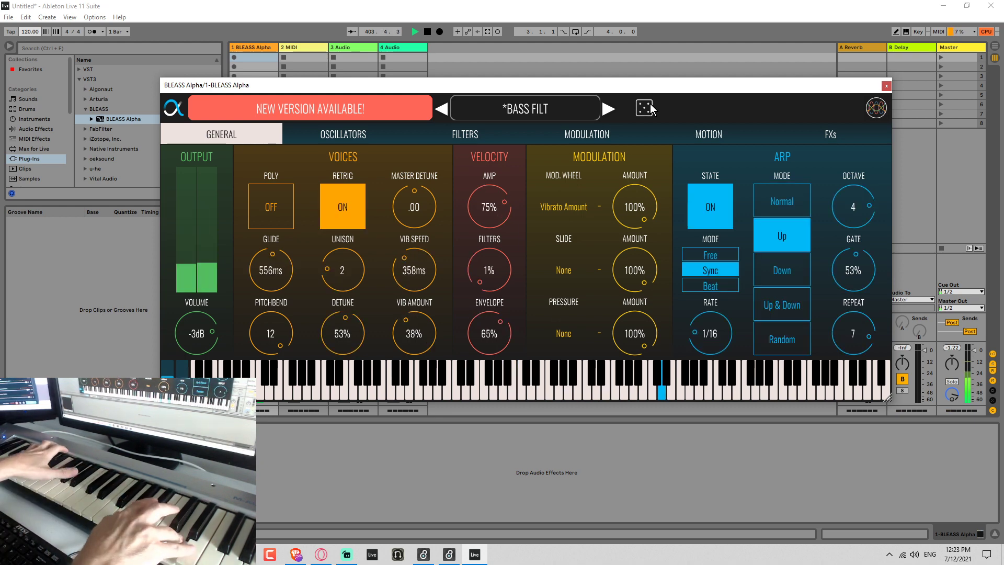
left_click(652, 108)
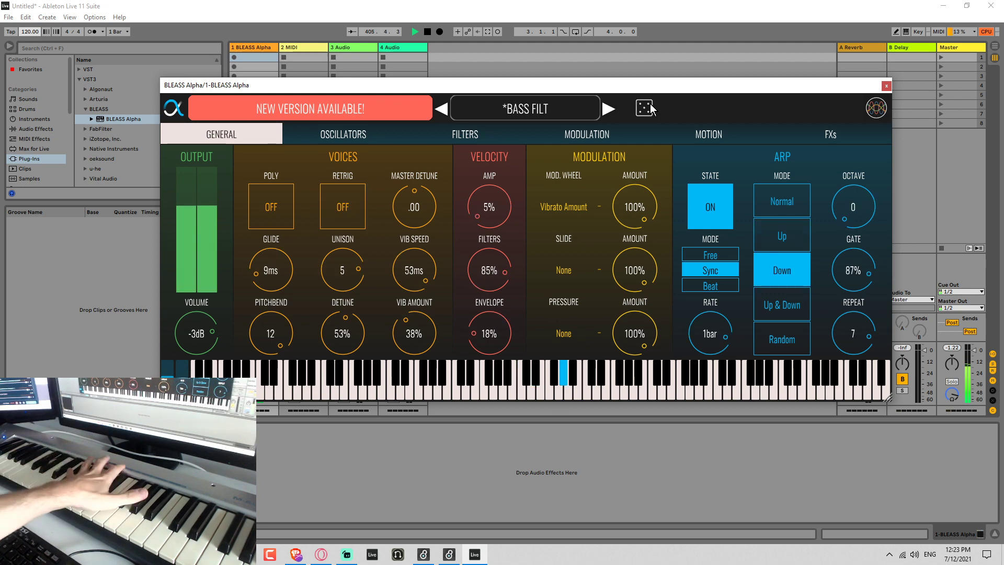
left_click(652, 108)
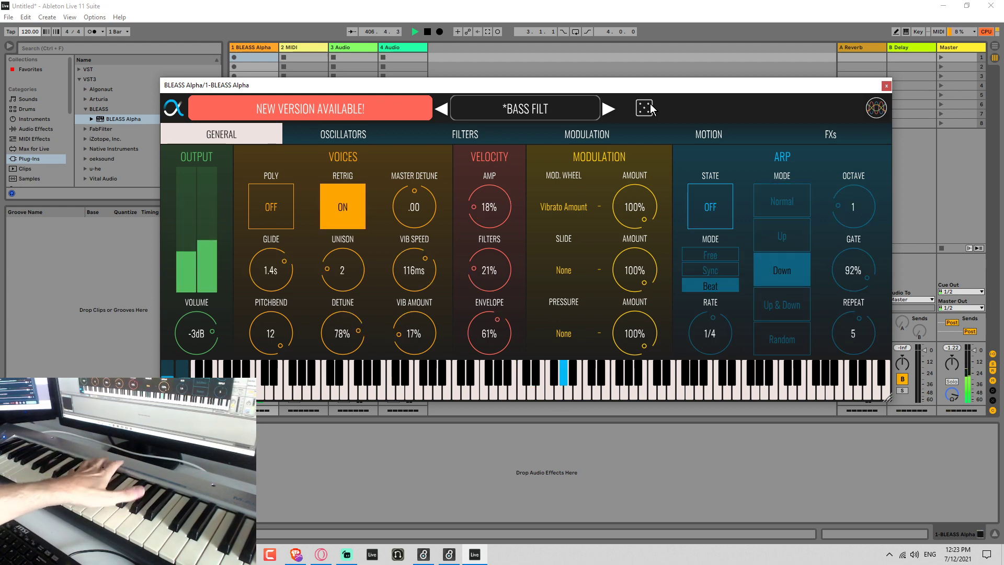
left_click(651, 107)
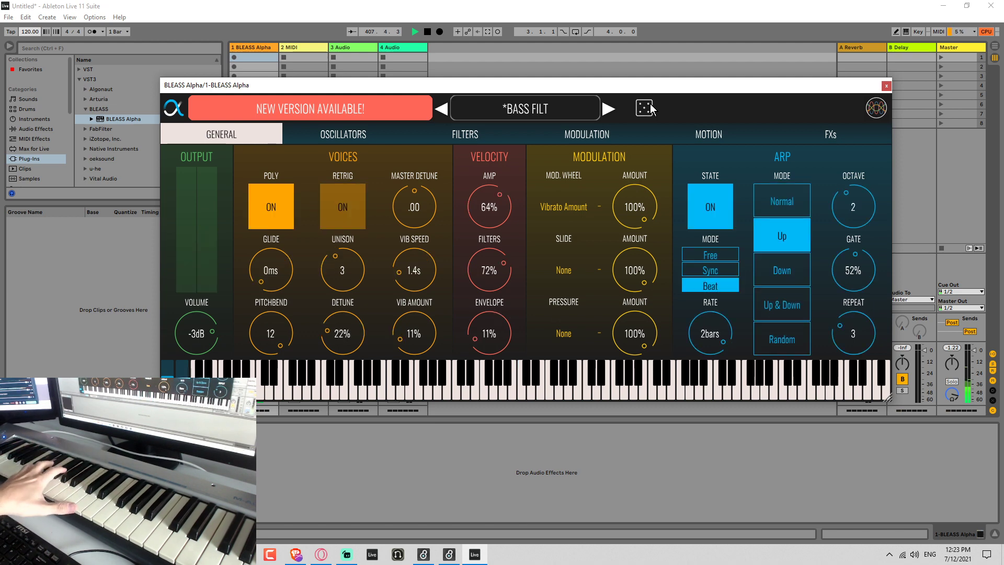
left_click(651, 107)
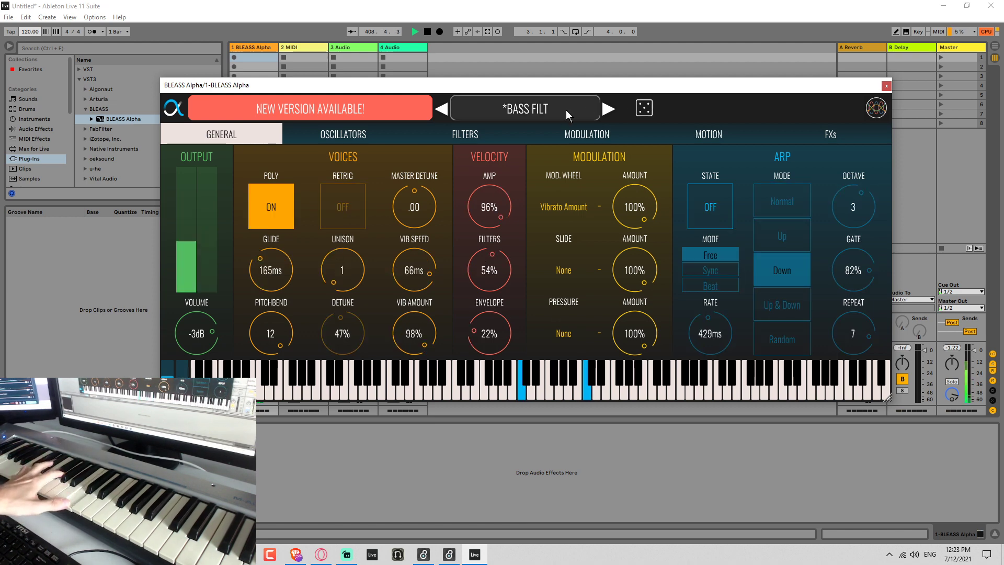
Add the Sequence category to the Bass preset filter and audition Arpeggiated Cello, Astrakal, Bachs Cello and Bass Filt.
scroll(445, 202, "down", 5)
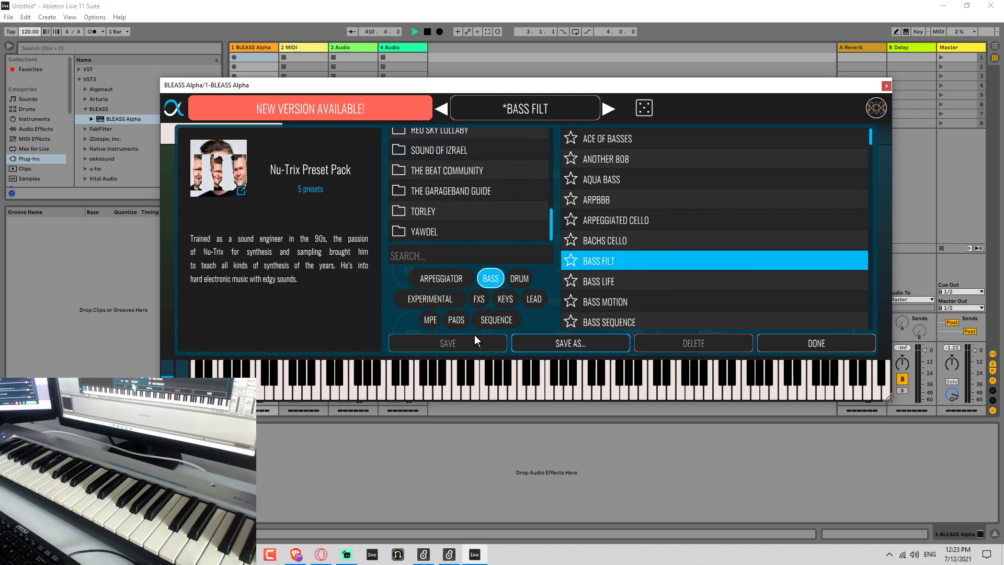
left_click(508, 317)
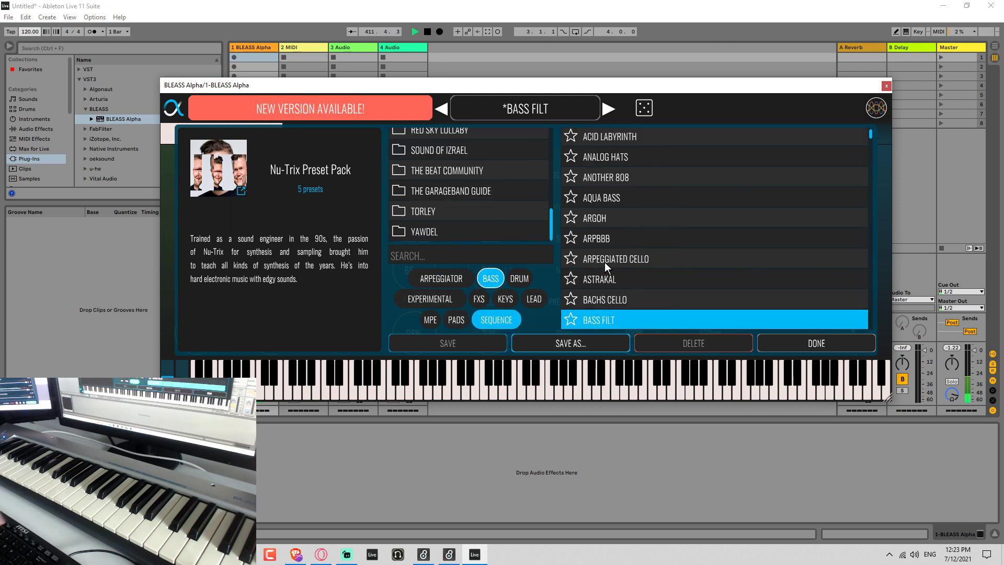
left_click(604, 262)
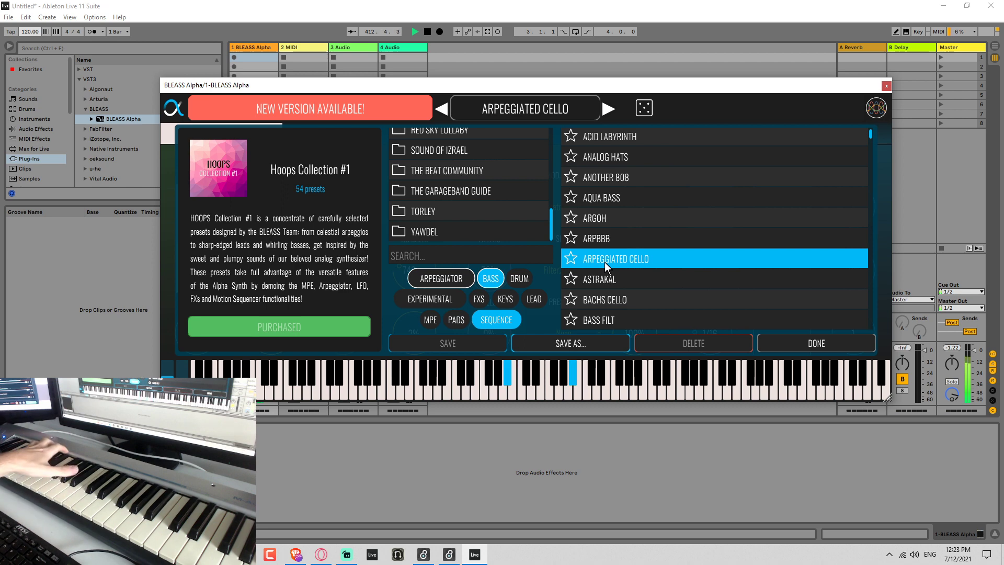
left_click(610, 280)
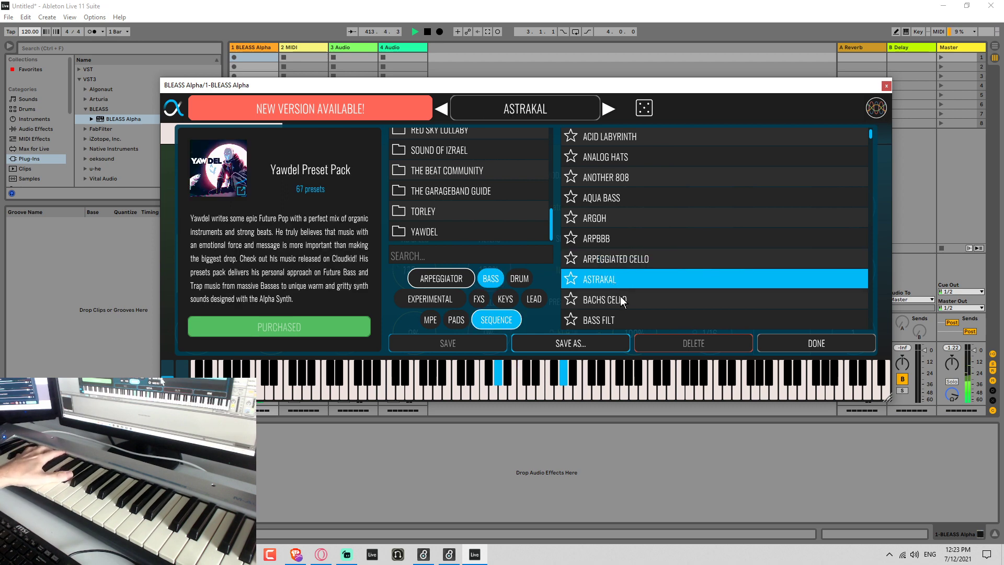
left_click(621, 296)
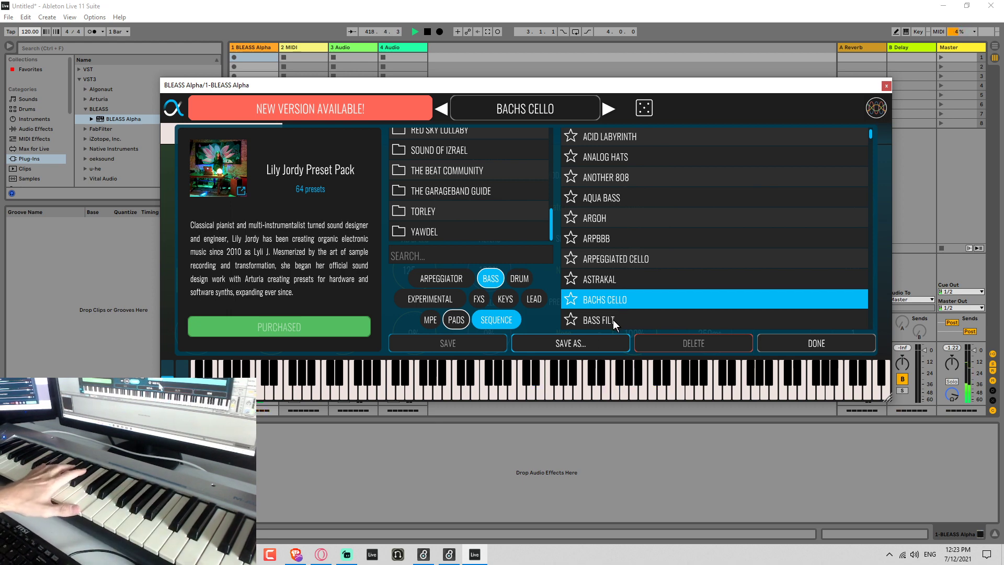
left_click(613, 319)
Audition the Bassos, Basspt, Basstaman and Bayz presets.
scroll(639, 241, "down", 4)
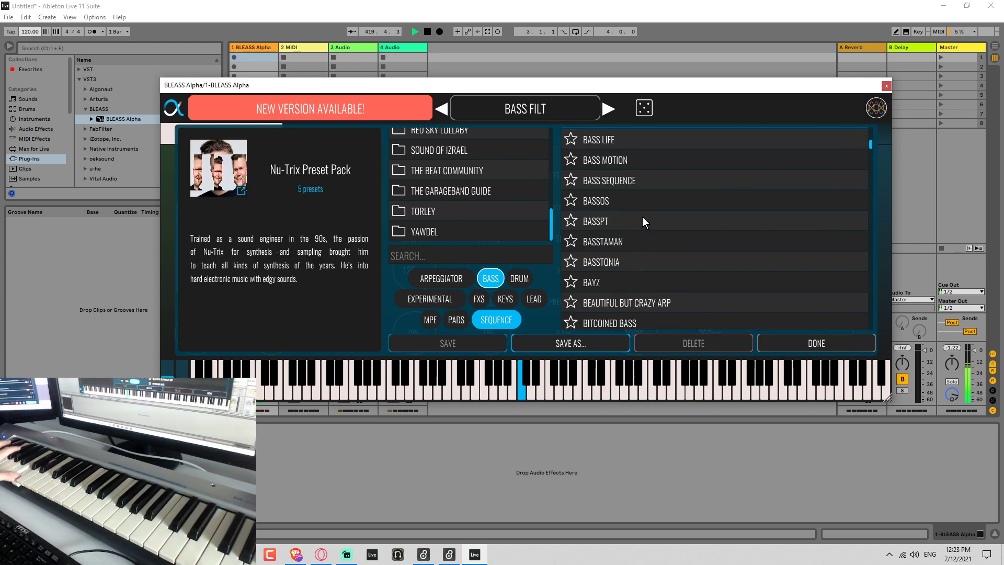
left_click(624, 200)
left_click(620, 221)
left_click(633, 242)
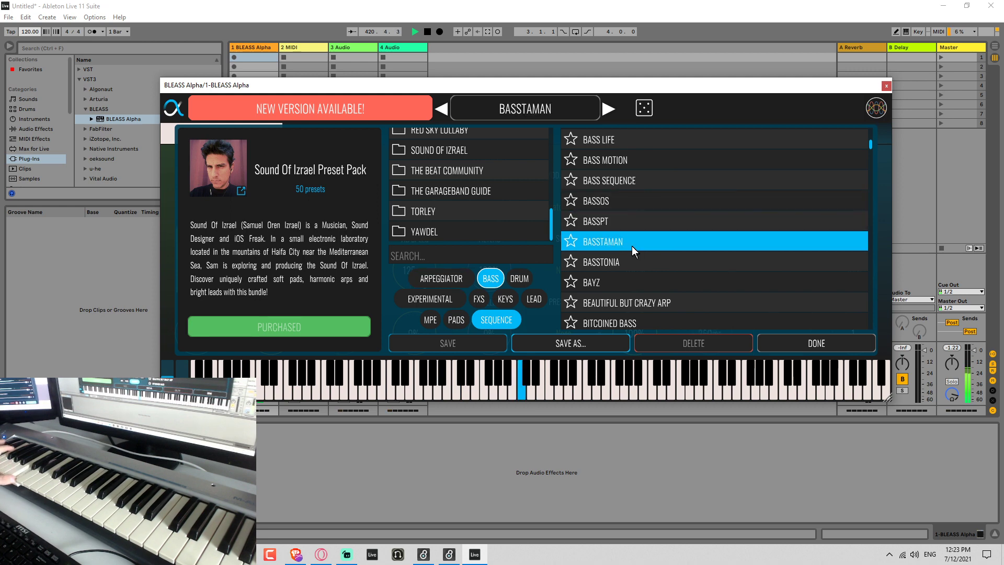
left_click(675, 286)
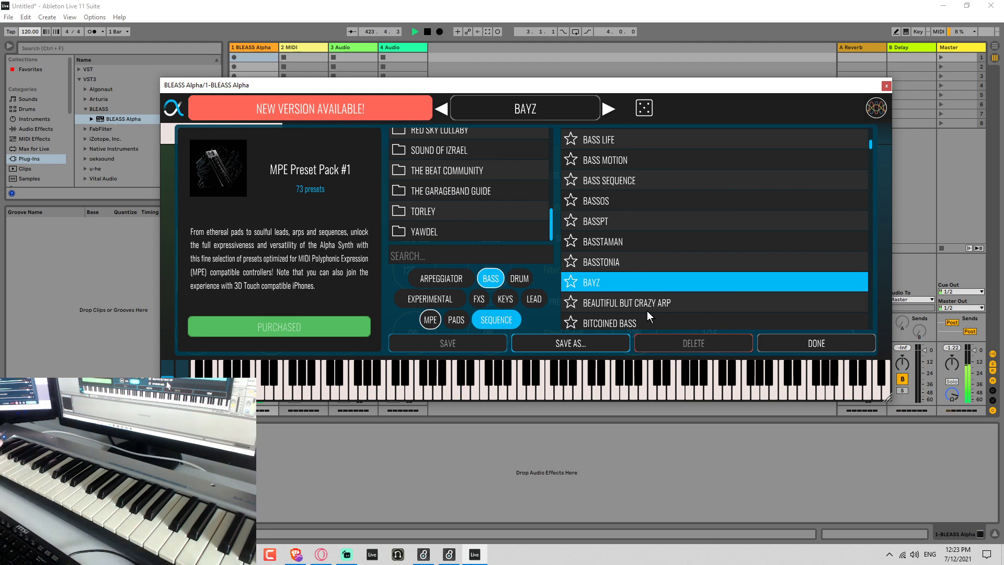
Load the Boomerang Style preset and close the preset browser.
scroll(647, 311, "down", 3)
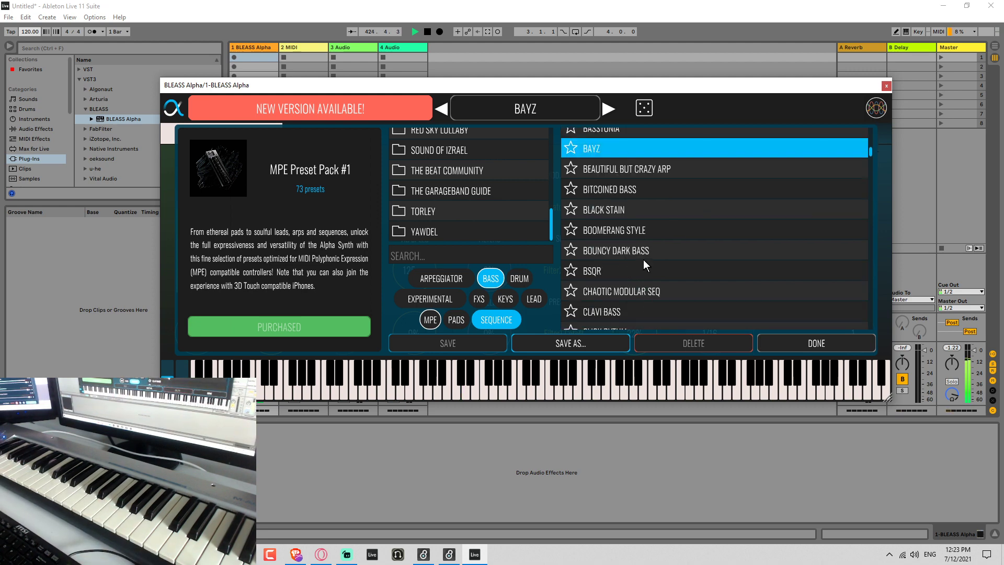
left_click(621, 228)
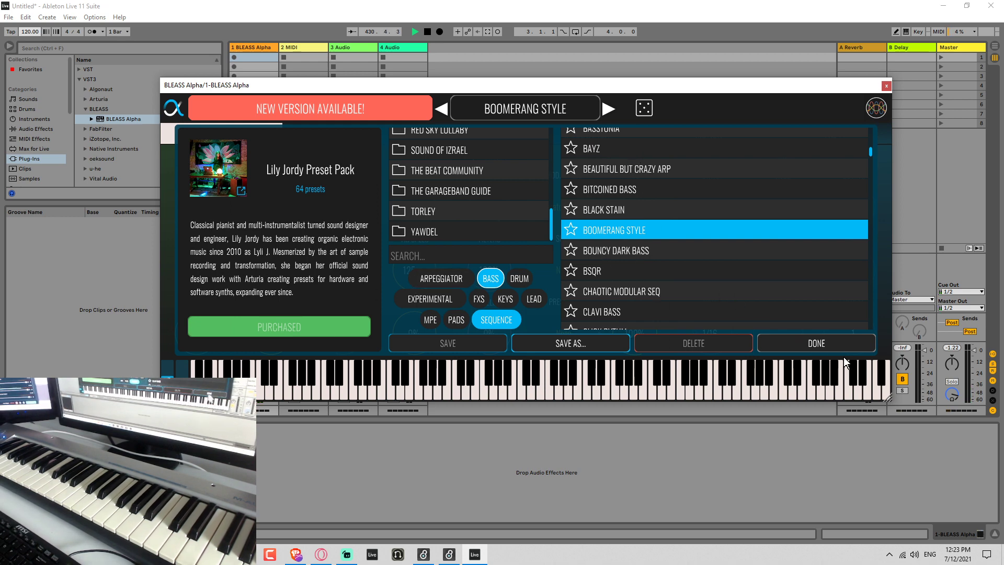
left_click(823, 341)
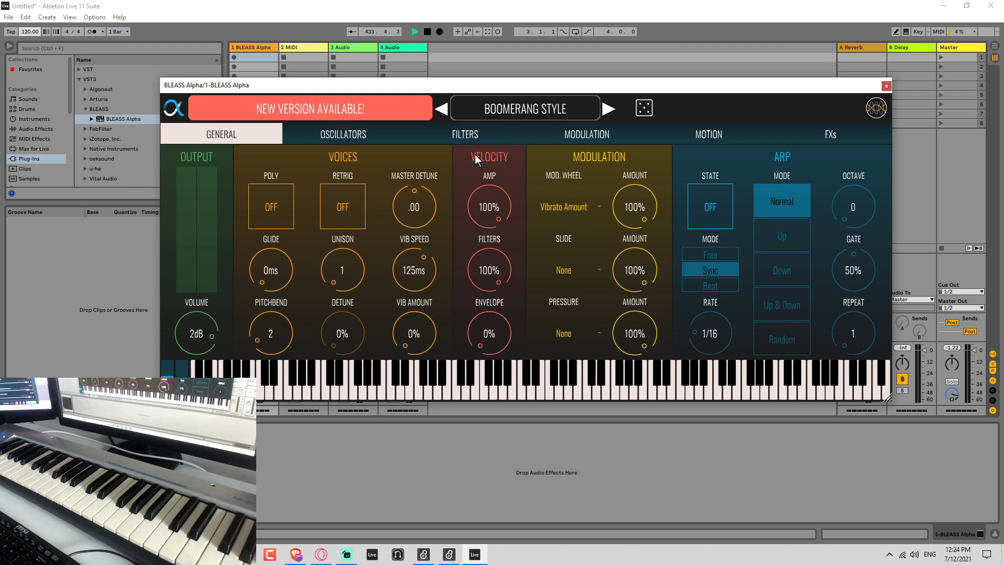
Look through the targets available for the motion sequencer's Destination 1 and leave it set to None.
left_click(716, 128)
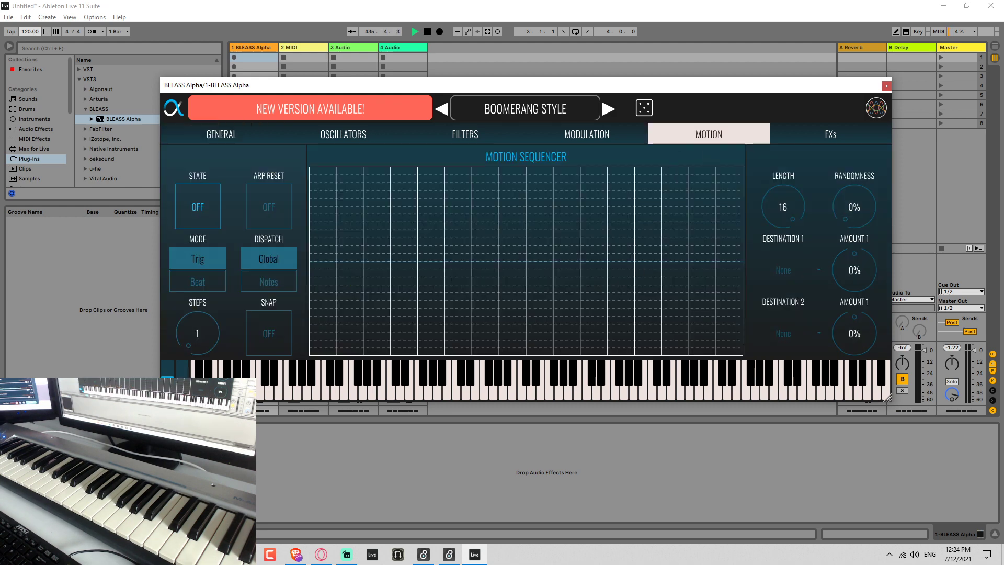
left_click(790, 259)
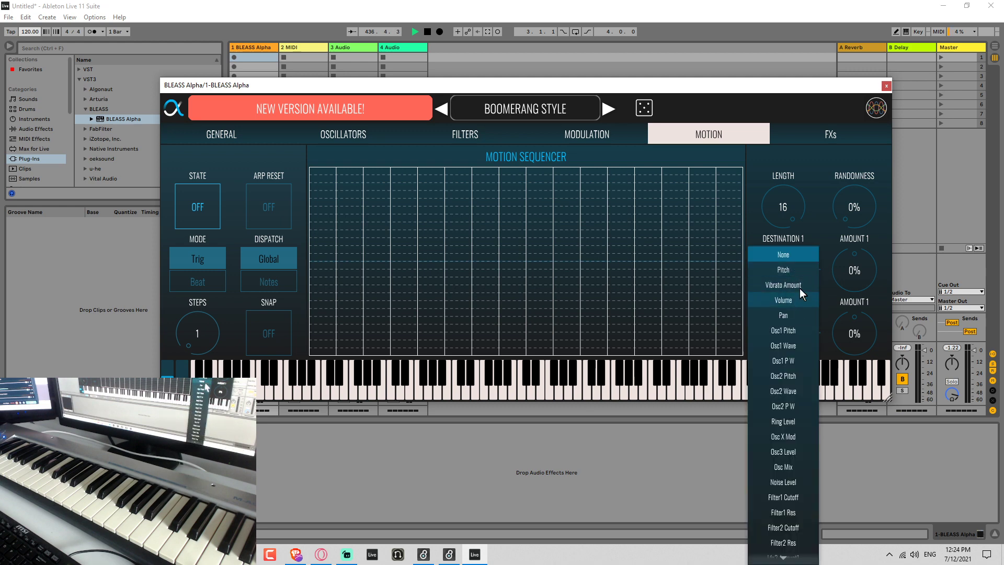
scroll(792, 320, "down", 3)
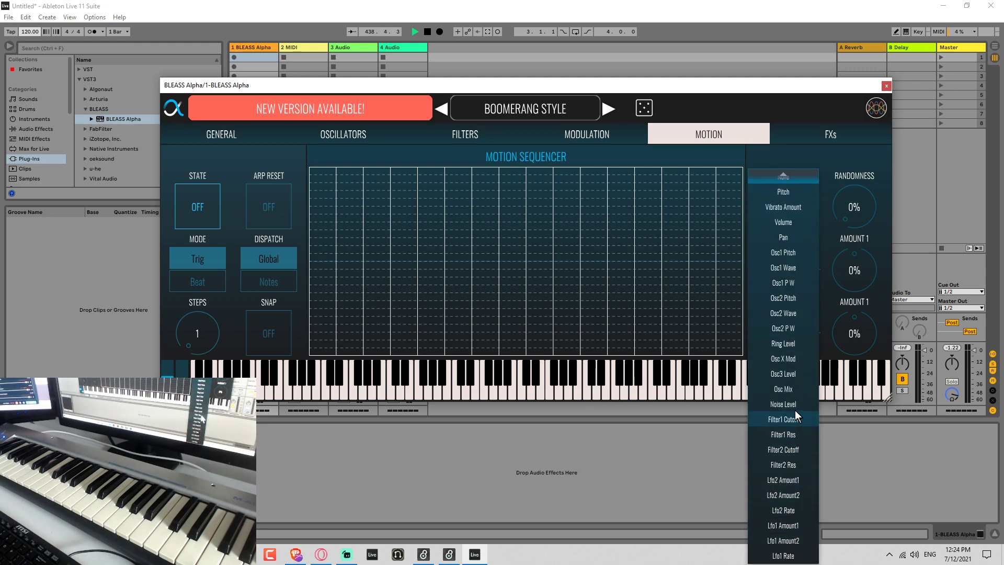
scroll(792, 225, "up", 1)
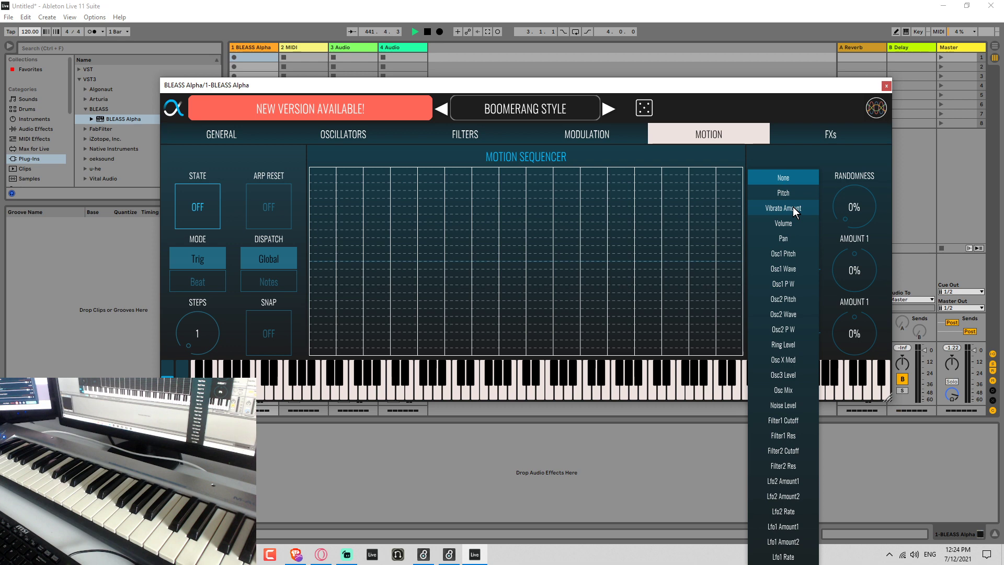
left_click(788, 175)
Review the filter settings and the targets available for LFO 1's second destination, and return to the motion sequencer.
left_click(472, 131)
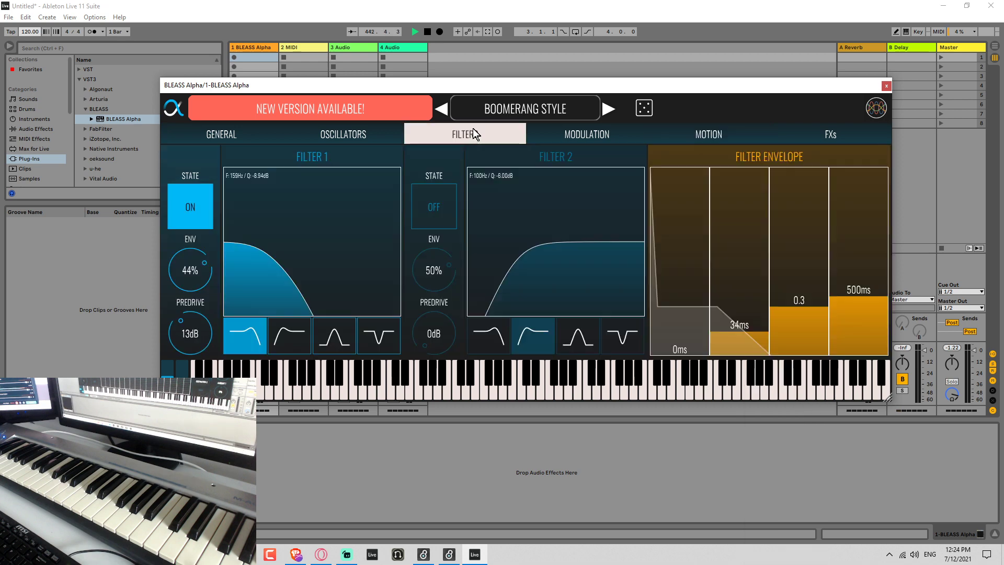
left_click(623, 131)
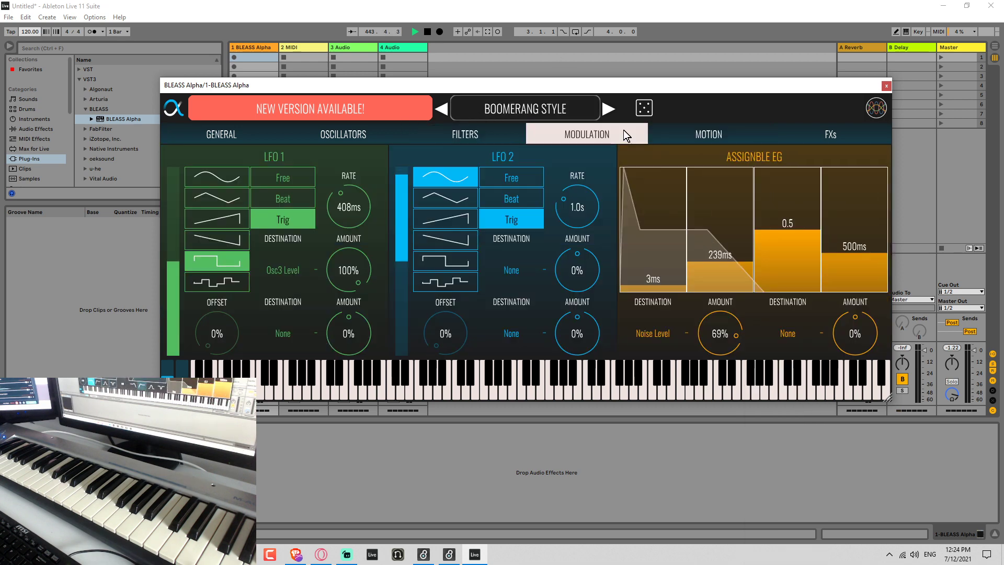
left_click(292, 343)
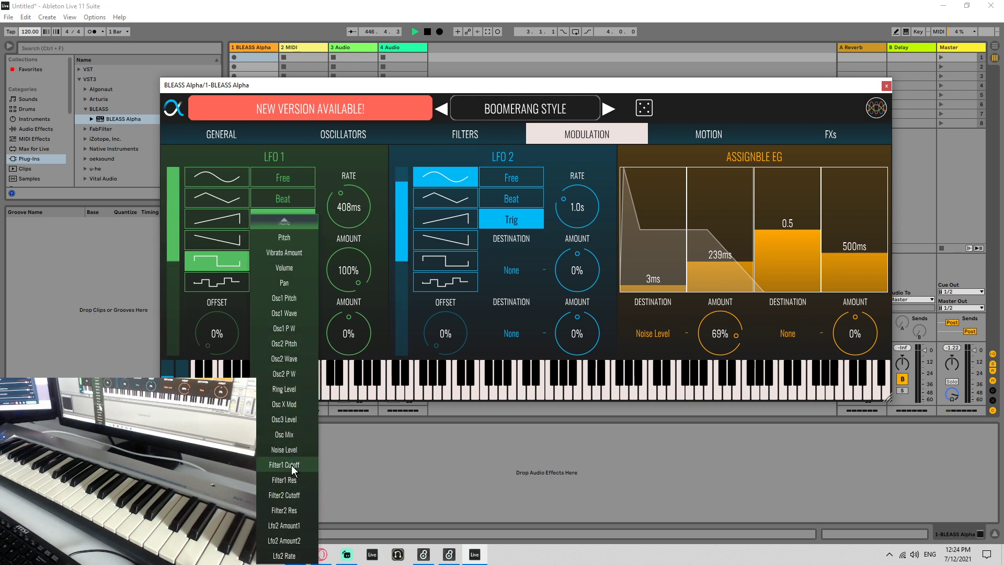
left_click(294, 421)
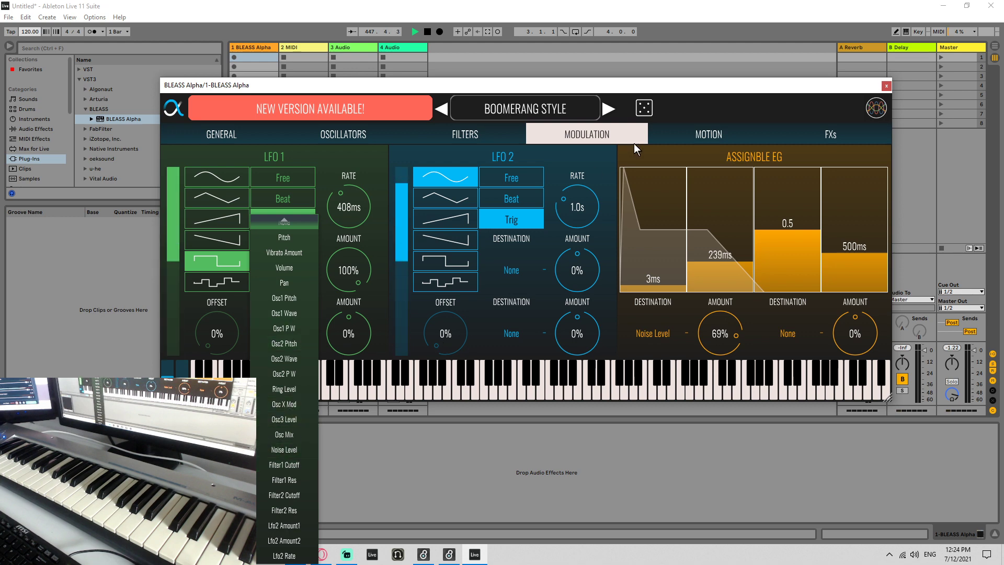
left_click(463, 140)
left_click(729, 139)
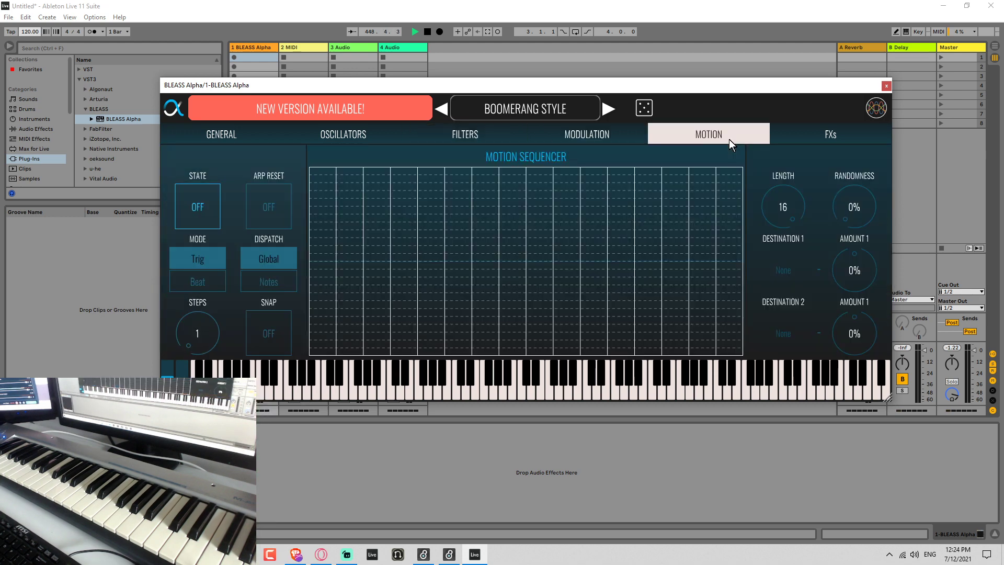